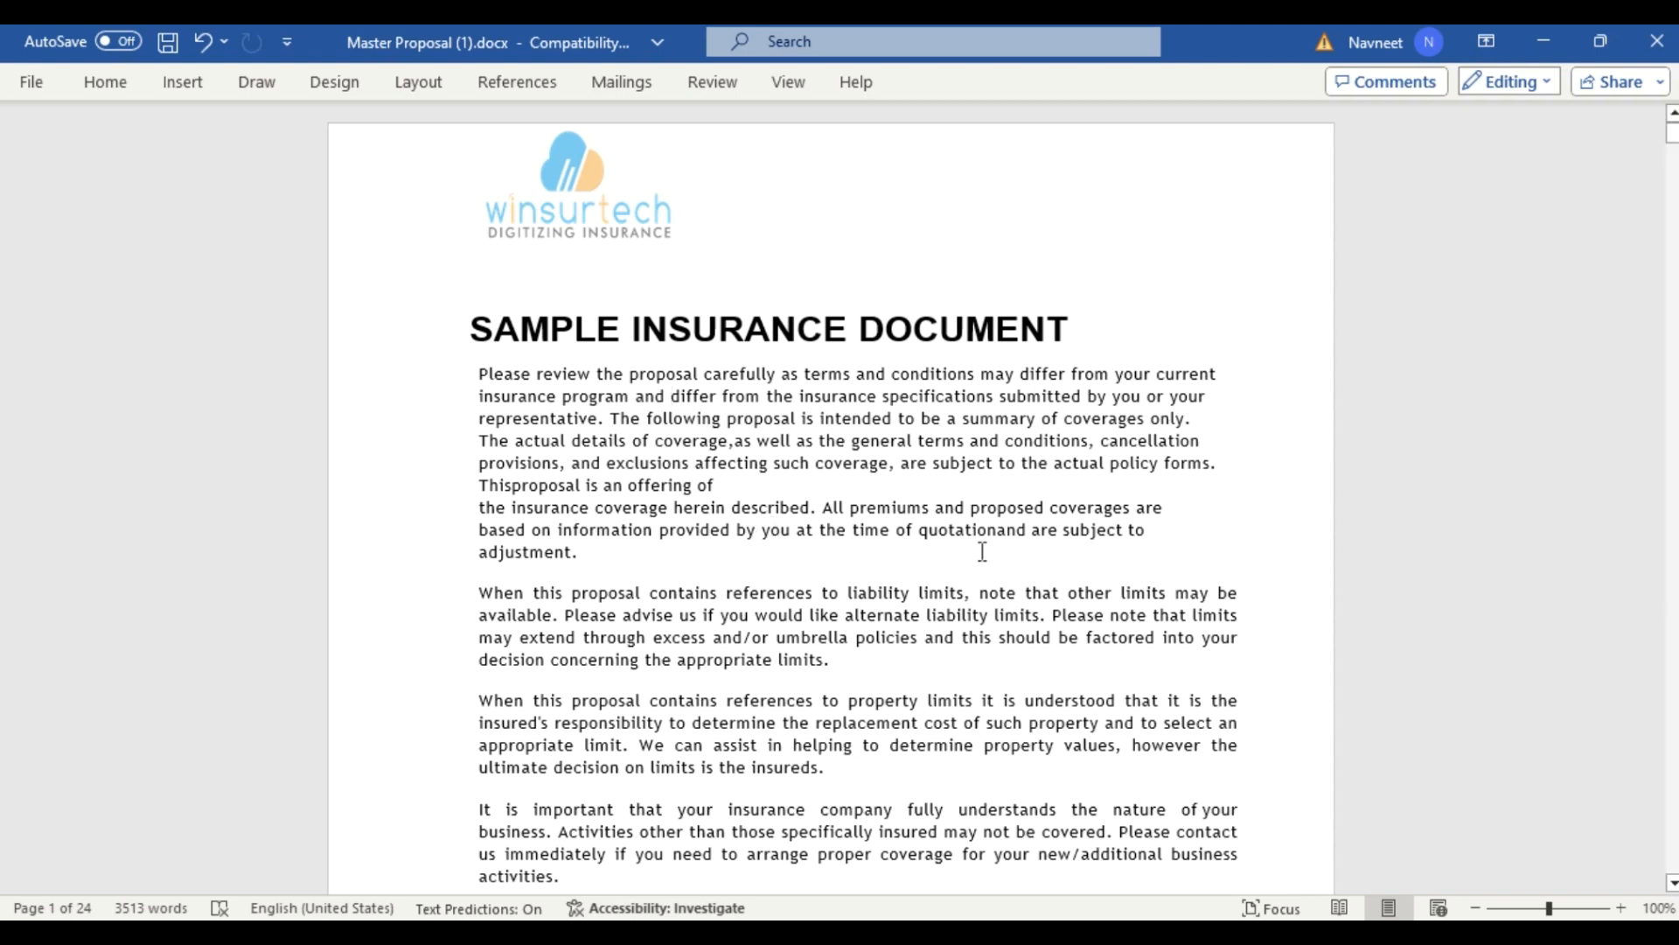
Review the Master Proposal document for its onshow.embed conditions and document codes, through the General Liability exclusions section.
scroll(982, 551, down, 20)
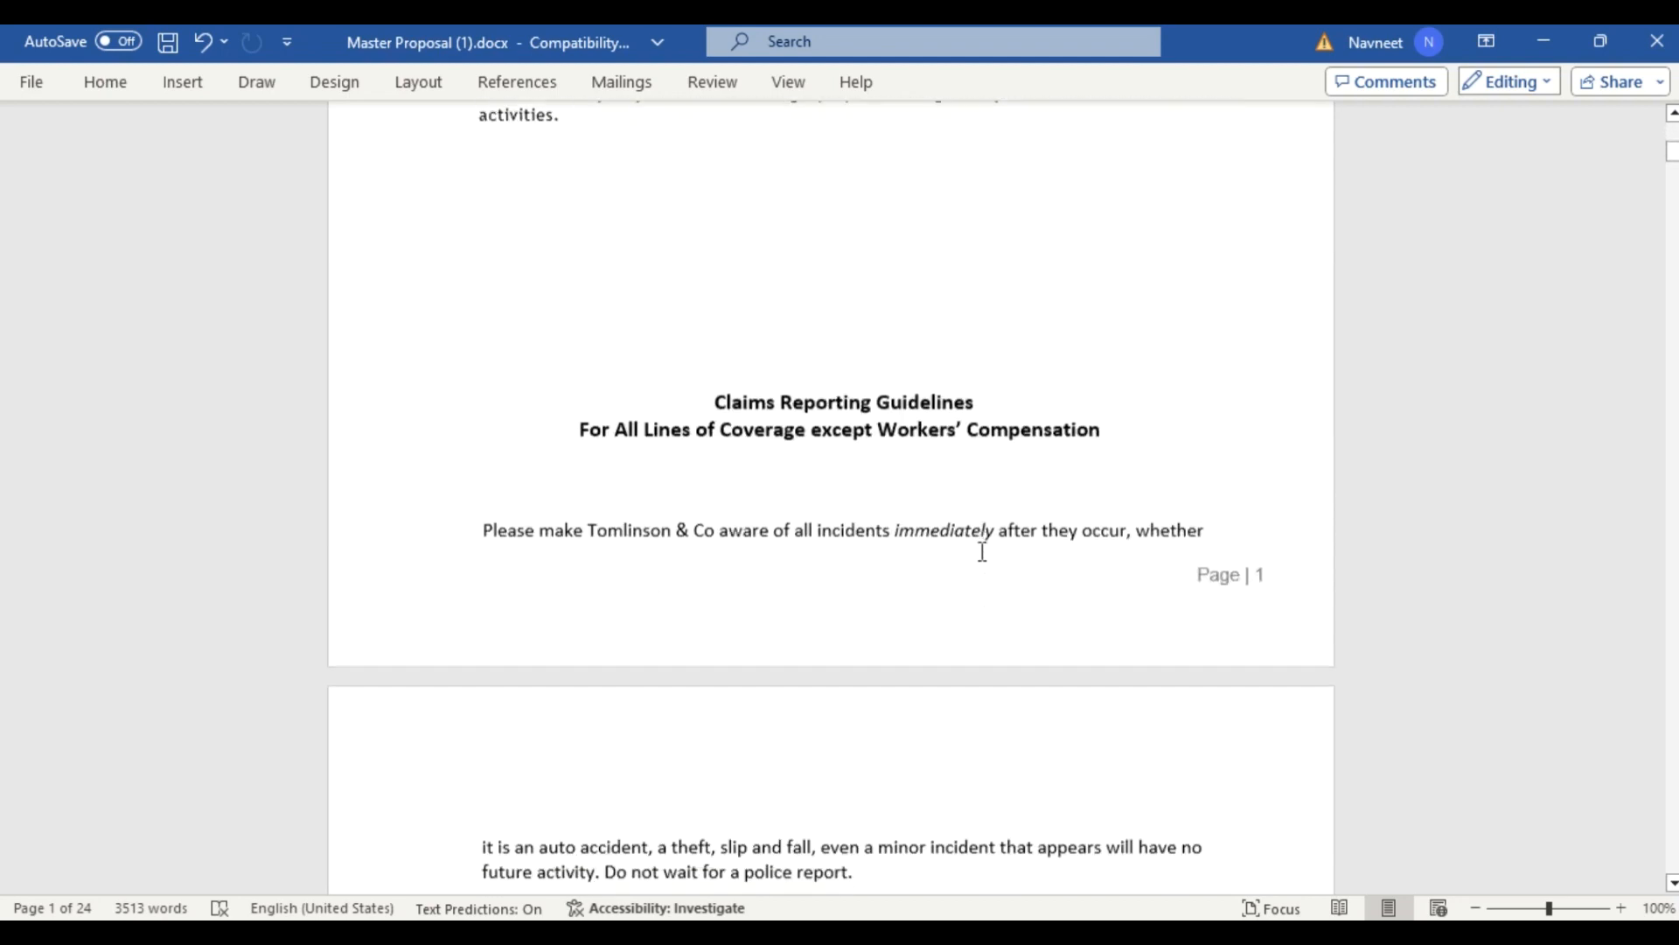
scroll(982, 551, down, 12)
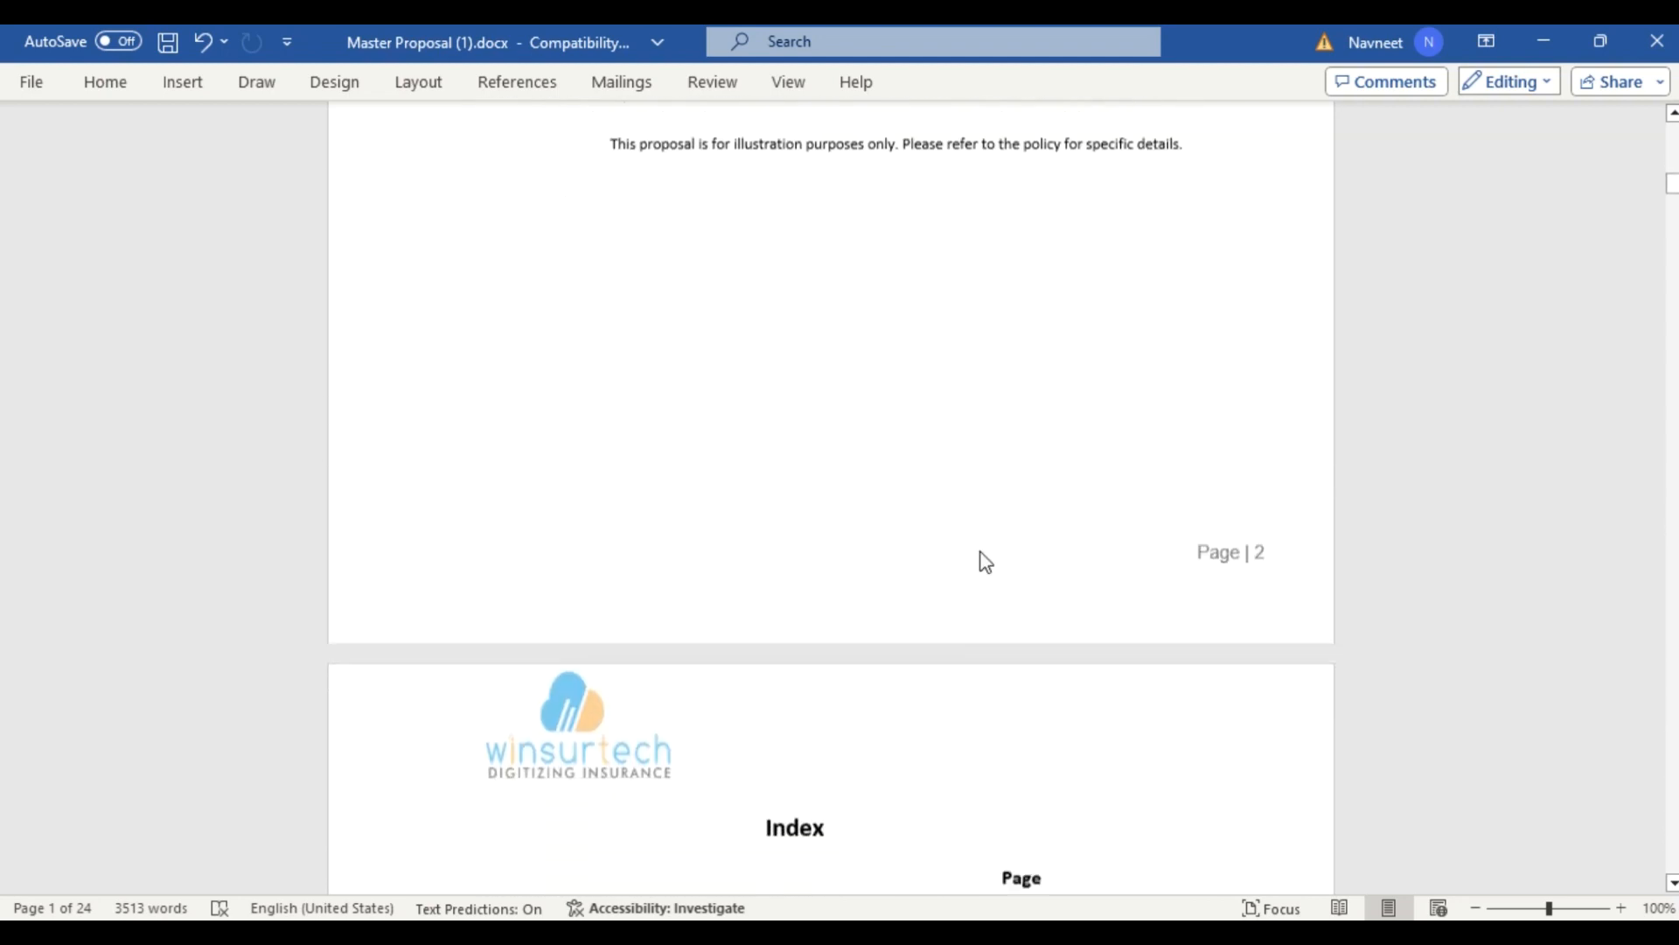
scroll(982, 551, down, 6)
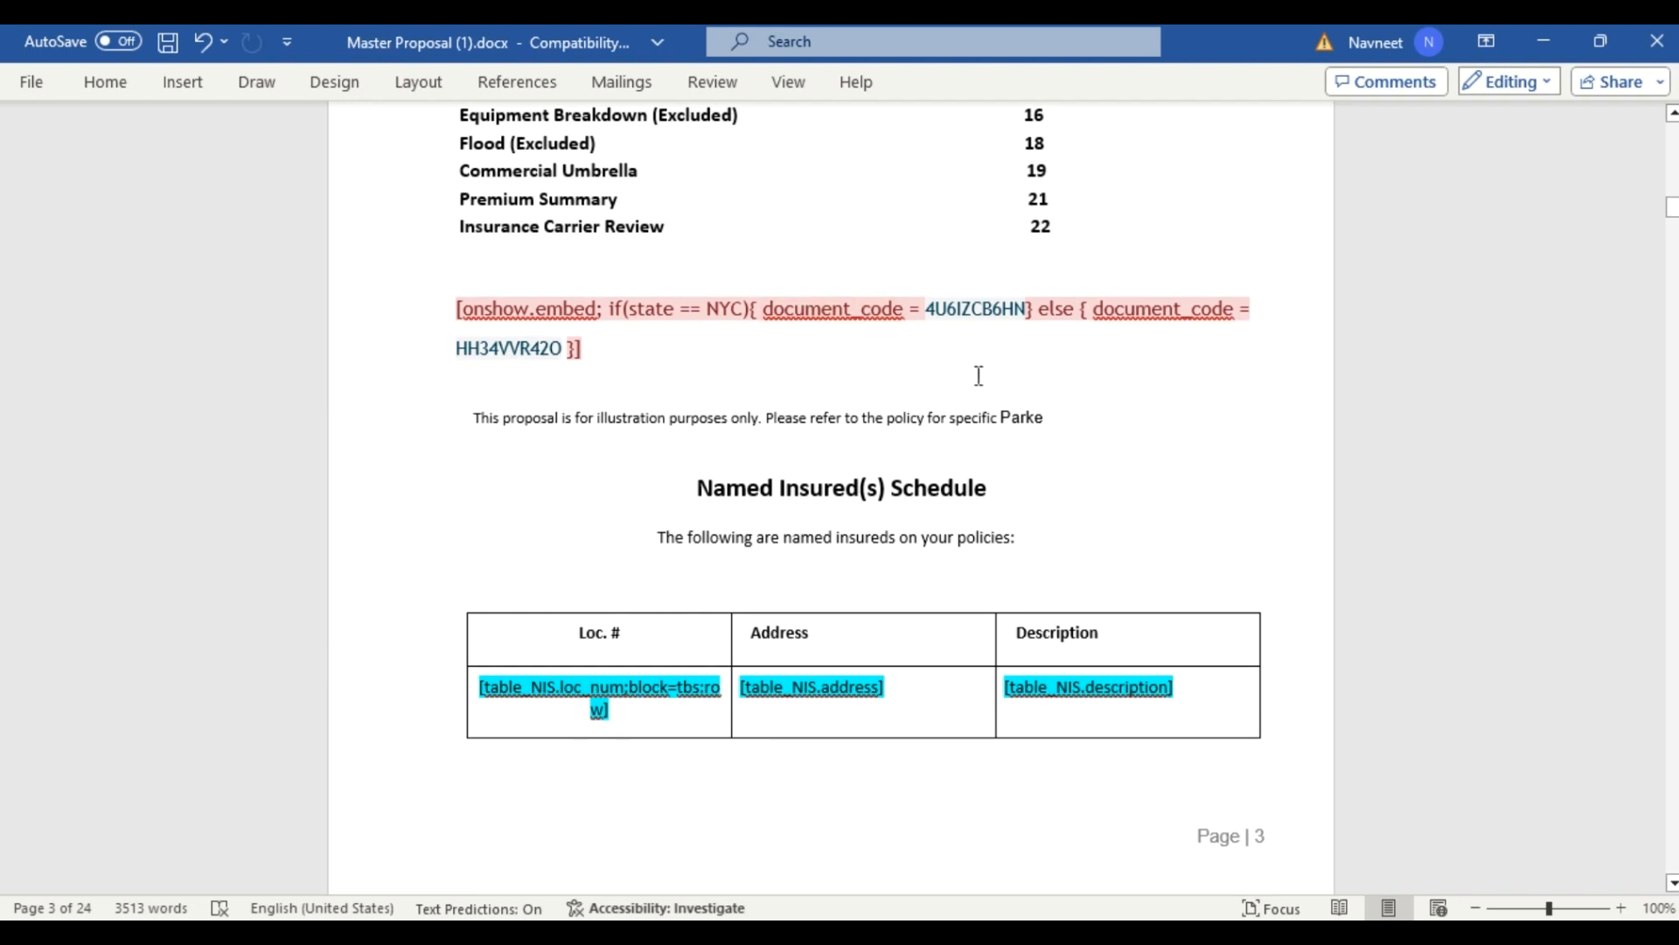
scroll(982, 372, down, 3)
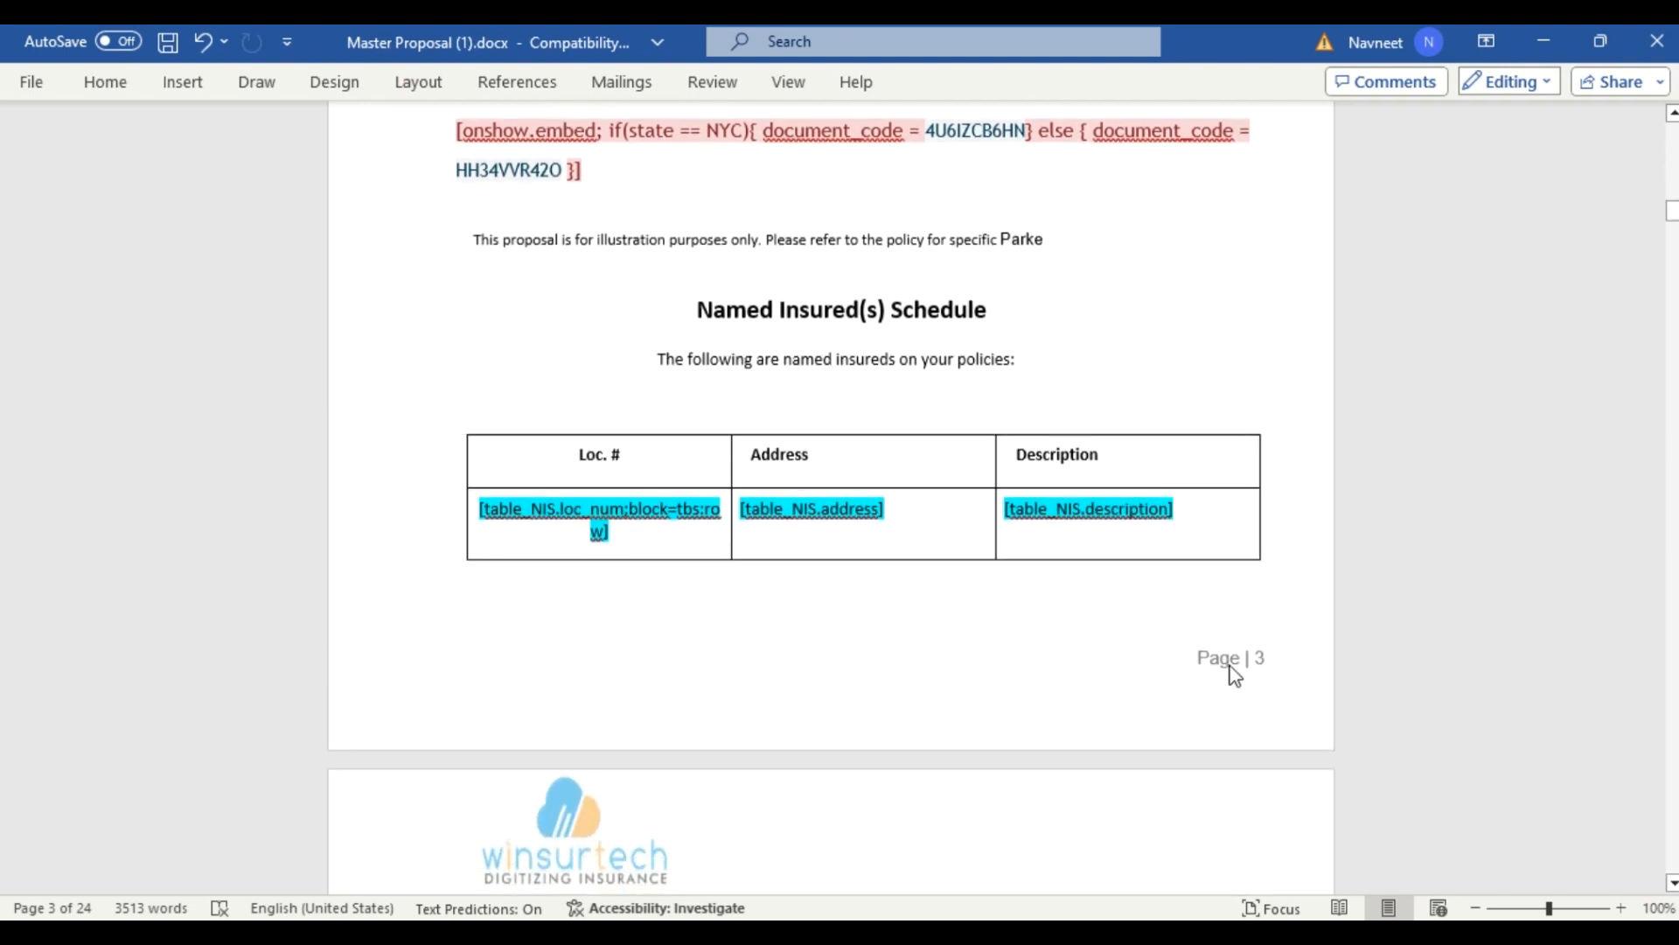
scroll(1234, 674, down, 15)
scroll(1234, 675, down, 15)
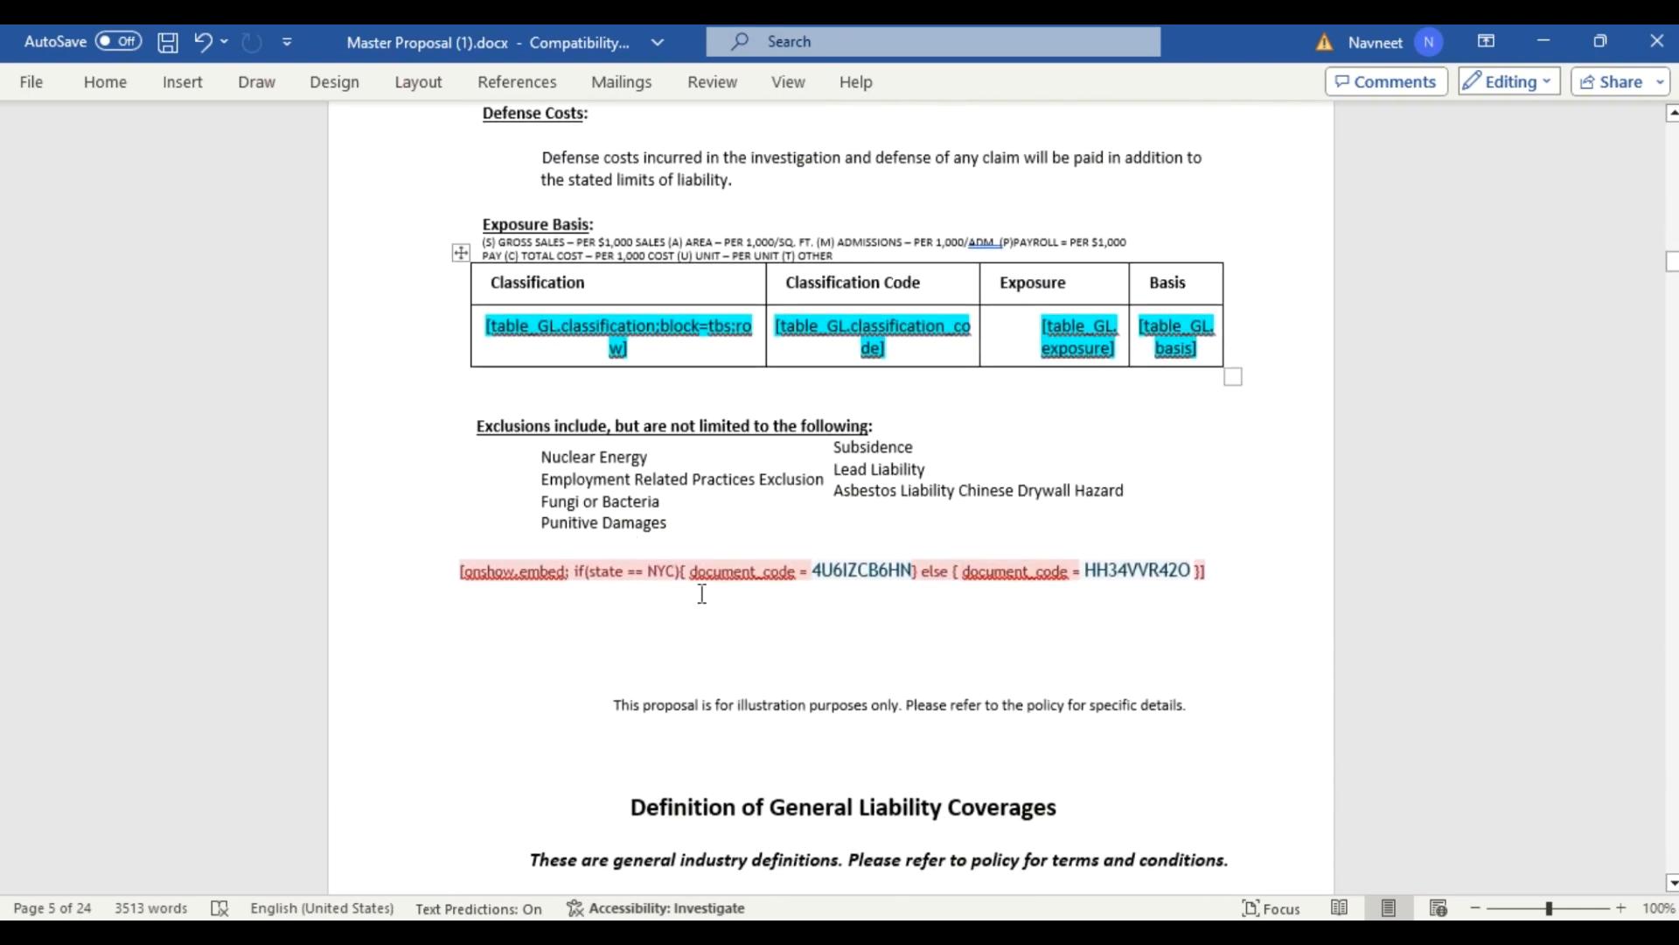
scroll(697, 589, down, 10)
scroll(1120, 614, up, 7)
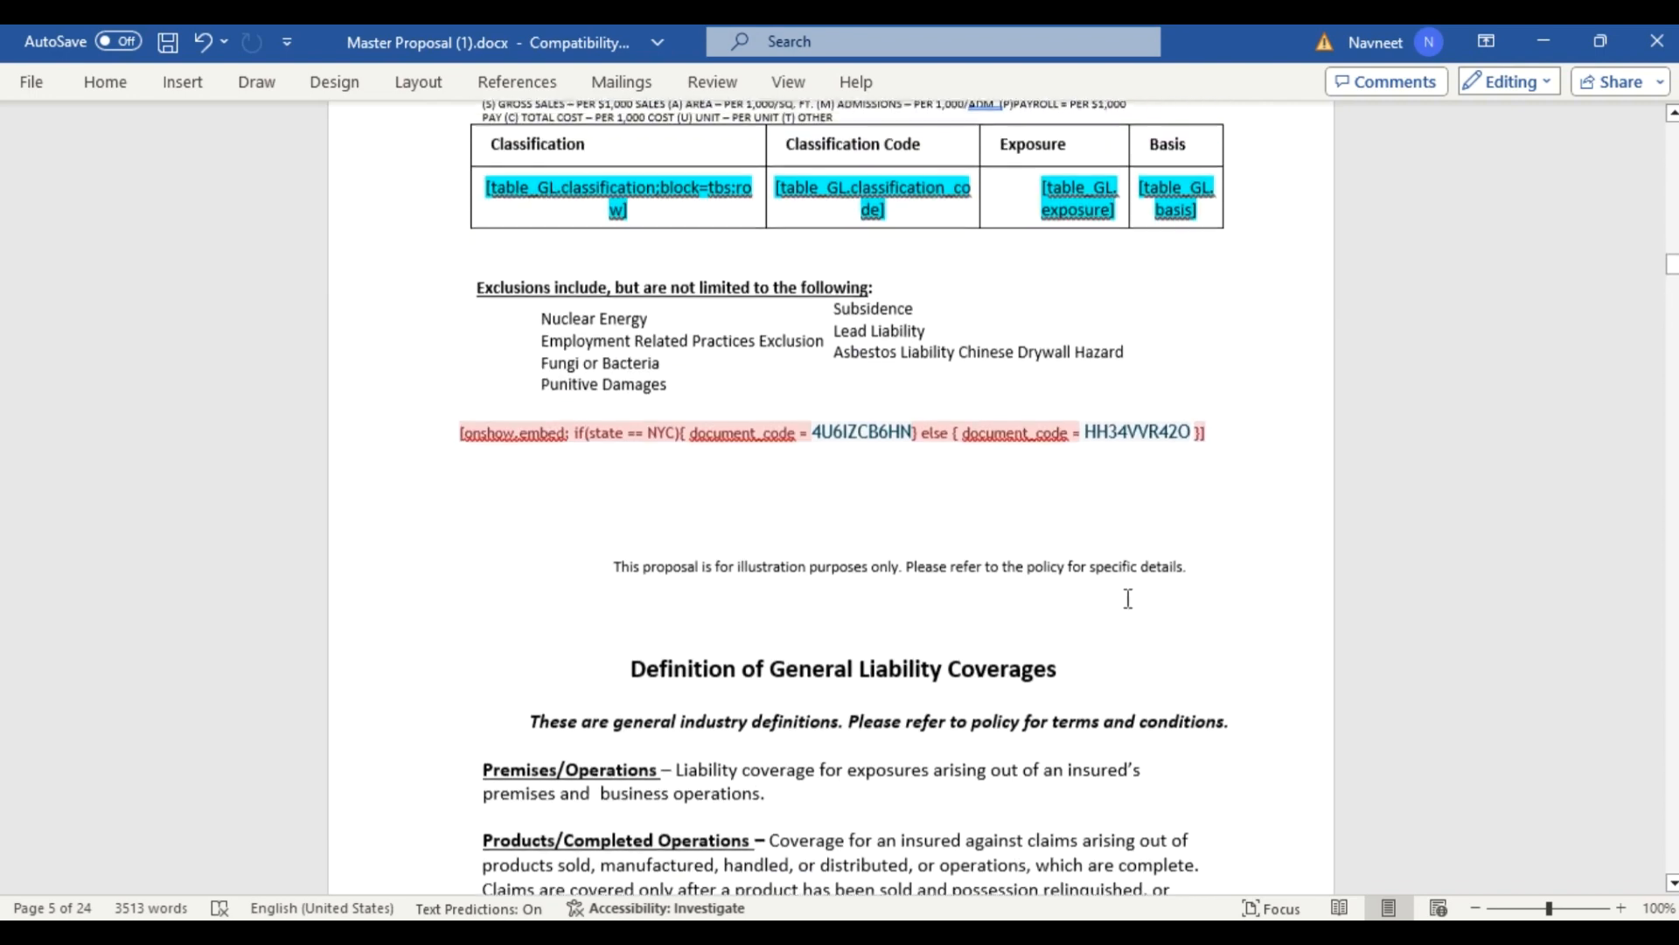
scroll(472, 536, up, 3)
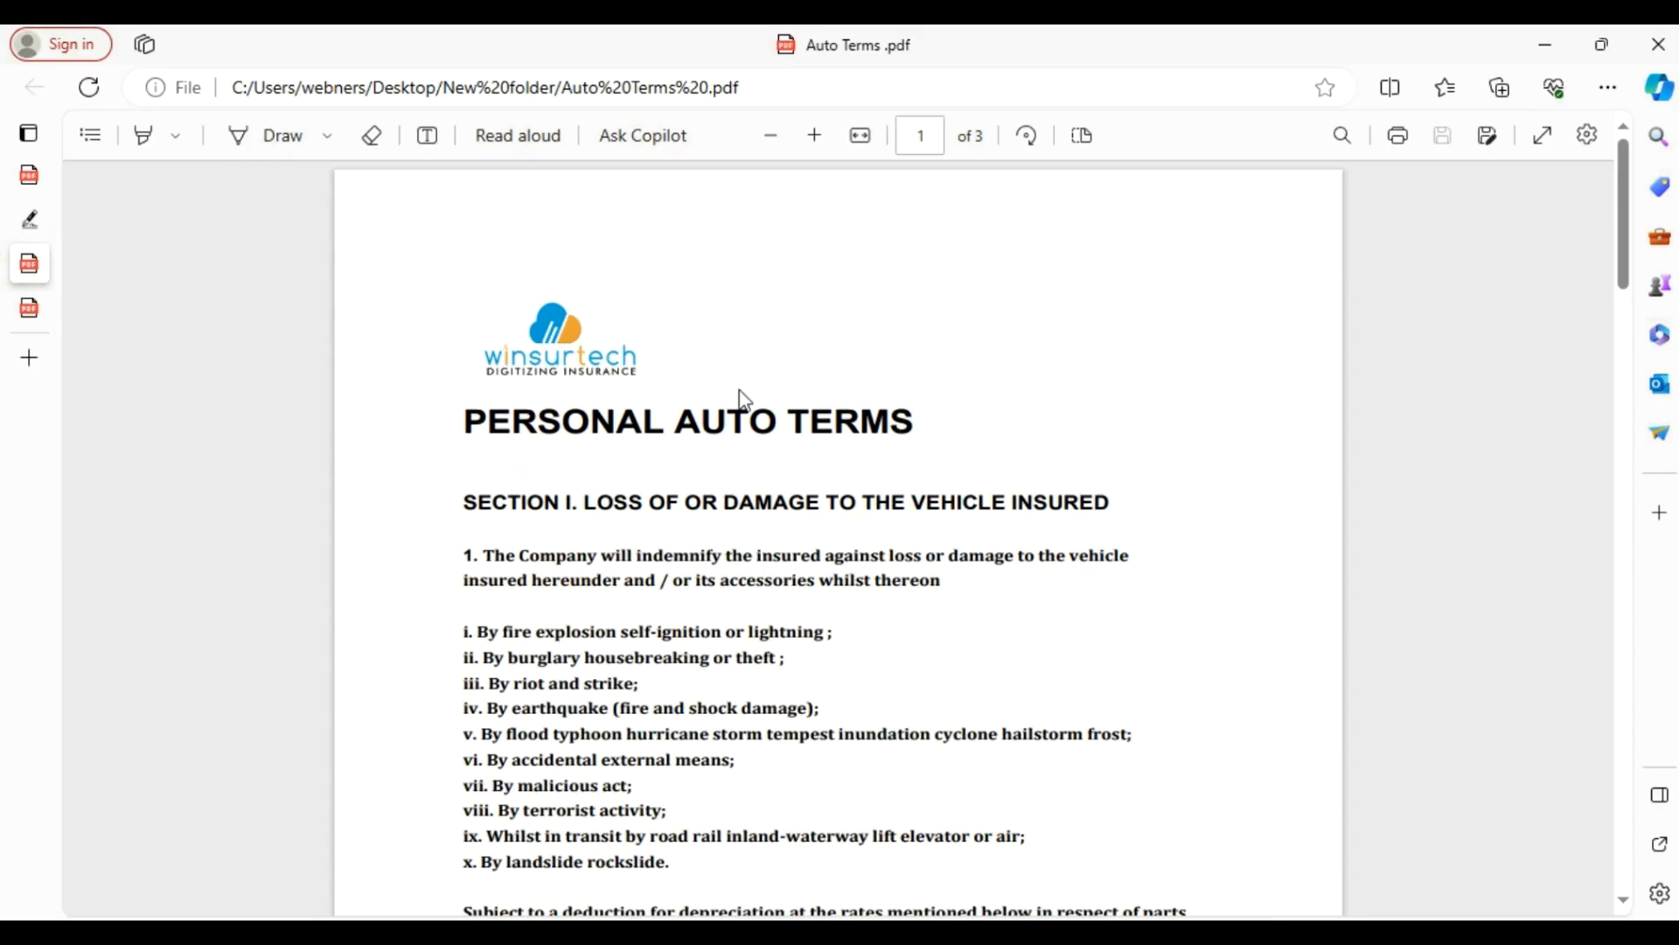
Read through the Auto Terms and Home Terms PDF files that serve as attachments.
scroll(696, 480, down, 20)
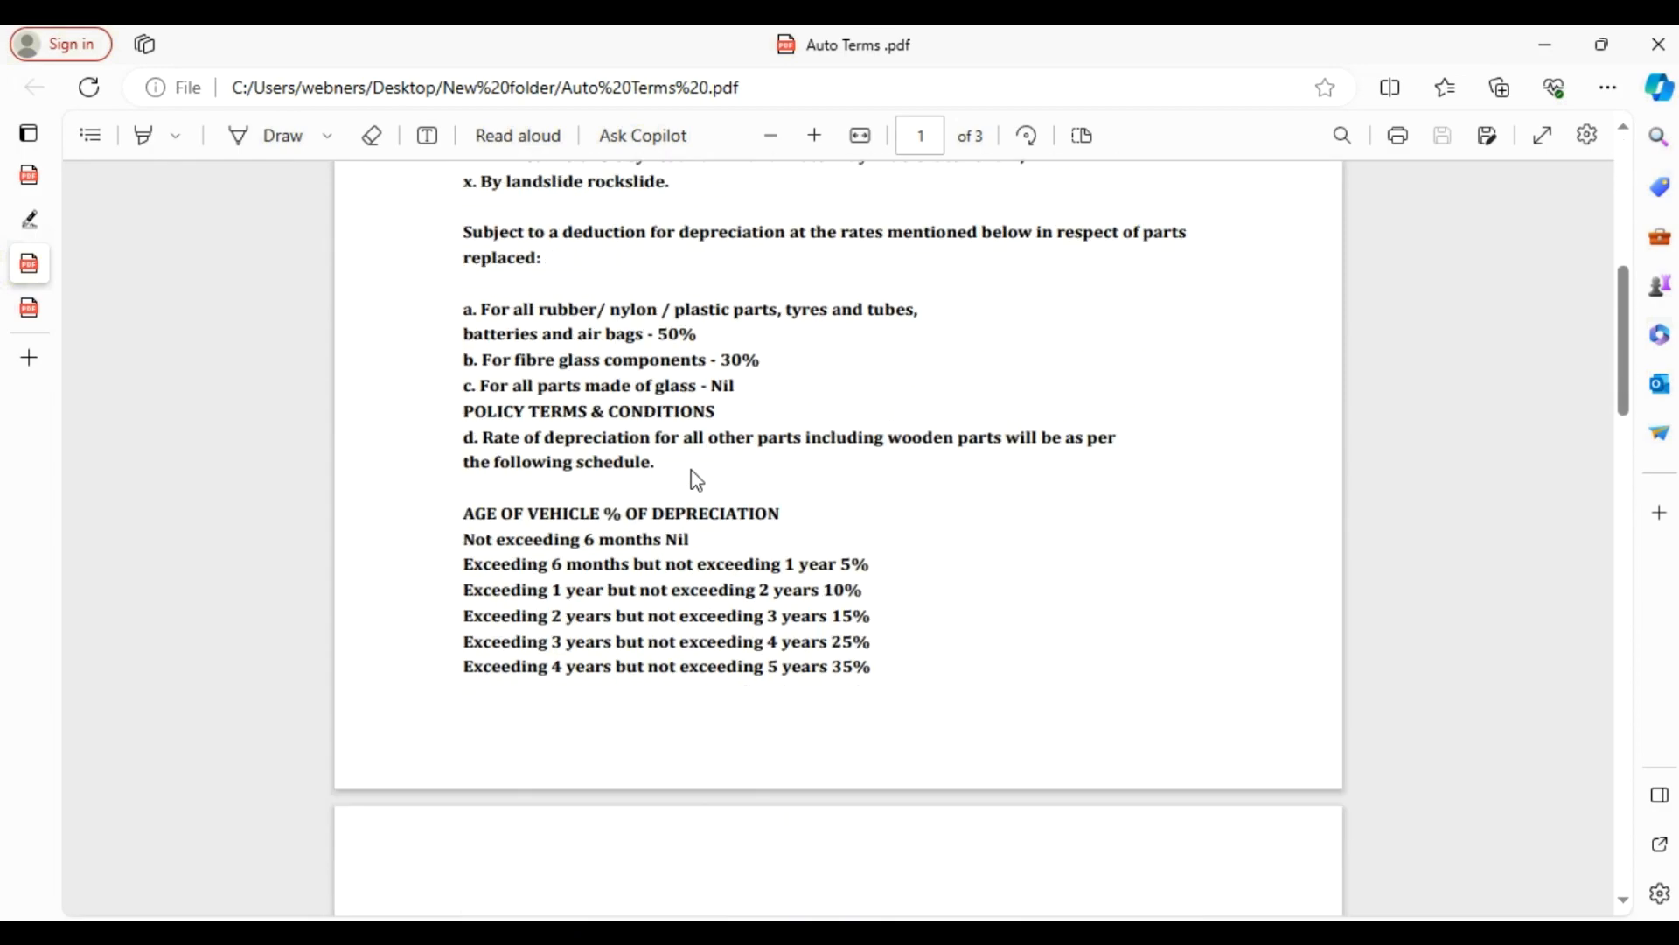
scroll(696, 480, up, 20)
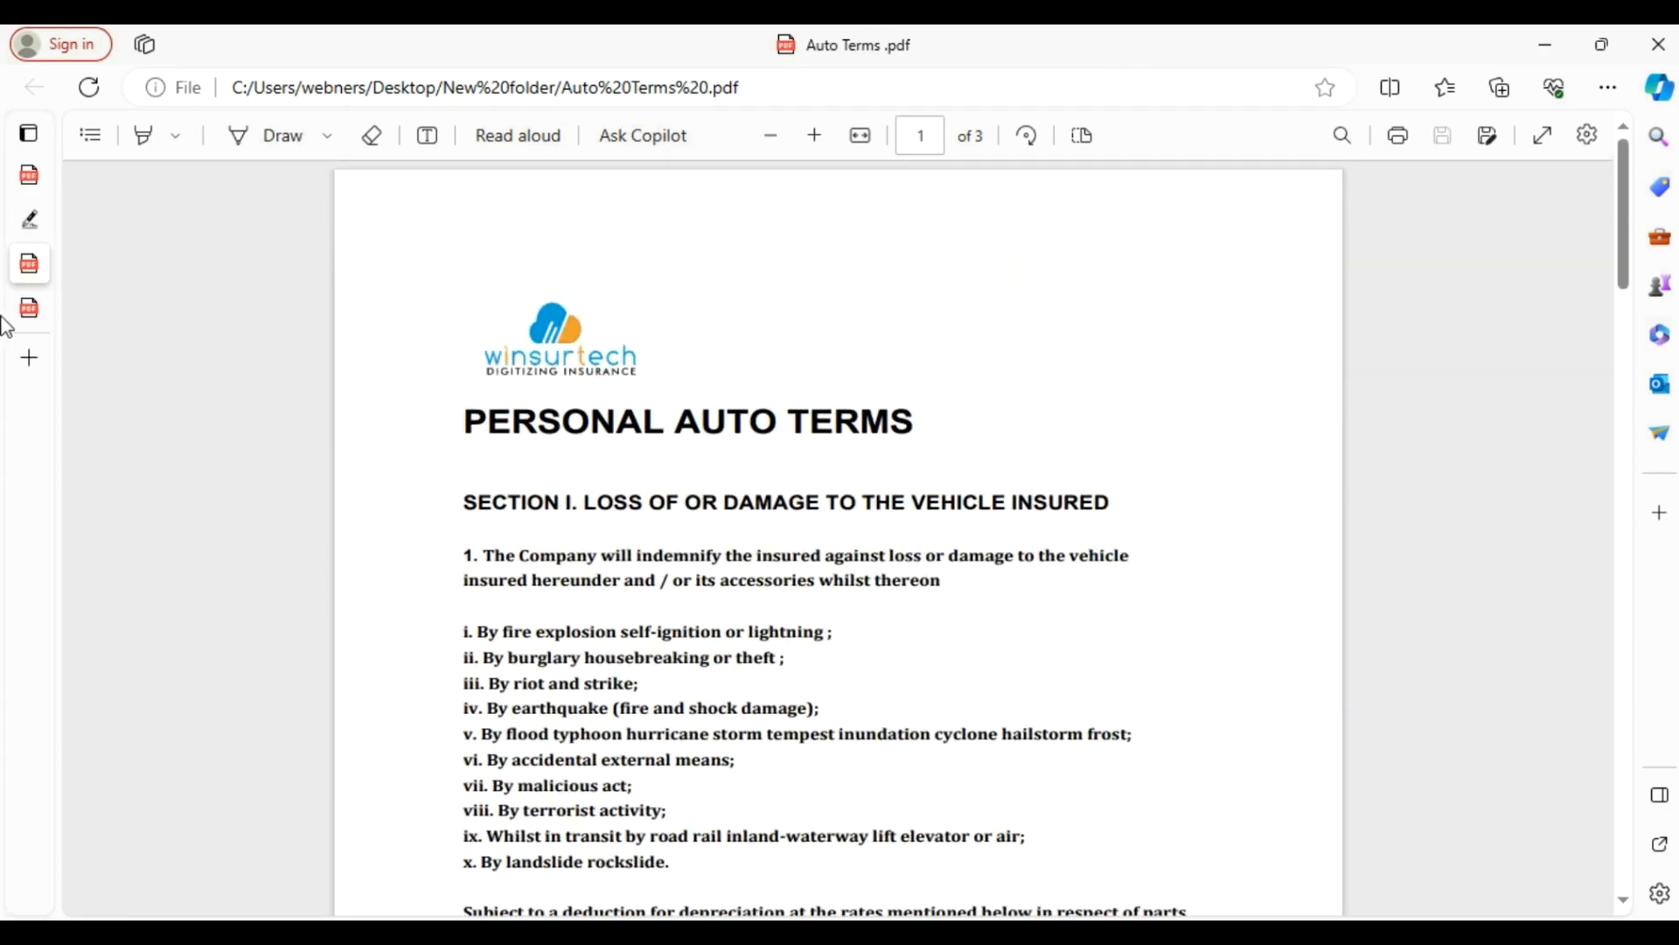
click(29, 308)
scroll(697, 471, down, 20)
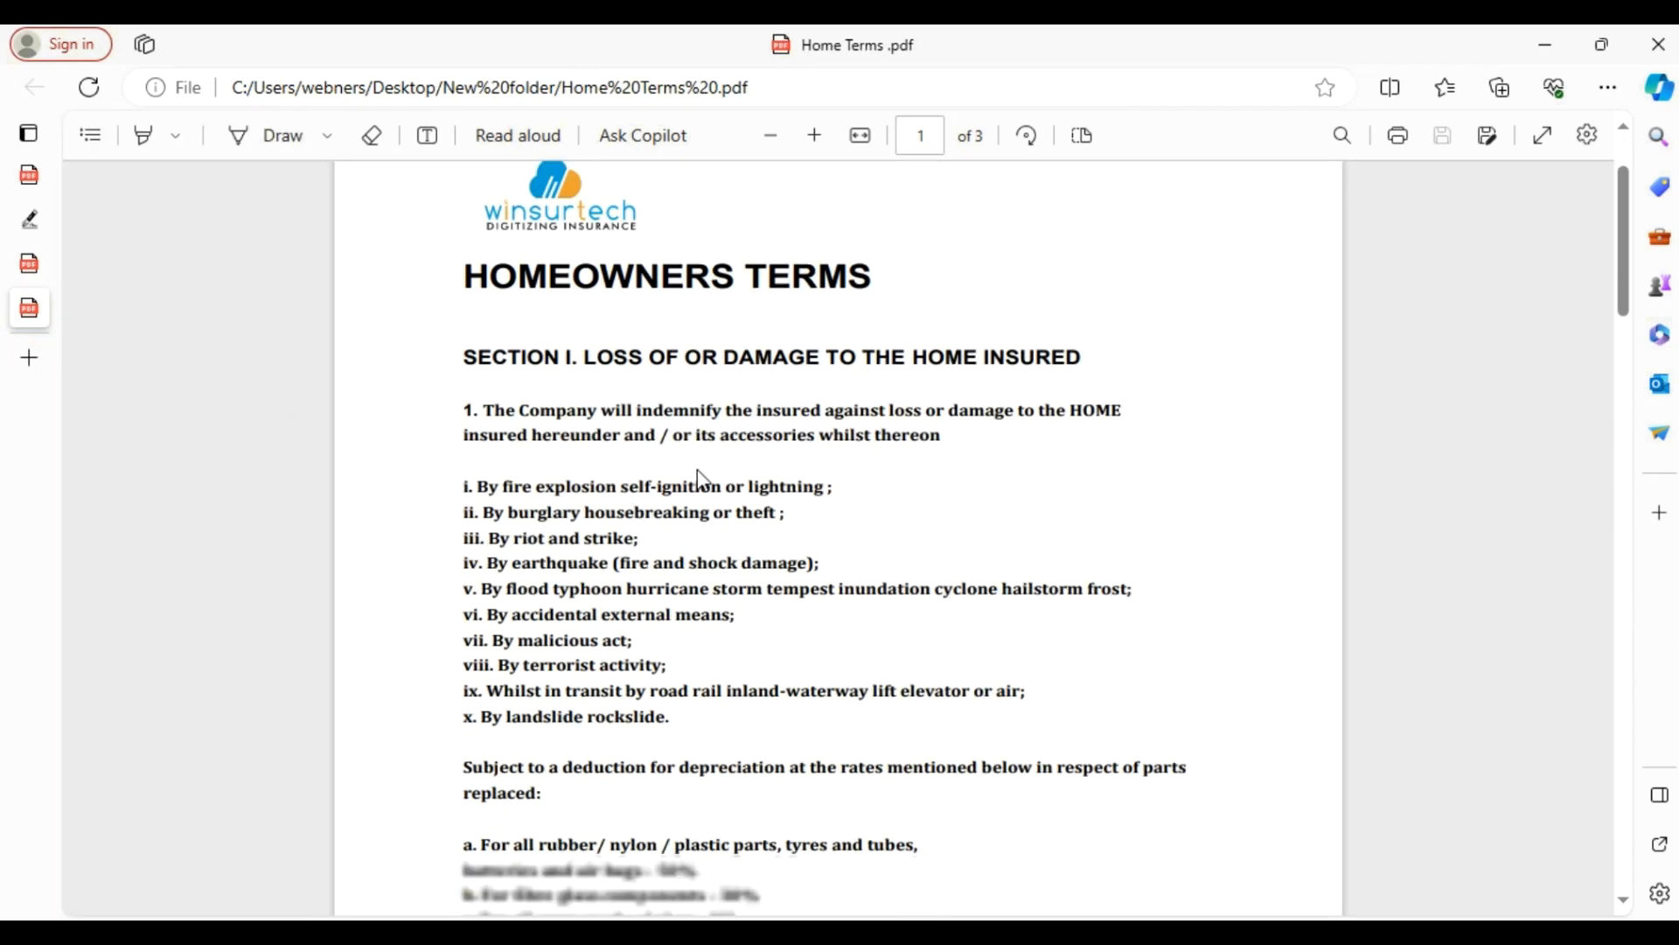
scroll(703, 481, up, 20)
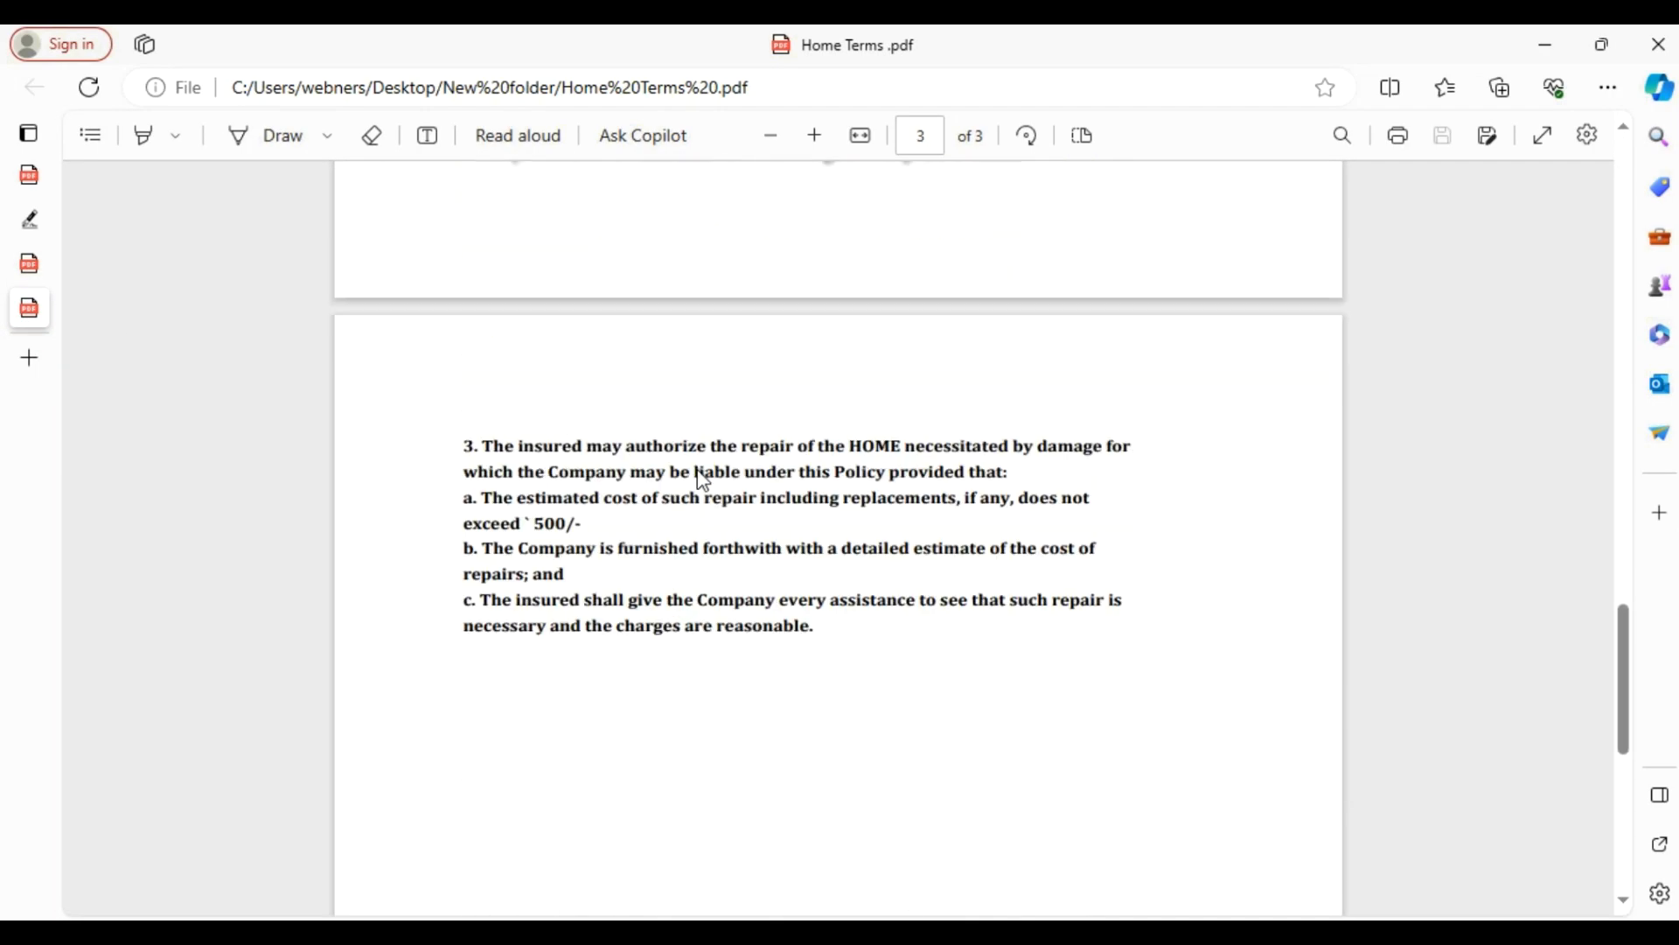
scroll(700, 477, up, 1)
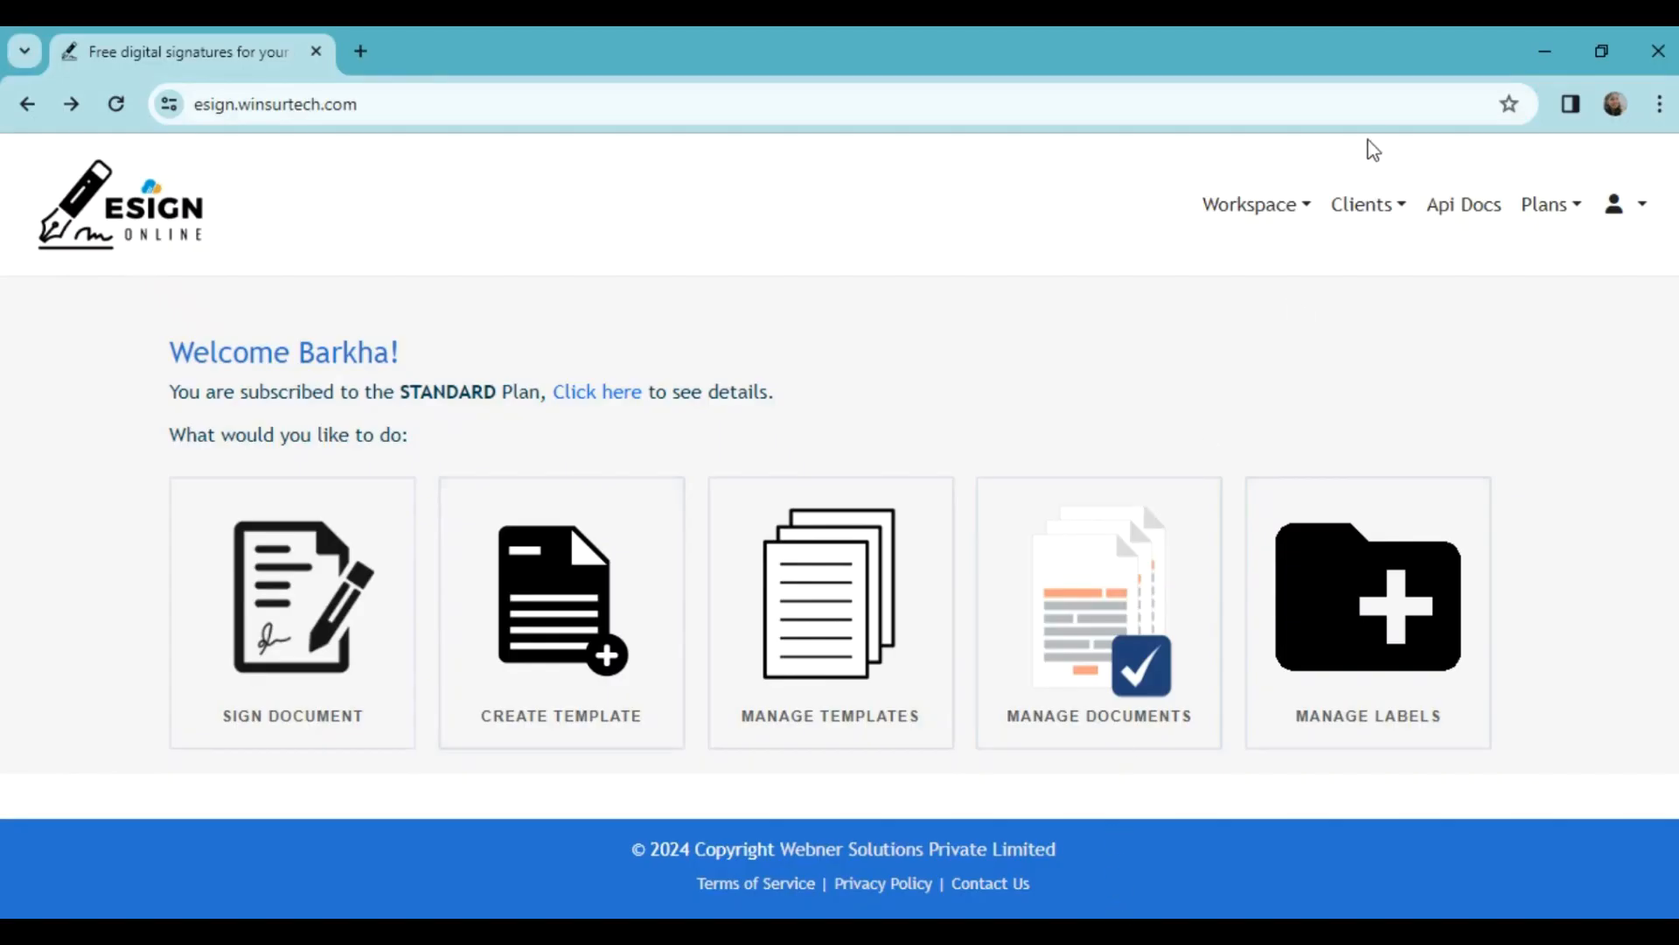
In ESign Online, open the attachment list and start a new attachment with the file Auto Terms .pdf.
mouse_move(1259, 214)
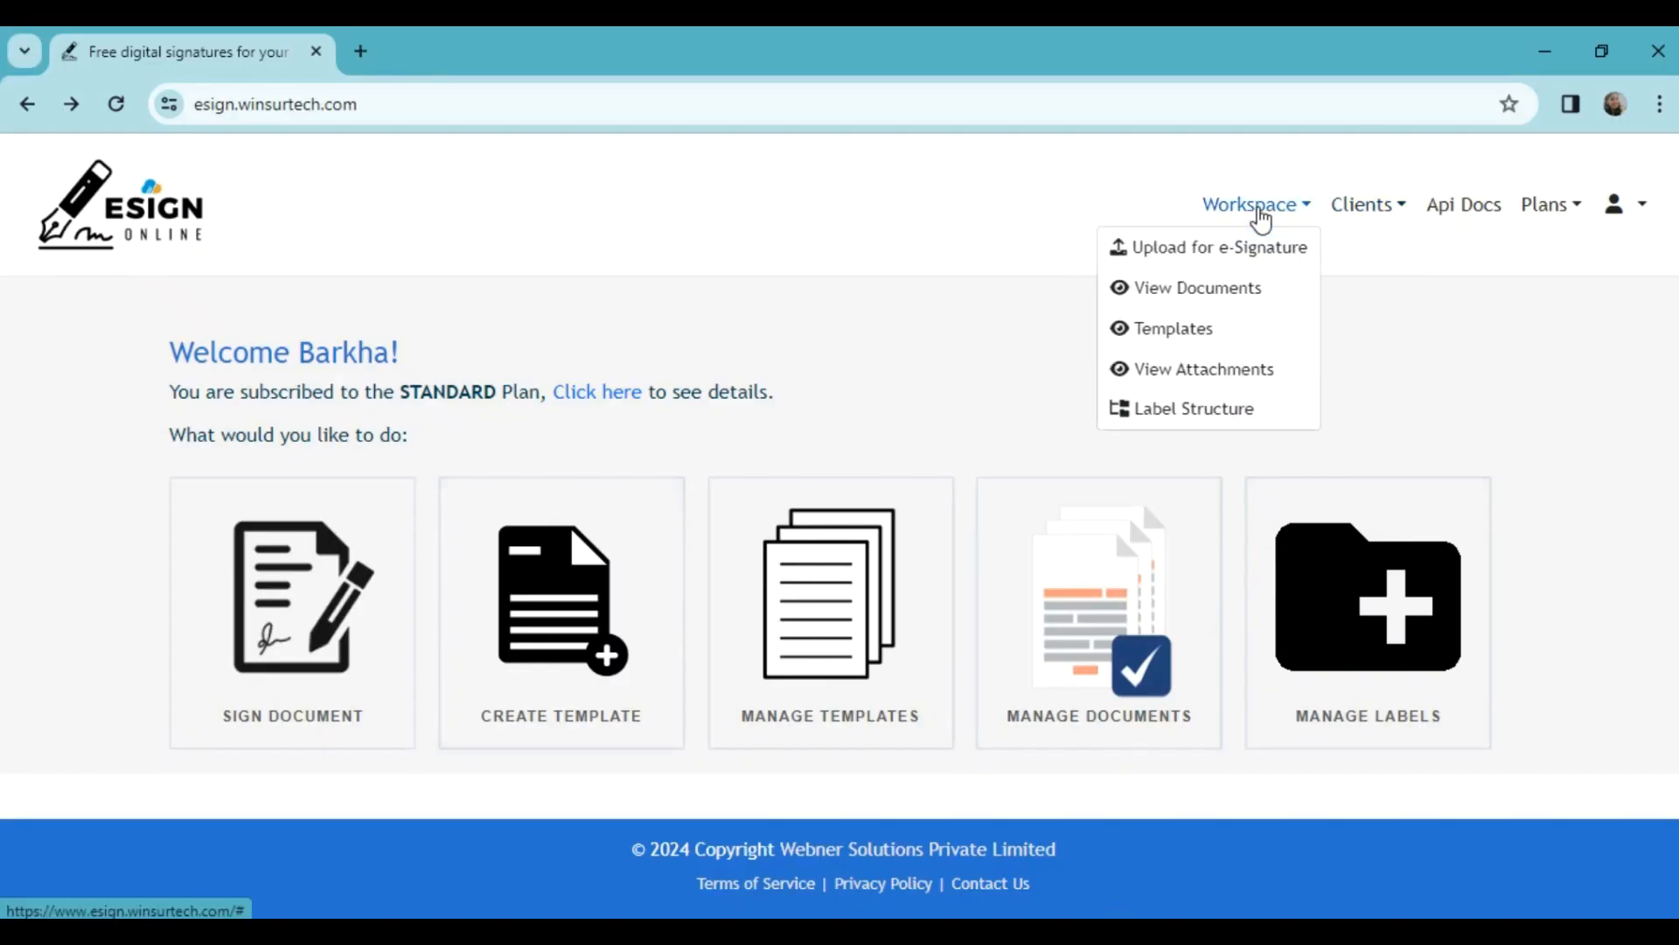
click(1232, 380)
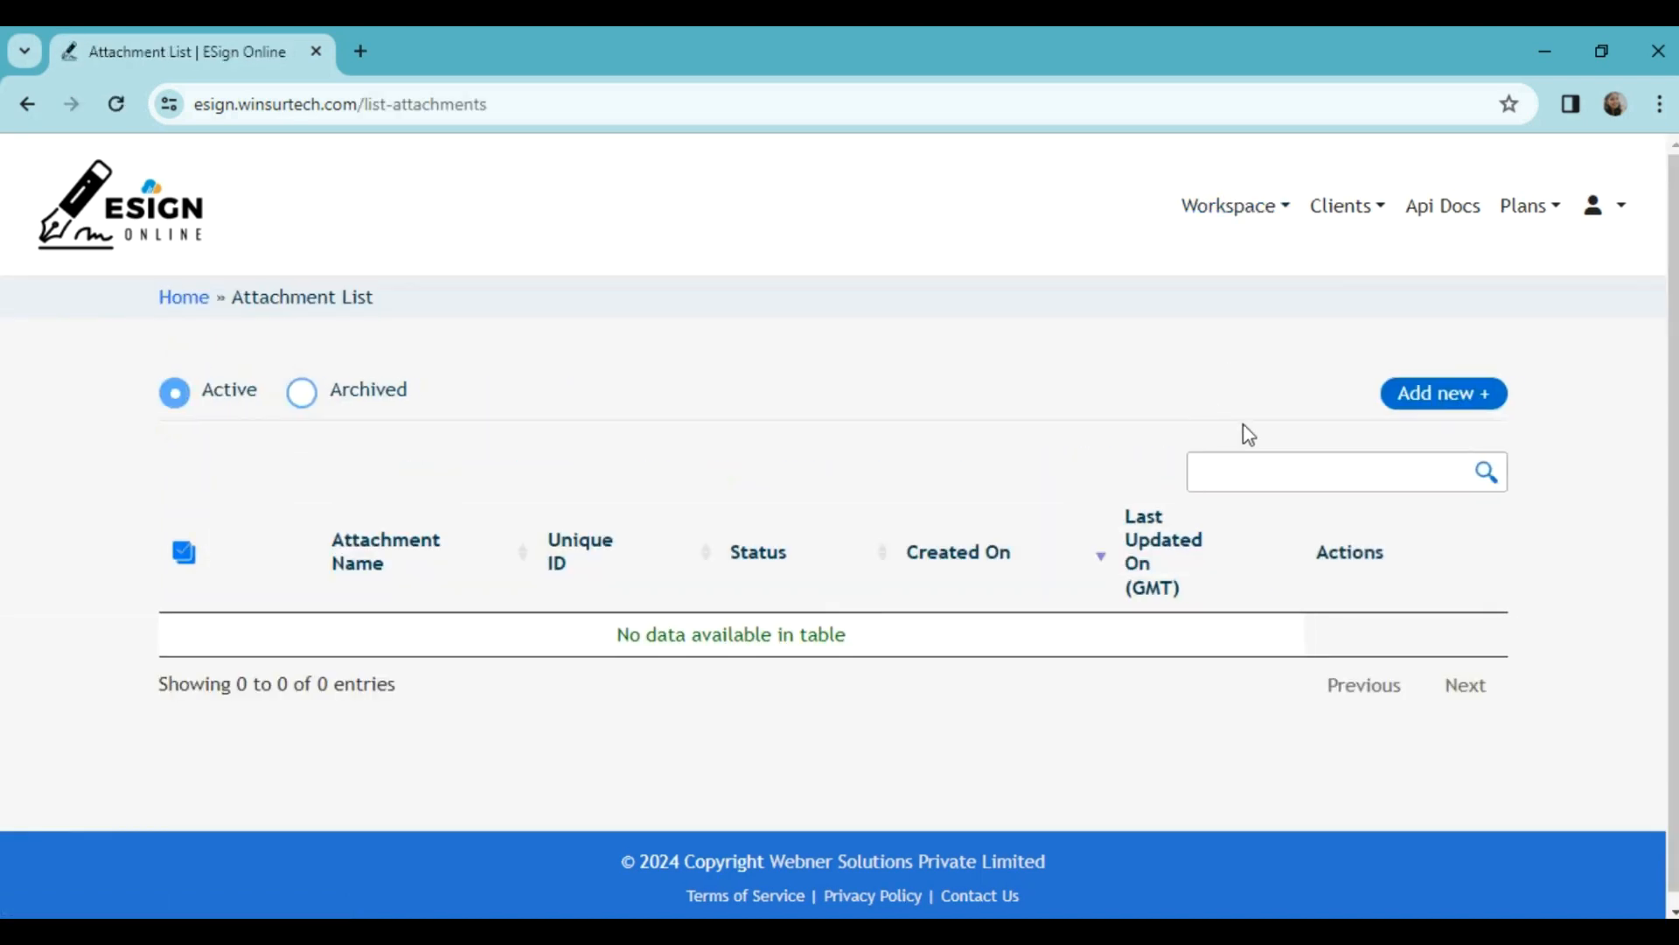
click(1449, 401)
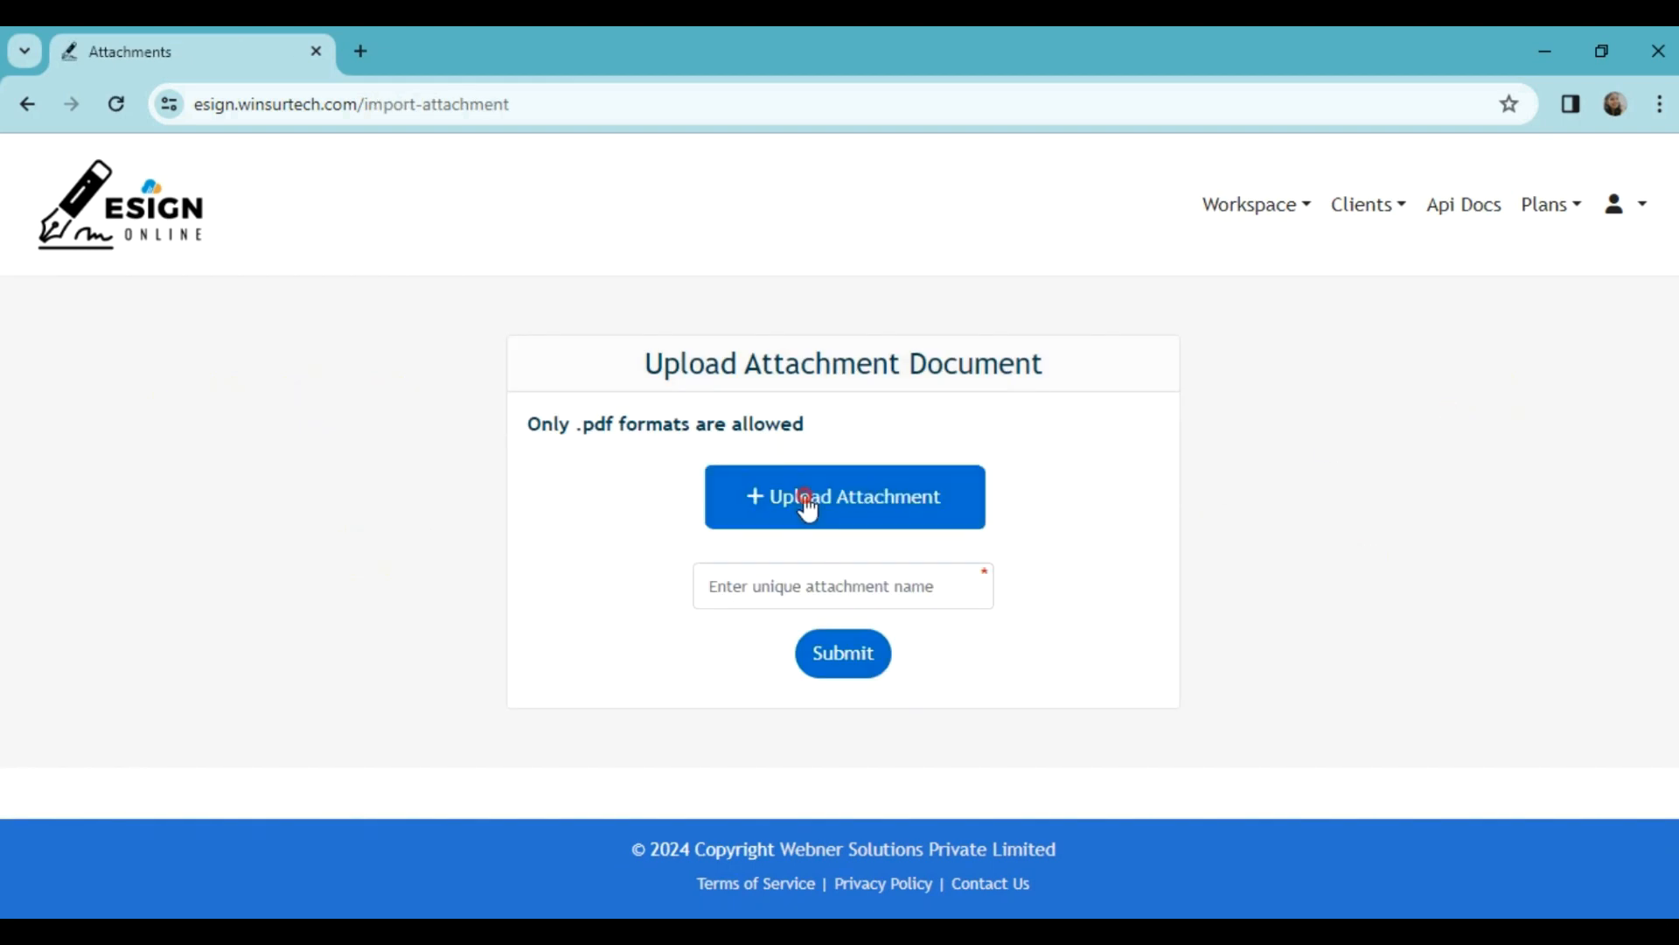
click(804, 497)
click(287, 224)
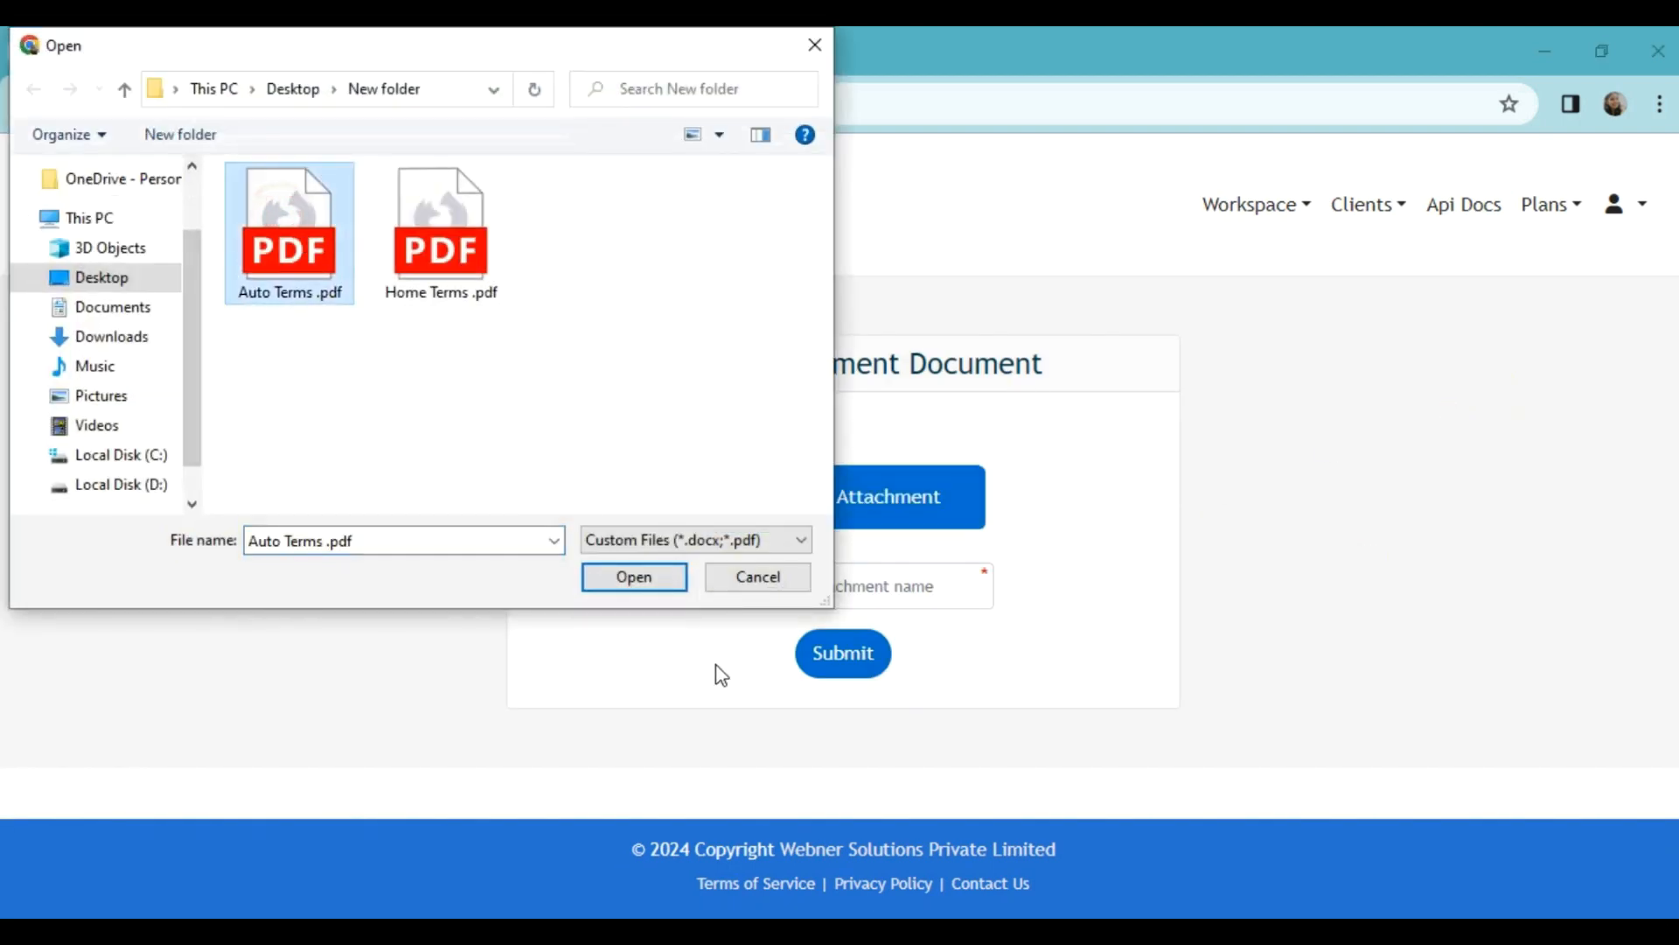
click(631, 581)
Replace the suggested attachment name with "Auto Terms" and submit the attachment.
click(781, 605)
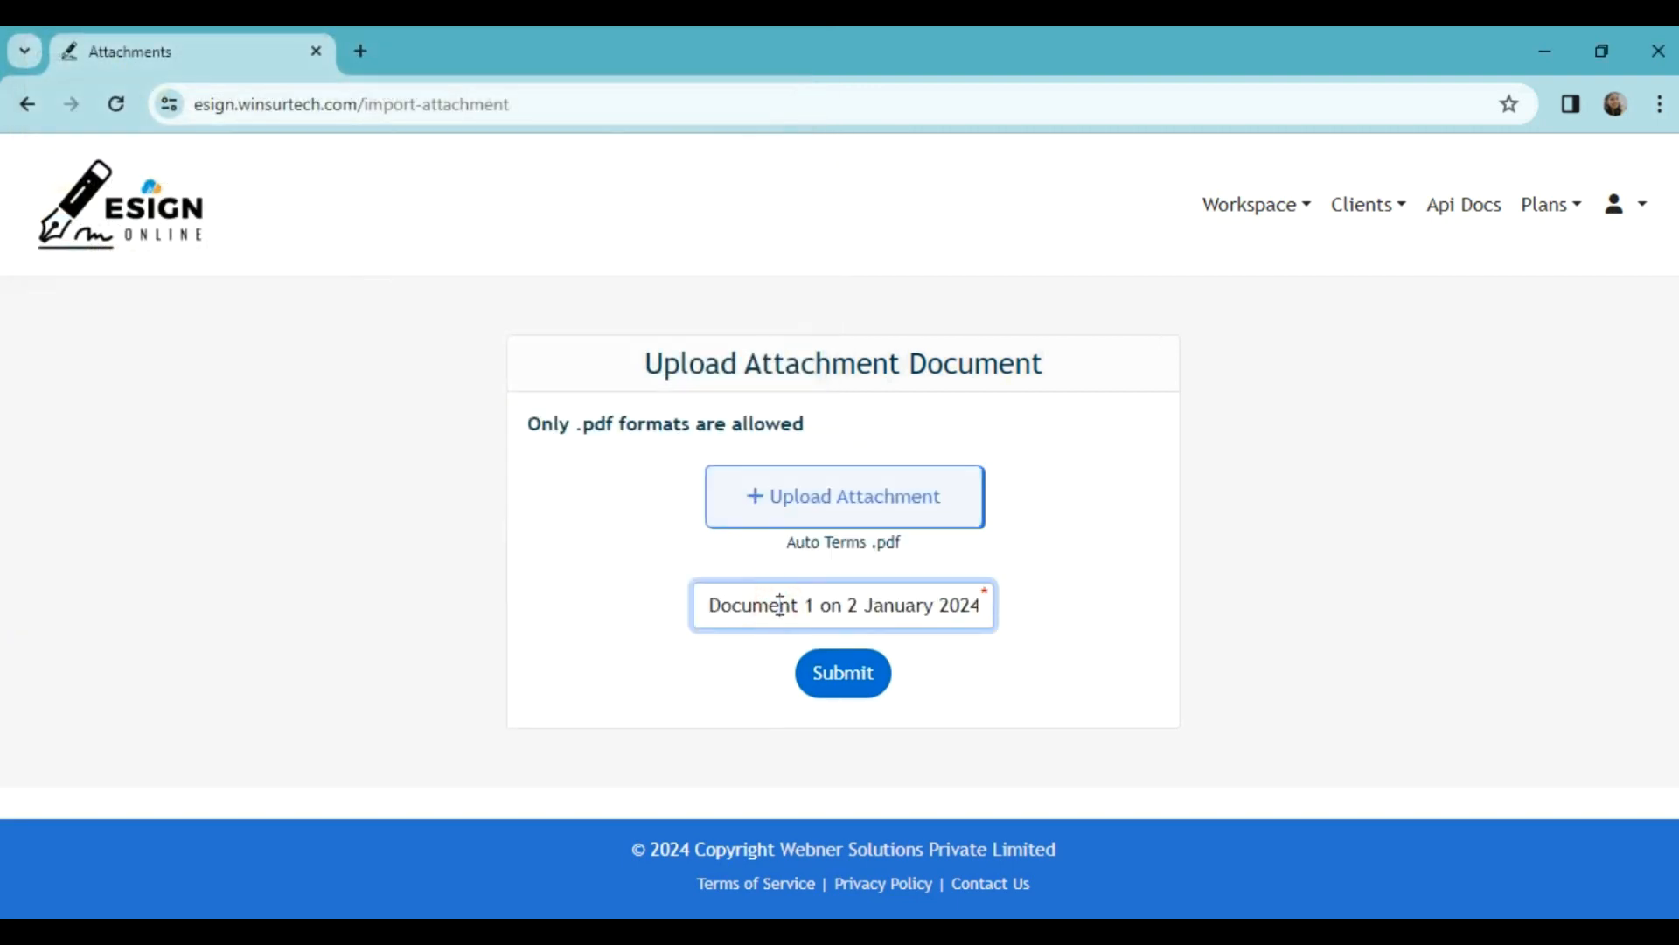
key(ctrl+a)
key(BackSpace)
text(A)
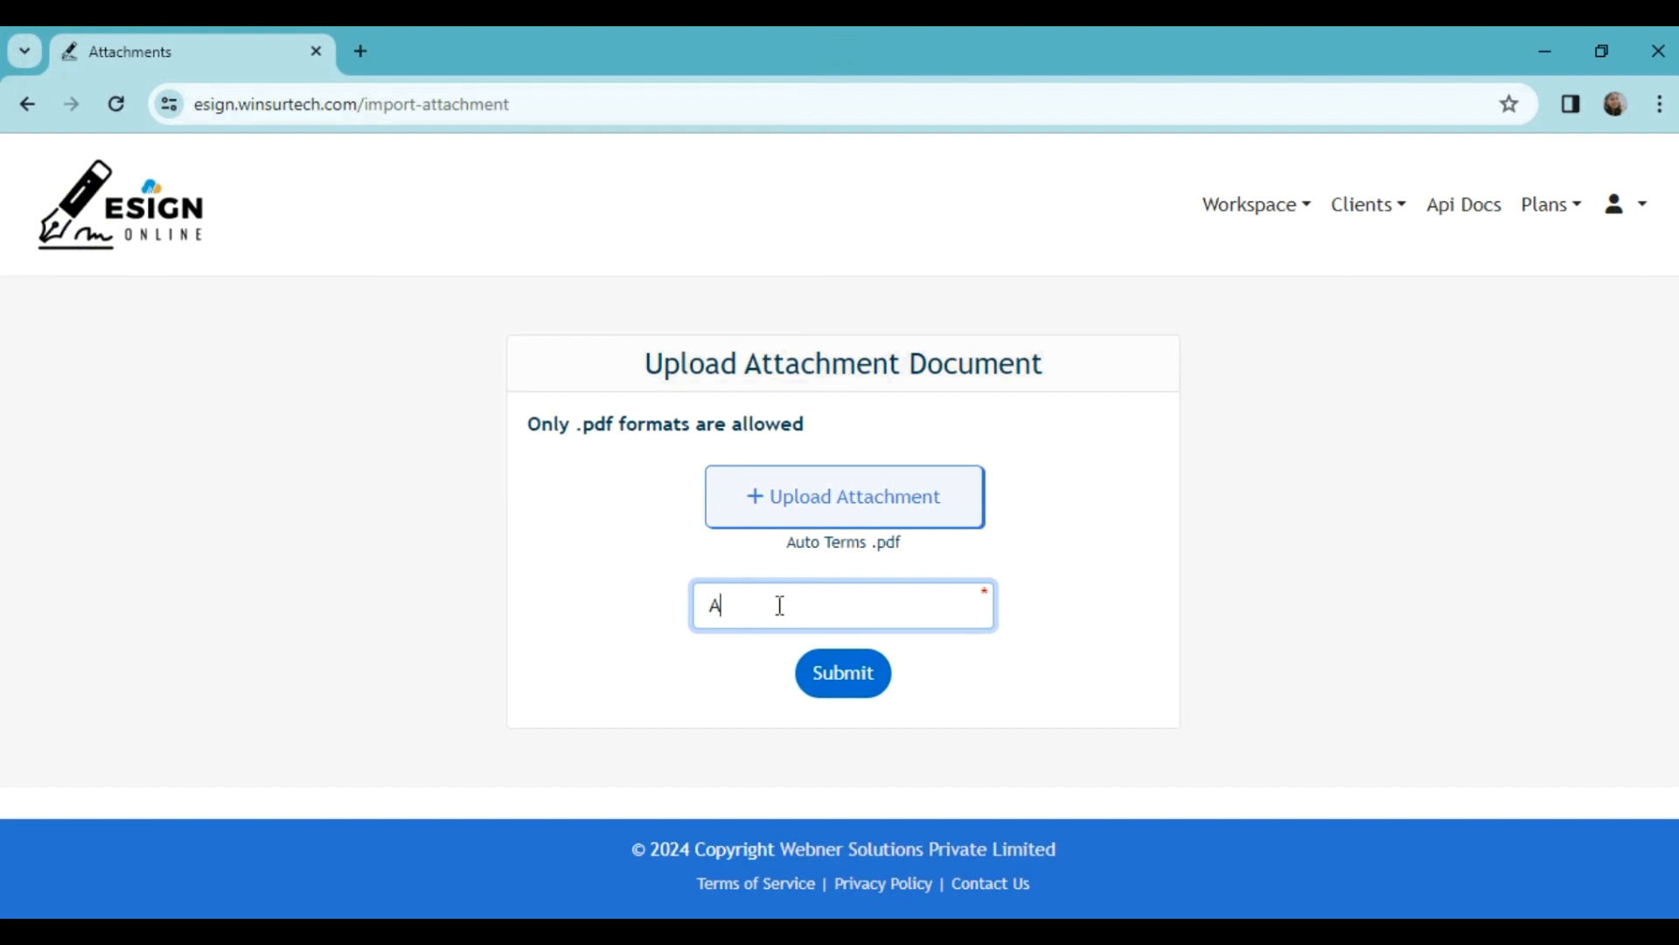
text(uto Terms)
click(875, 684)
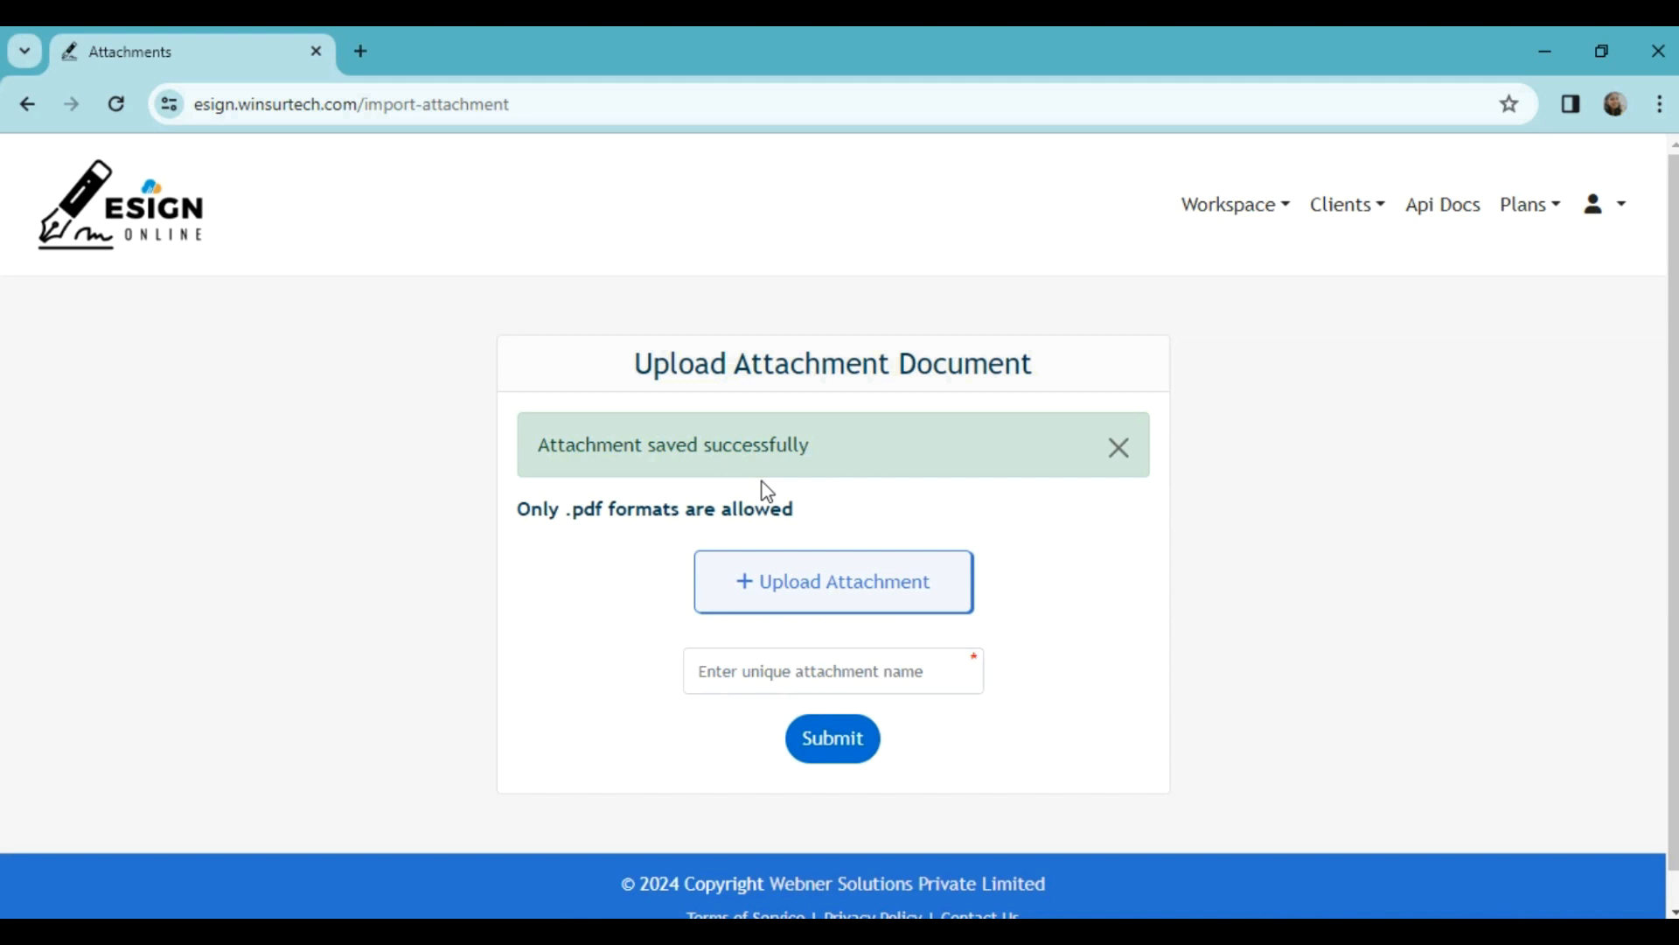
Upload Home Terms .pdf as a second attachment, name it "Home Terms" and submit it.
click(817, 586)
click(440, 234)
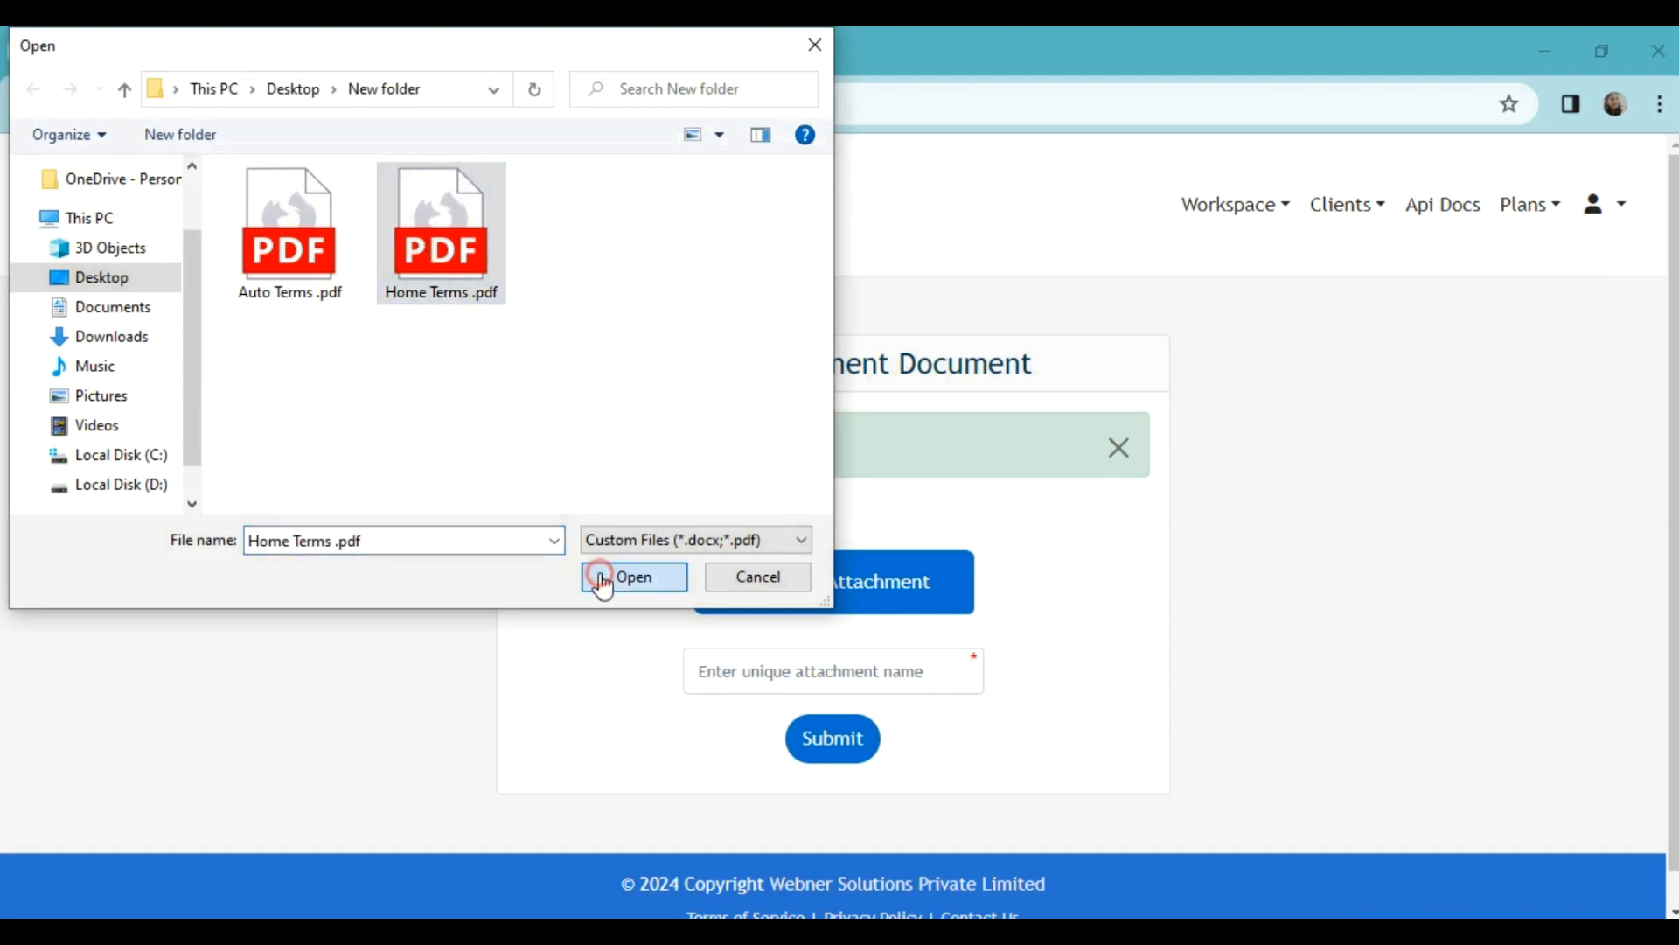
click(628, 574)
click(778, 691)
key(ctrl+a)
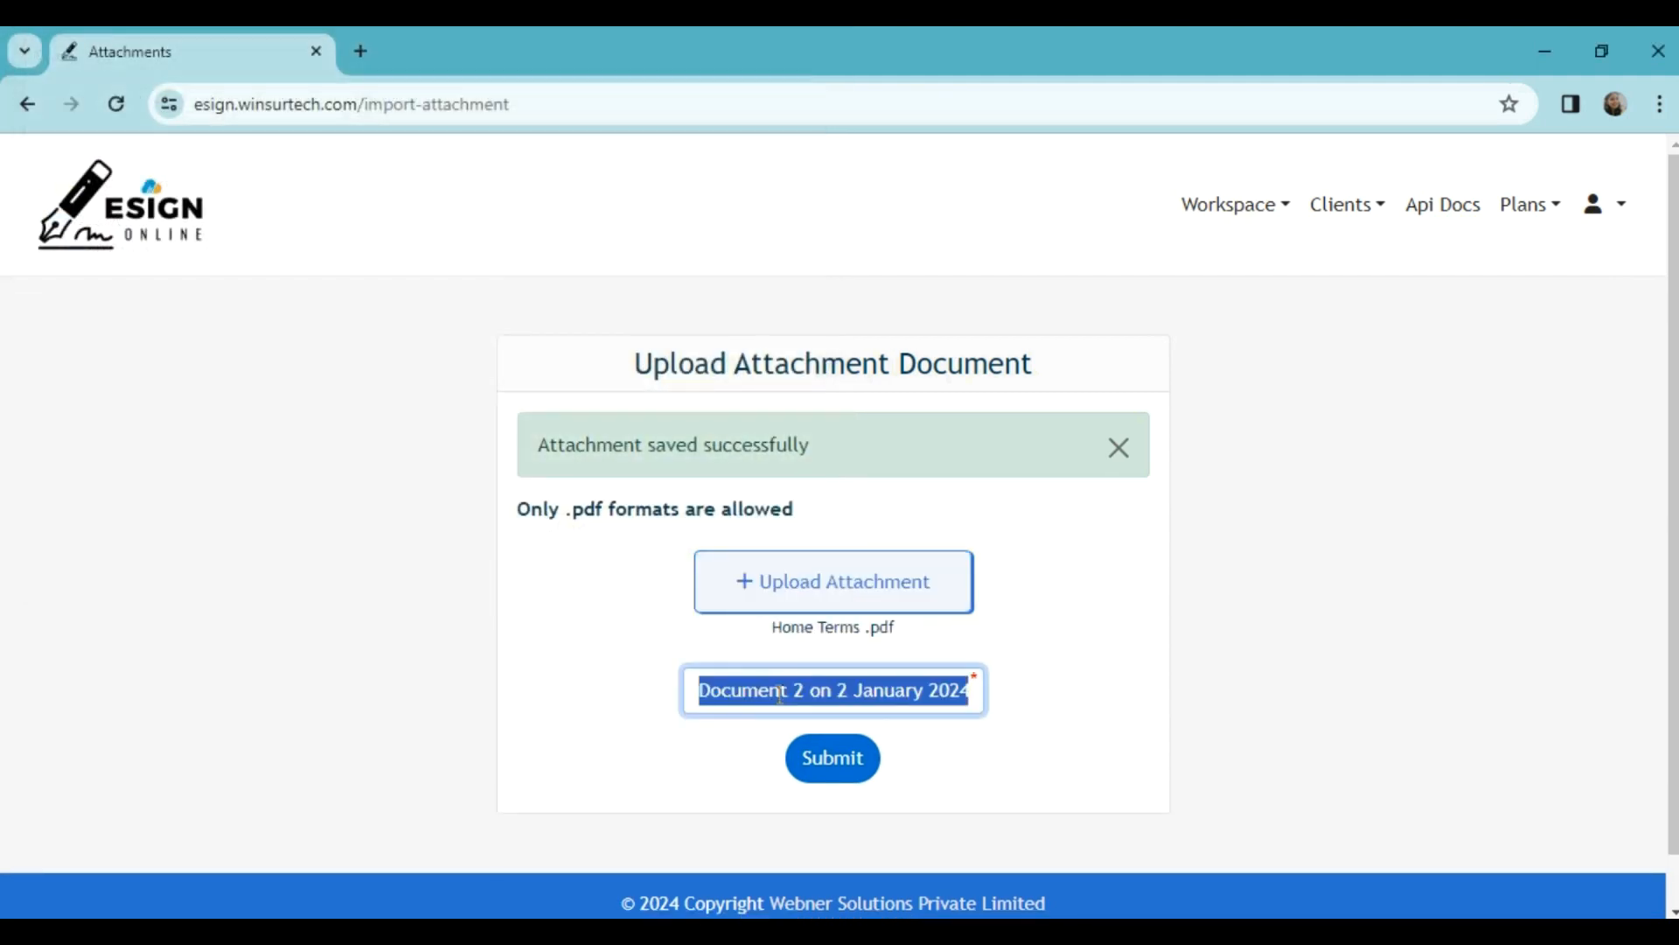
key(BackSpace)
text(Hom)
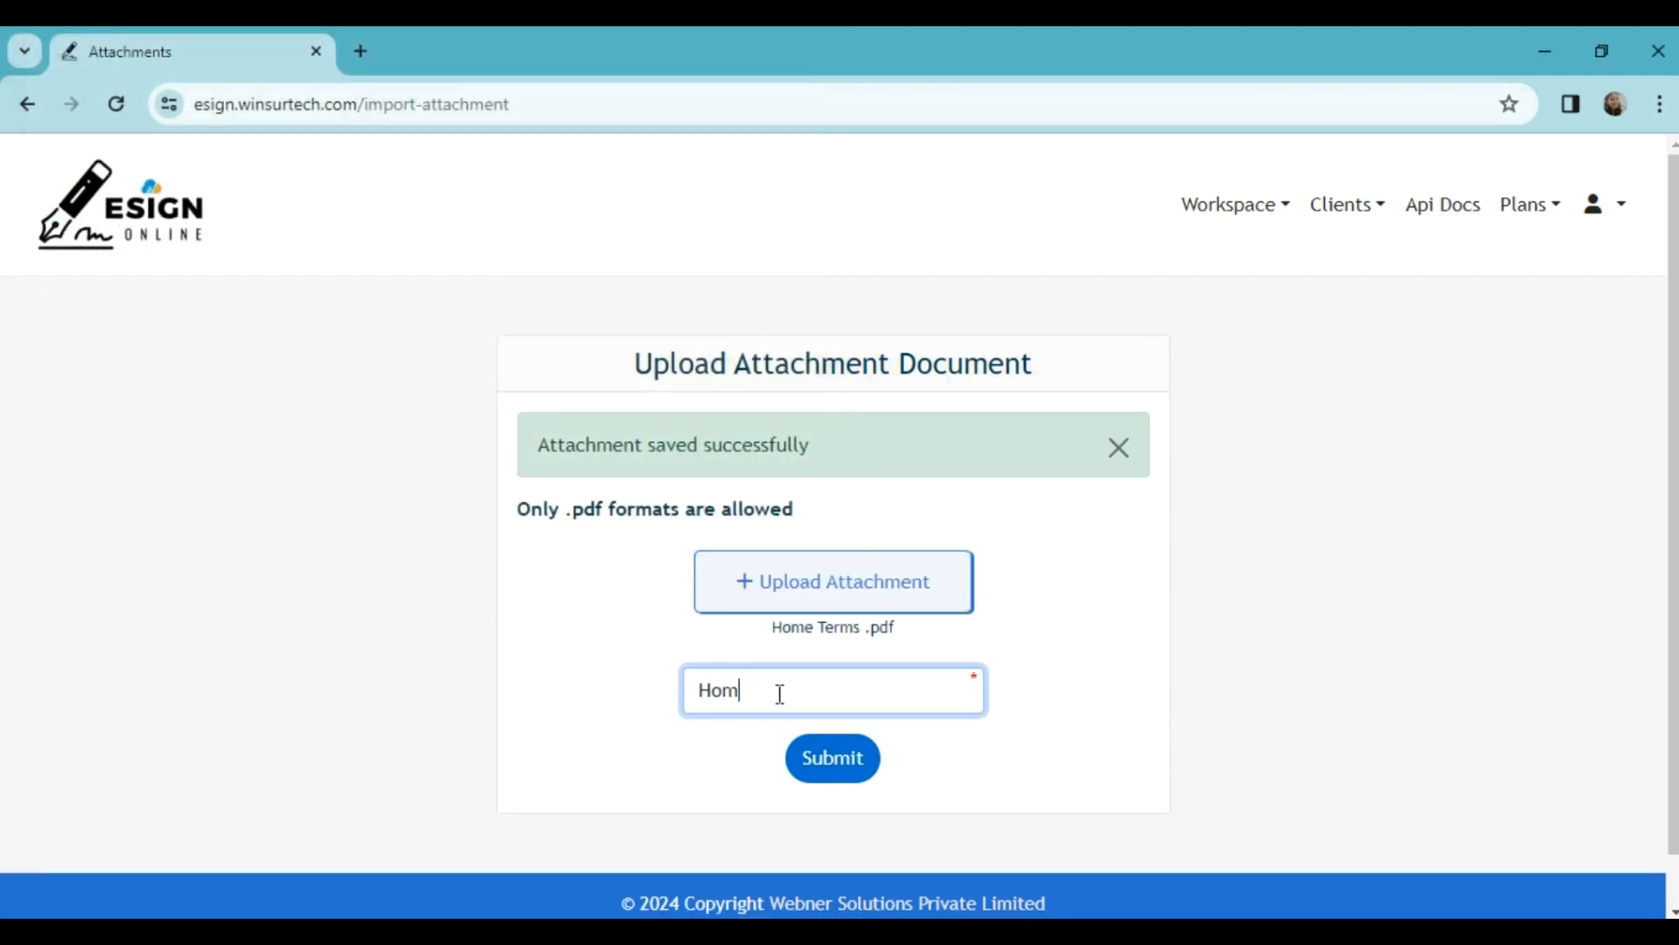
text(e Terms)
click(803, 758)
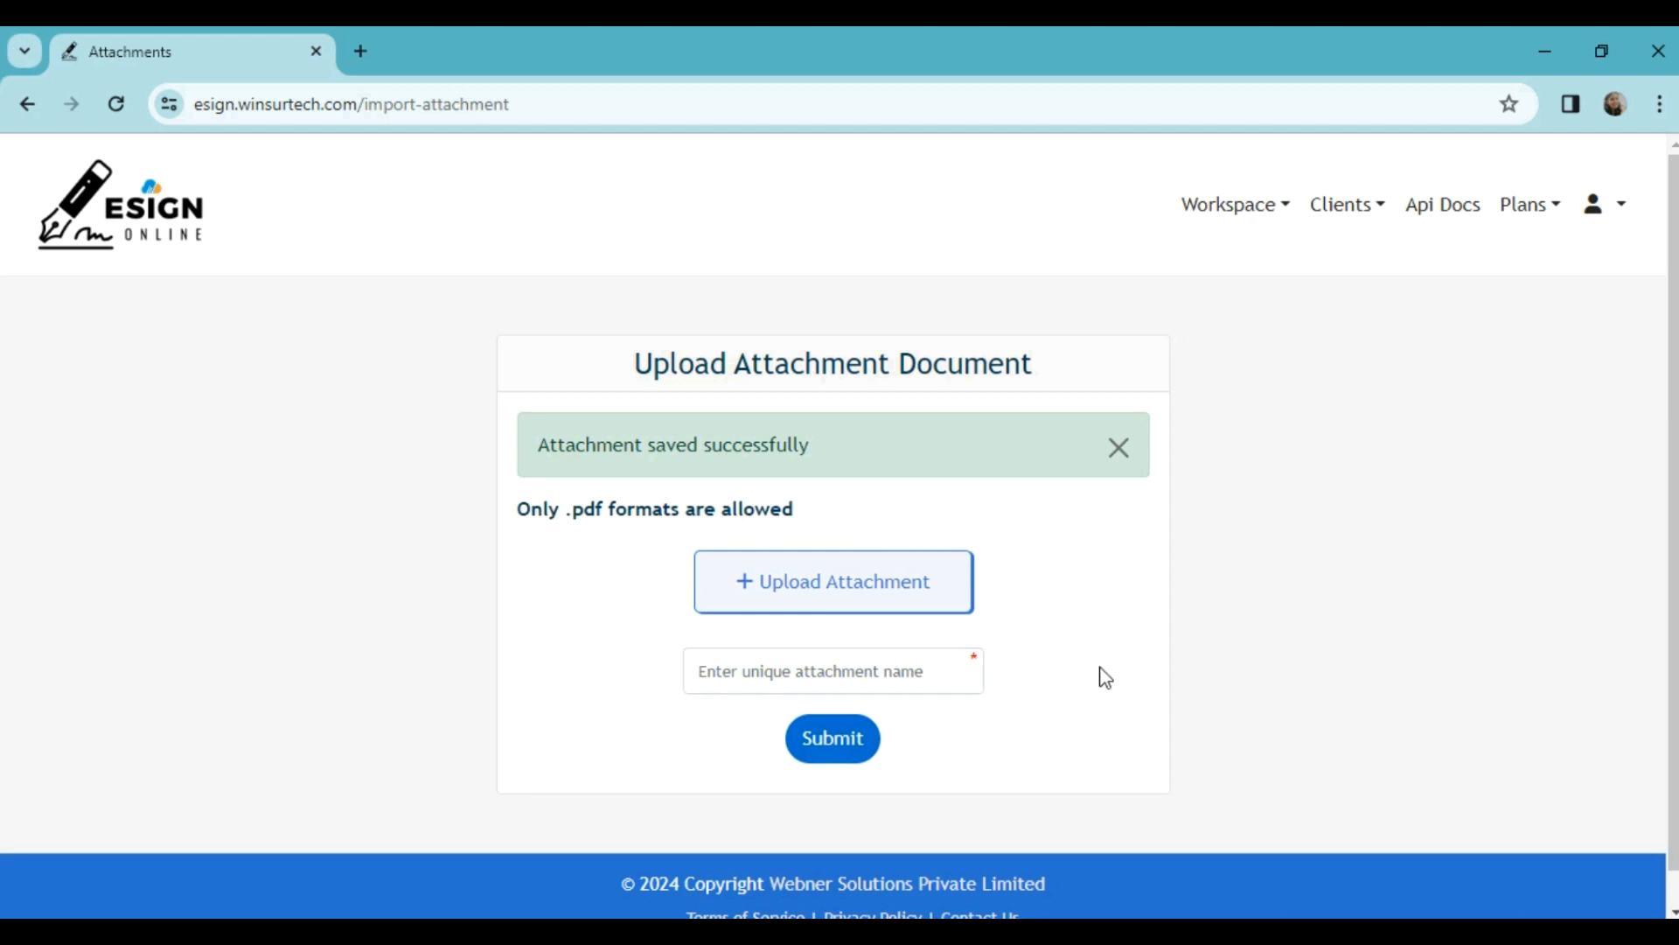
Open the attachment list and copy the unique ID of the Auto Terms attachment.
click(1235, 204)
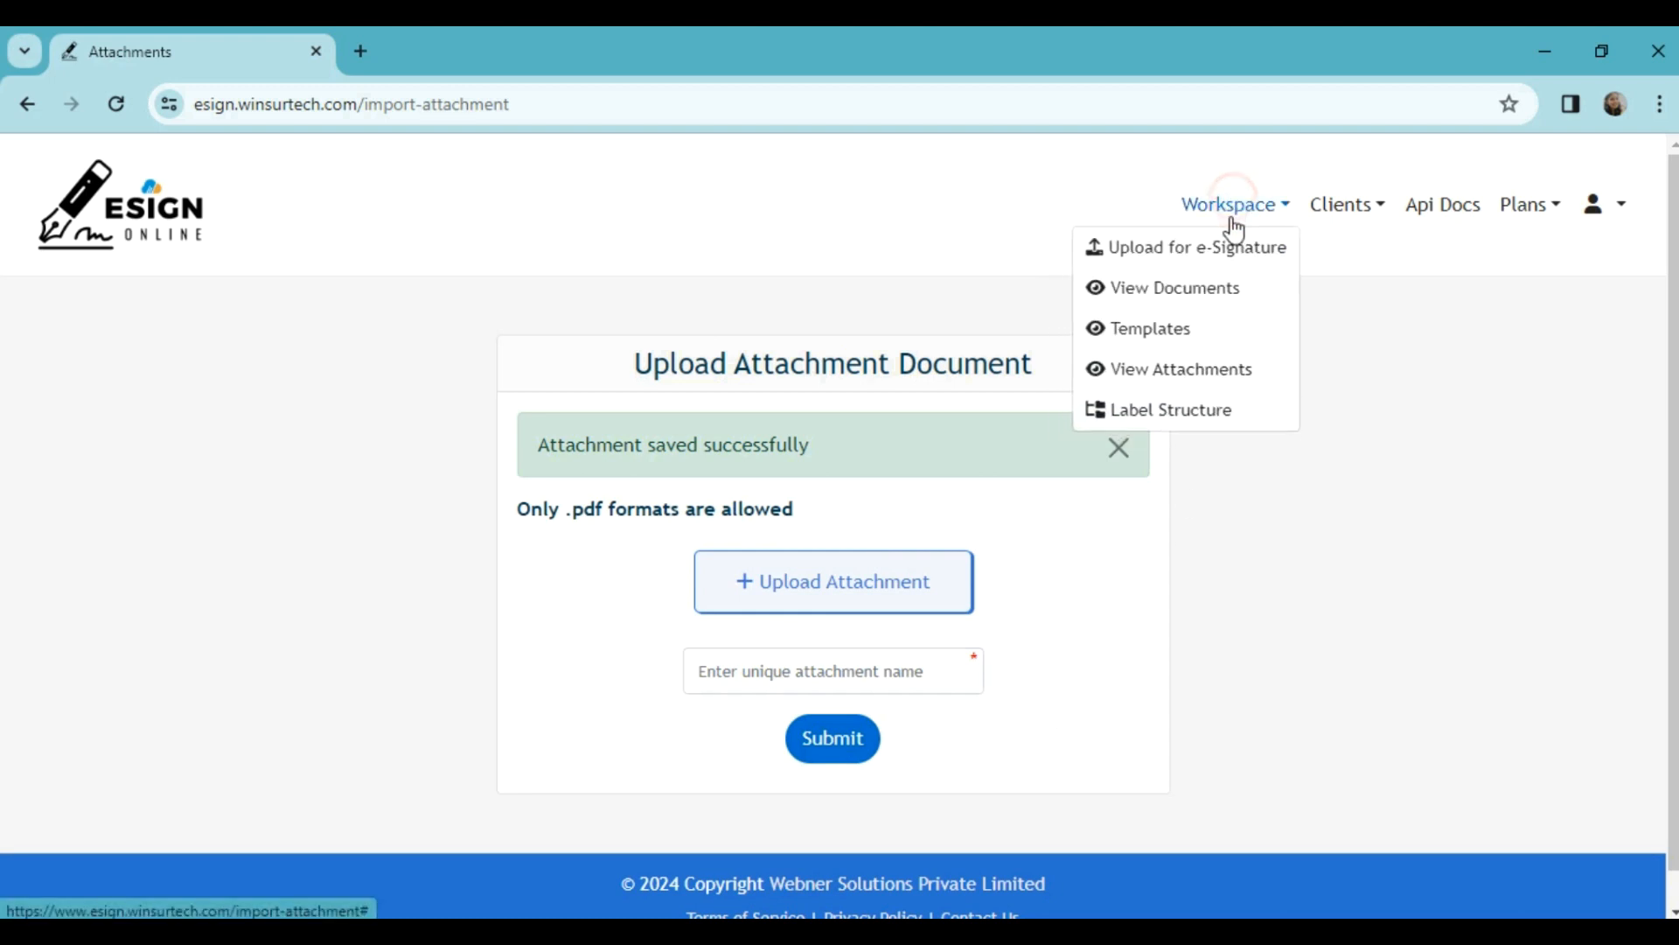
click(1233, 382)
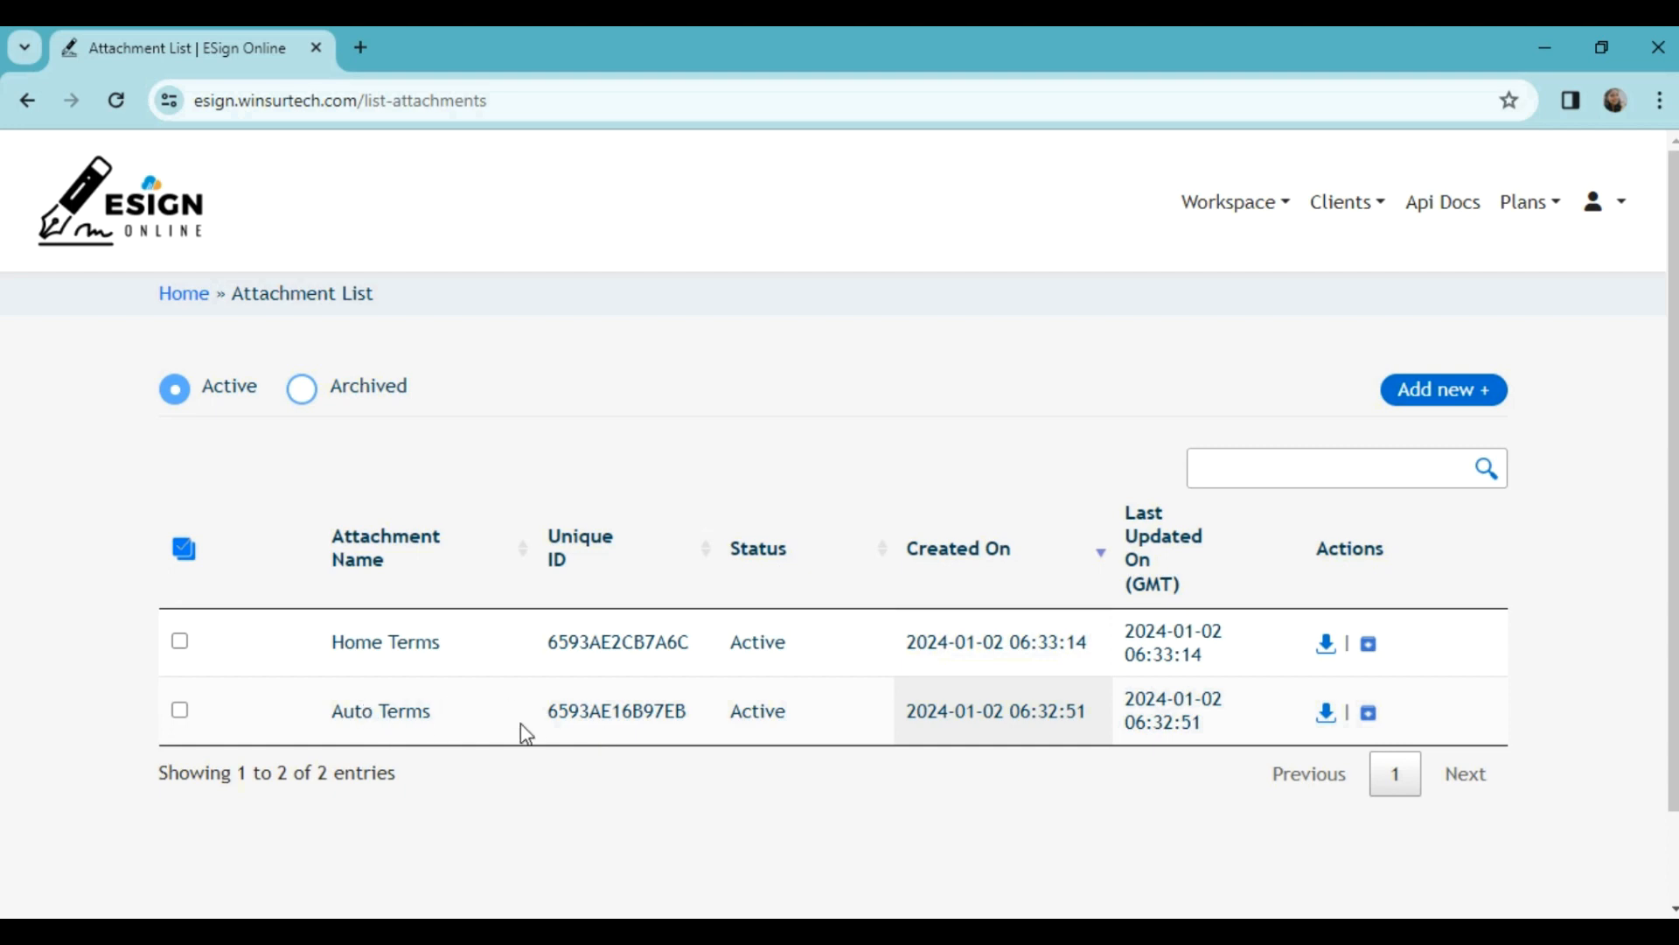
drag(547, 712, 691, 715)
key(ctrl+c)
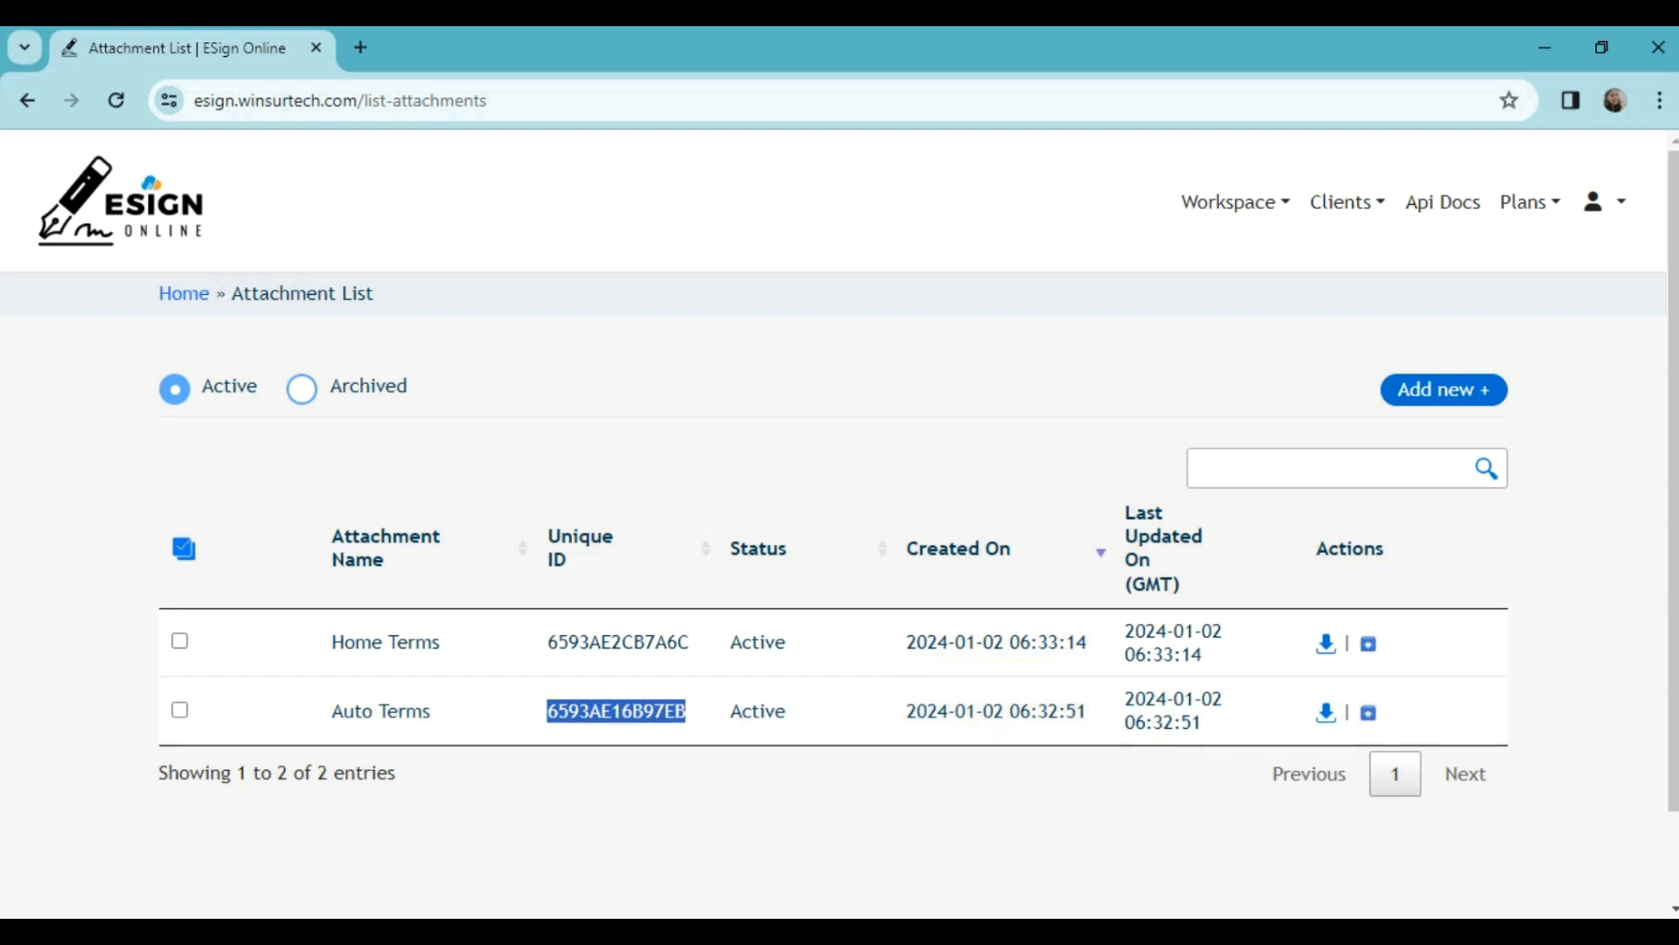
Switch to the Master Proposal document in Word and replace the NYC document code below the index with 6593AE16B97EB.
key(alt+Tab)
scroll(1135, 683, down, 15)
scroll(1135, 682, down, 20)
scroll(1135, 680, down, 10)
scroll(795, 308, up, 3)
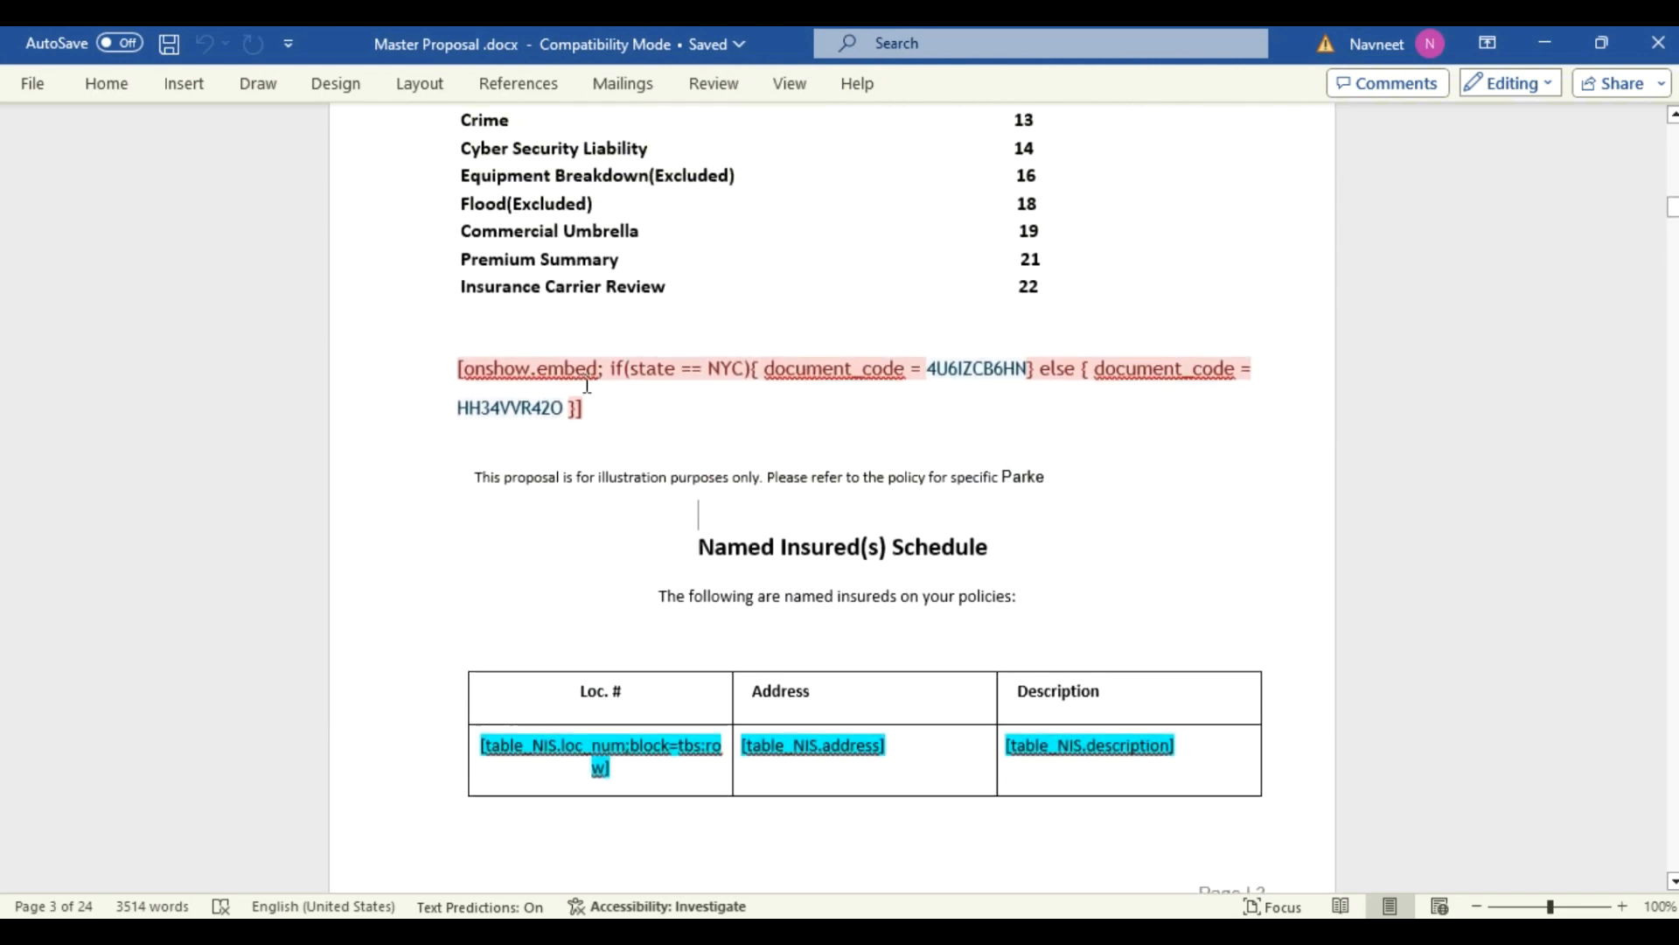
double_click(929, 368)
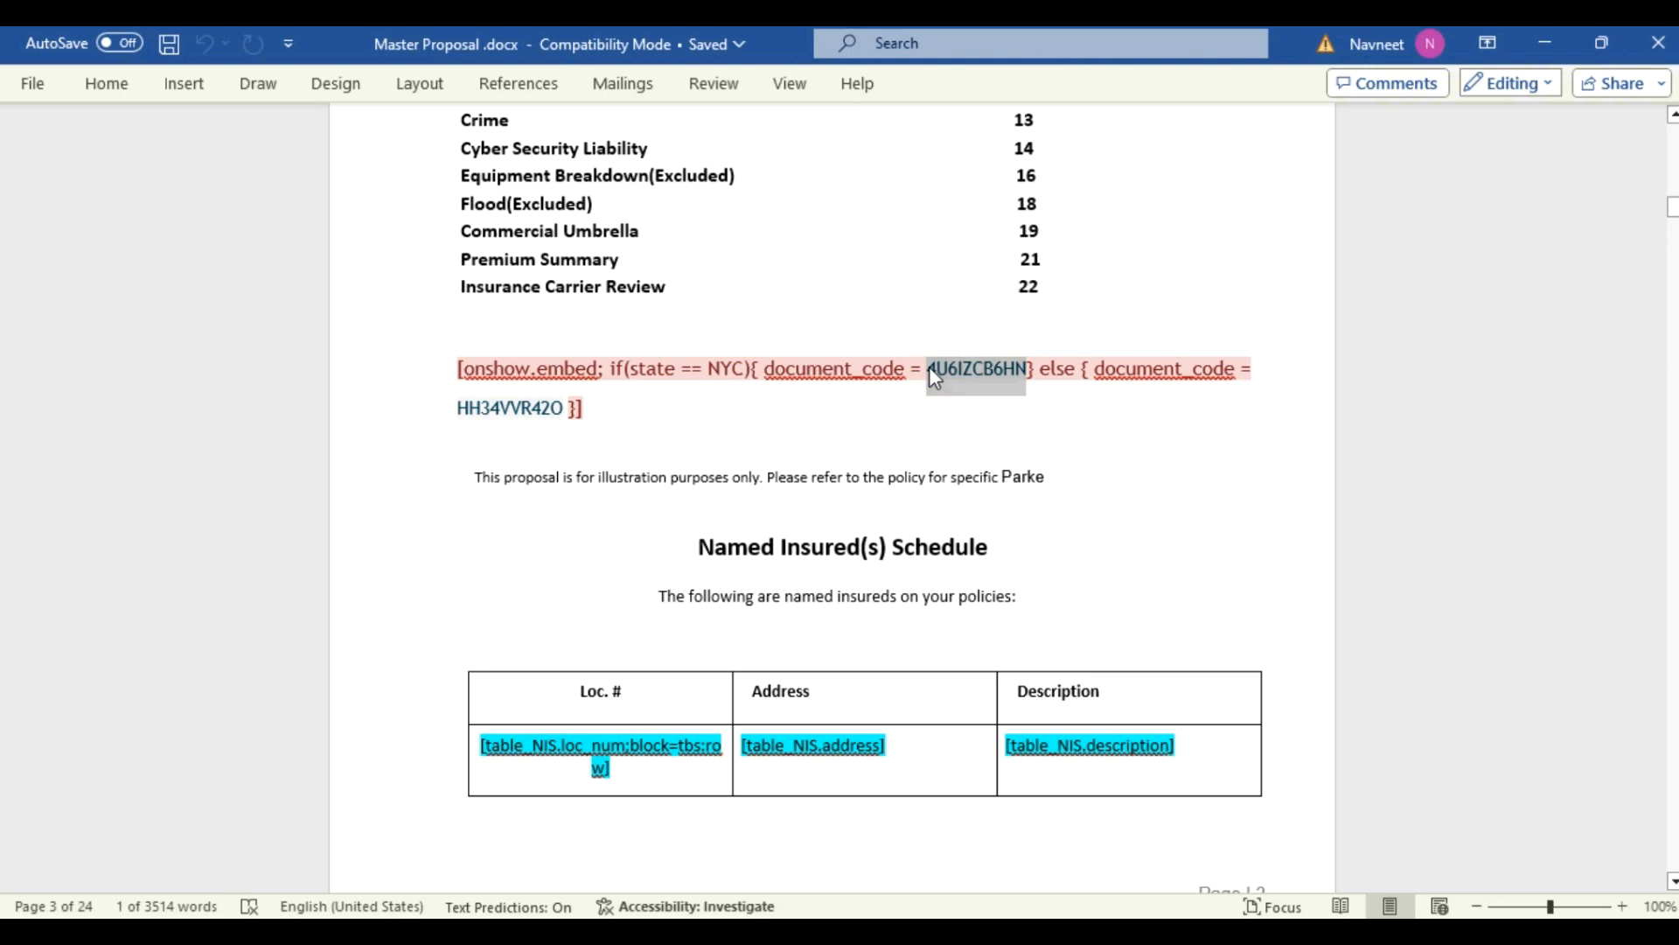
text(6593AE16897E8)
Replace the NYC document code in the embed condition below the General Liability exclusions with 6593AE16B97EB.
scroll(987, 490, down, 4)
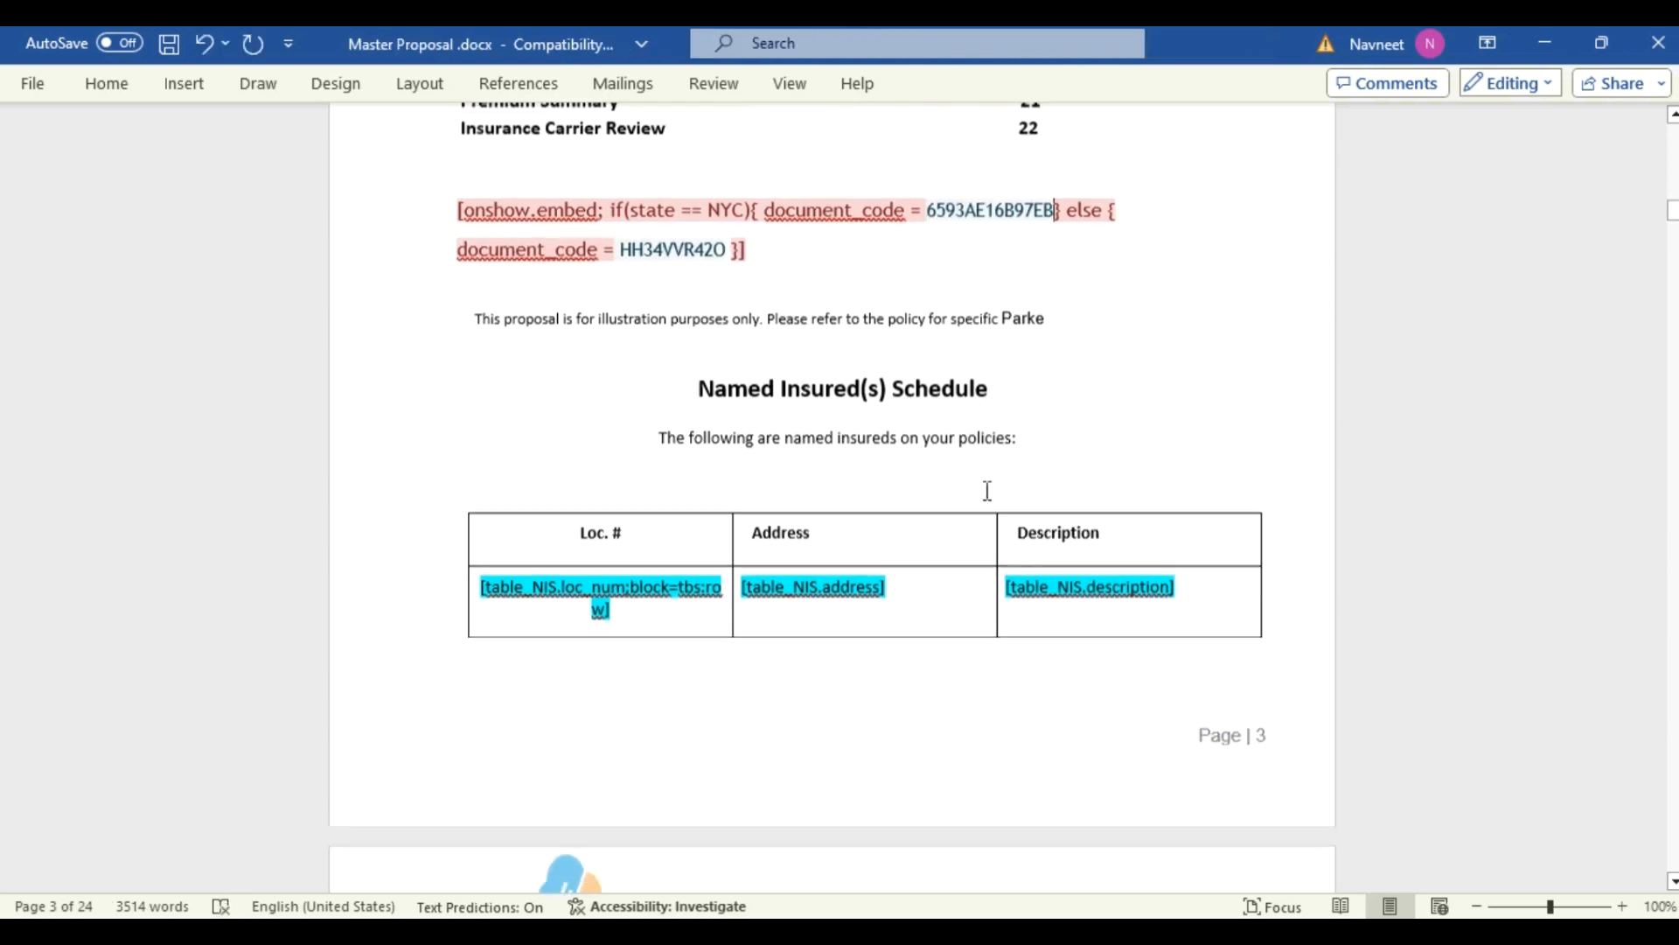
scroll(990, 501, down, 15)
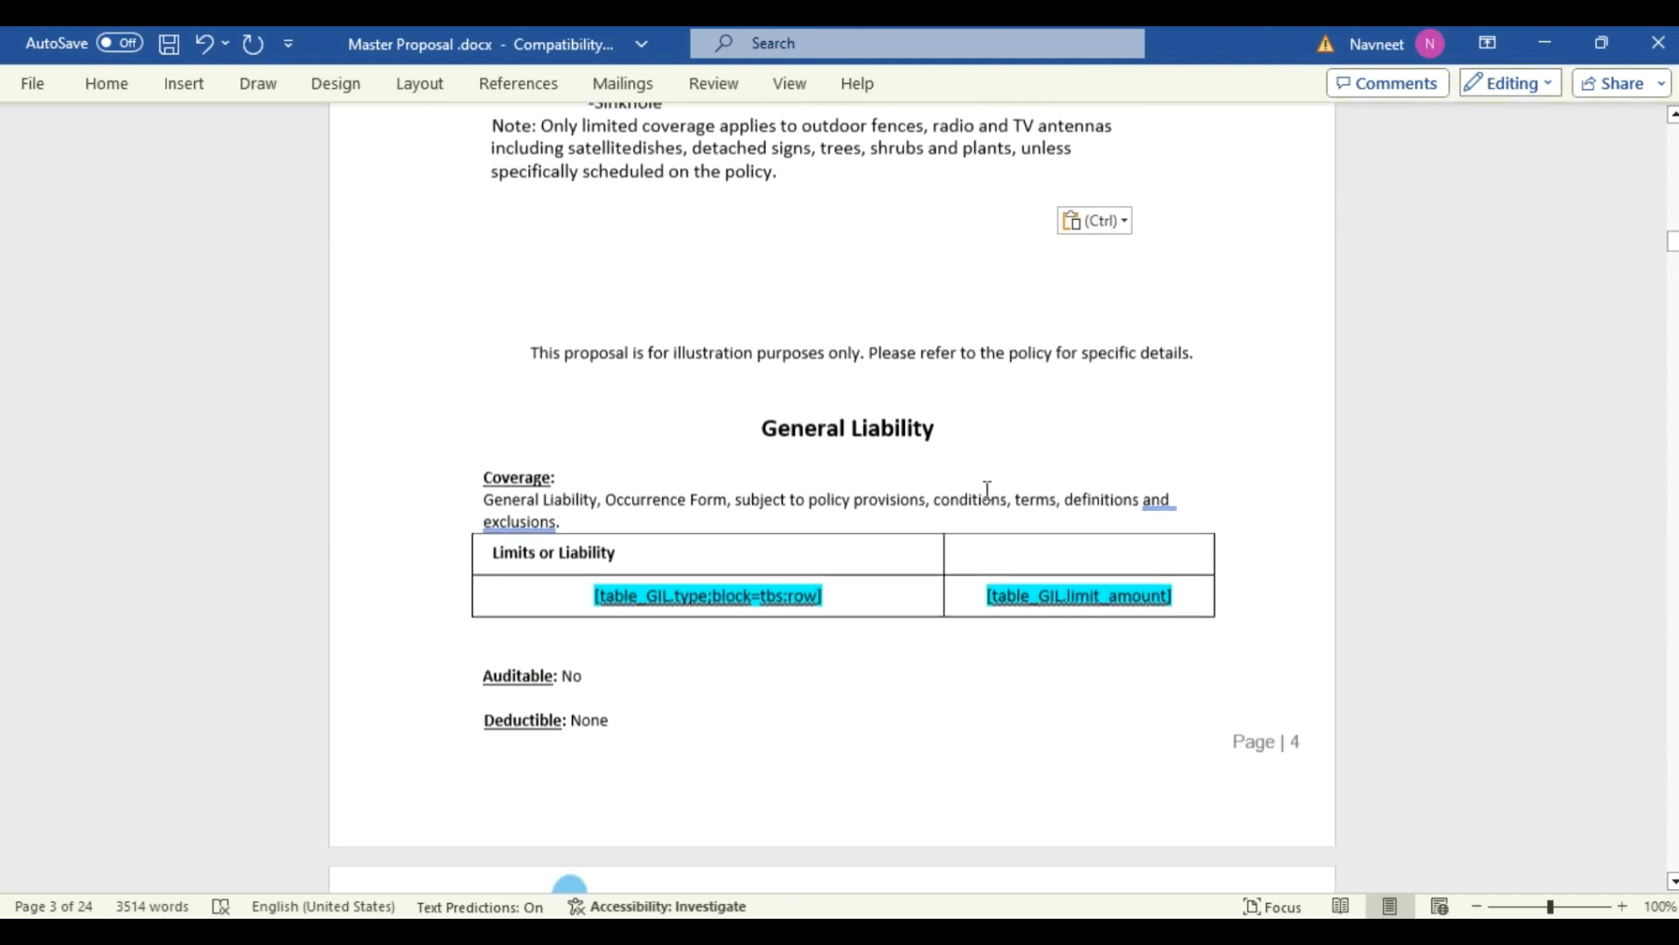
scroll(990, 501, down, 7)
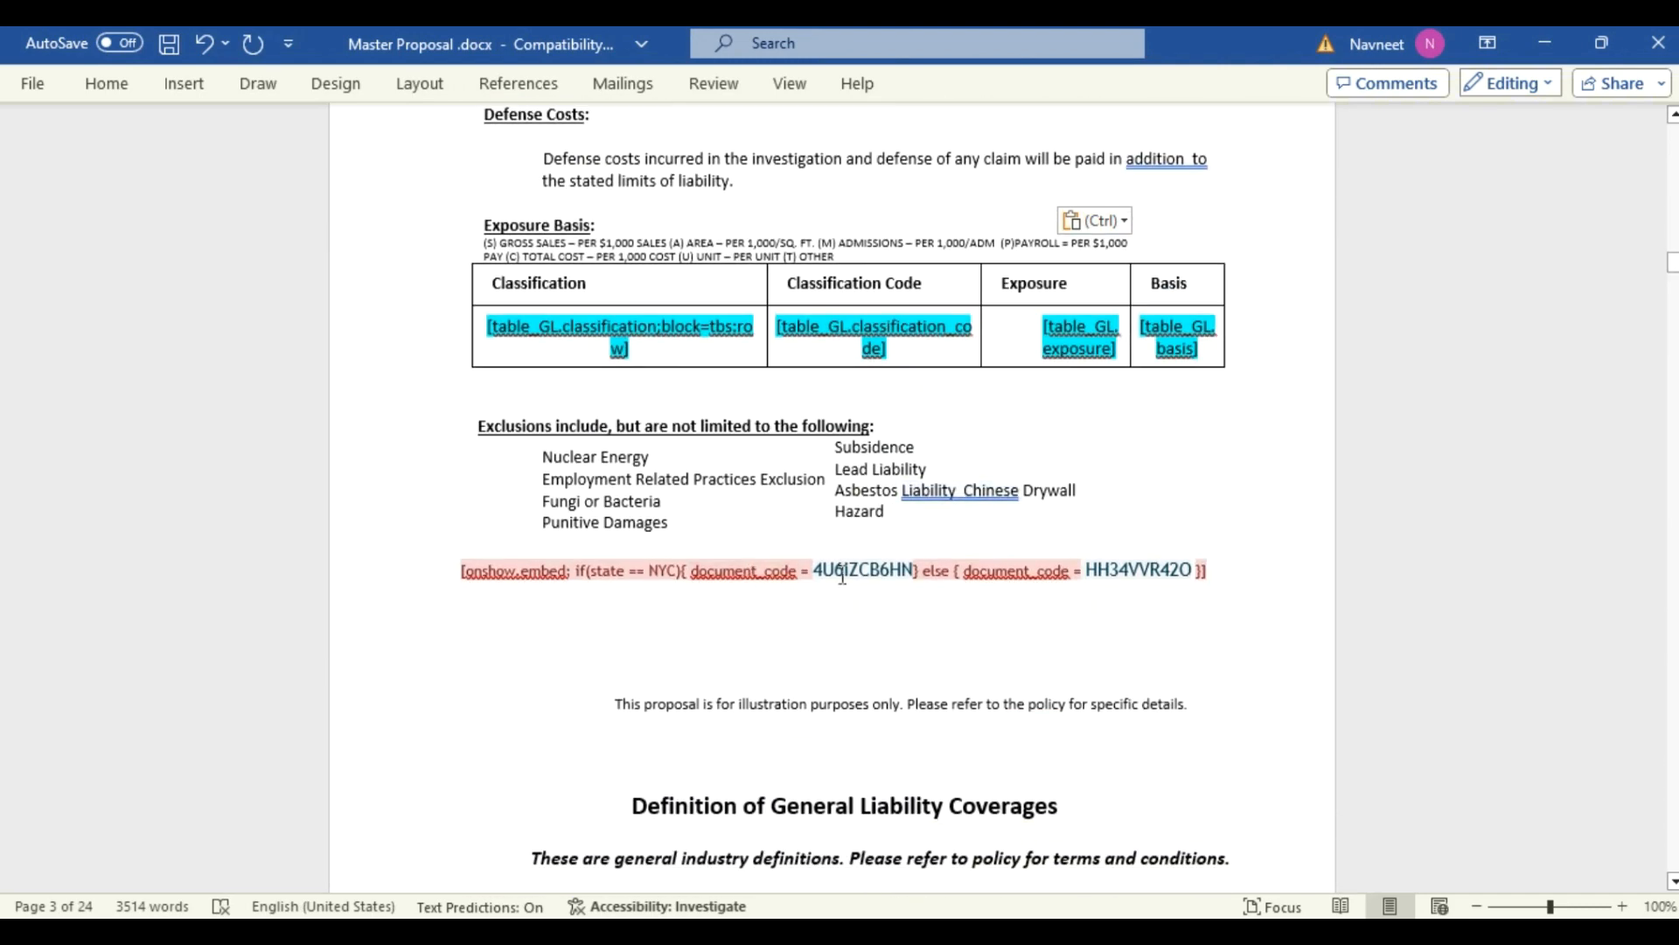
double_click(842, 575)
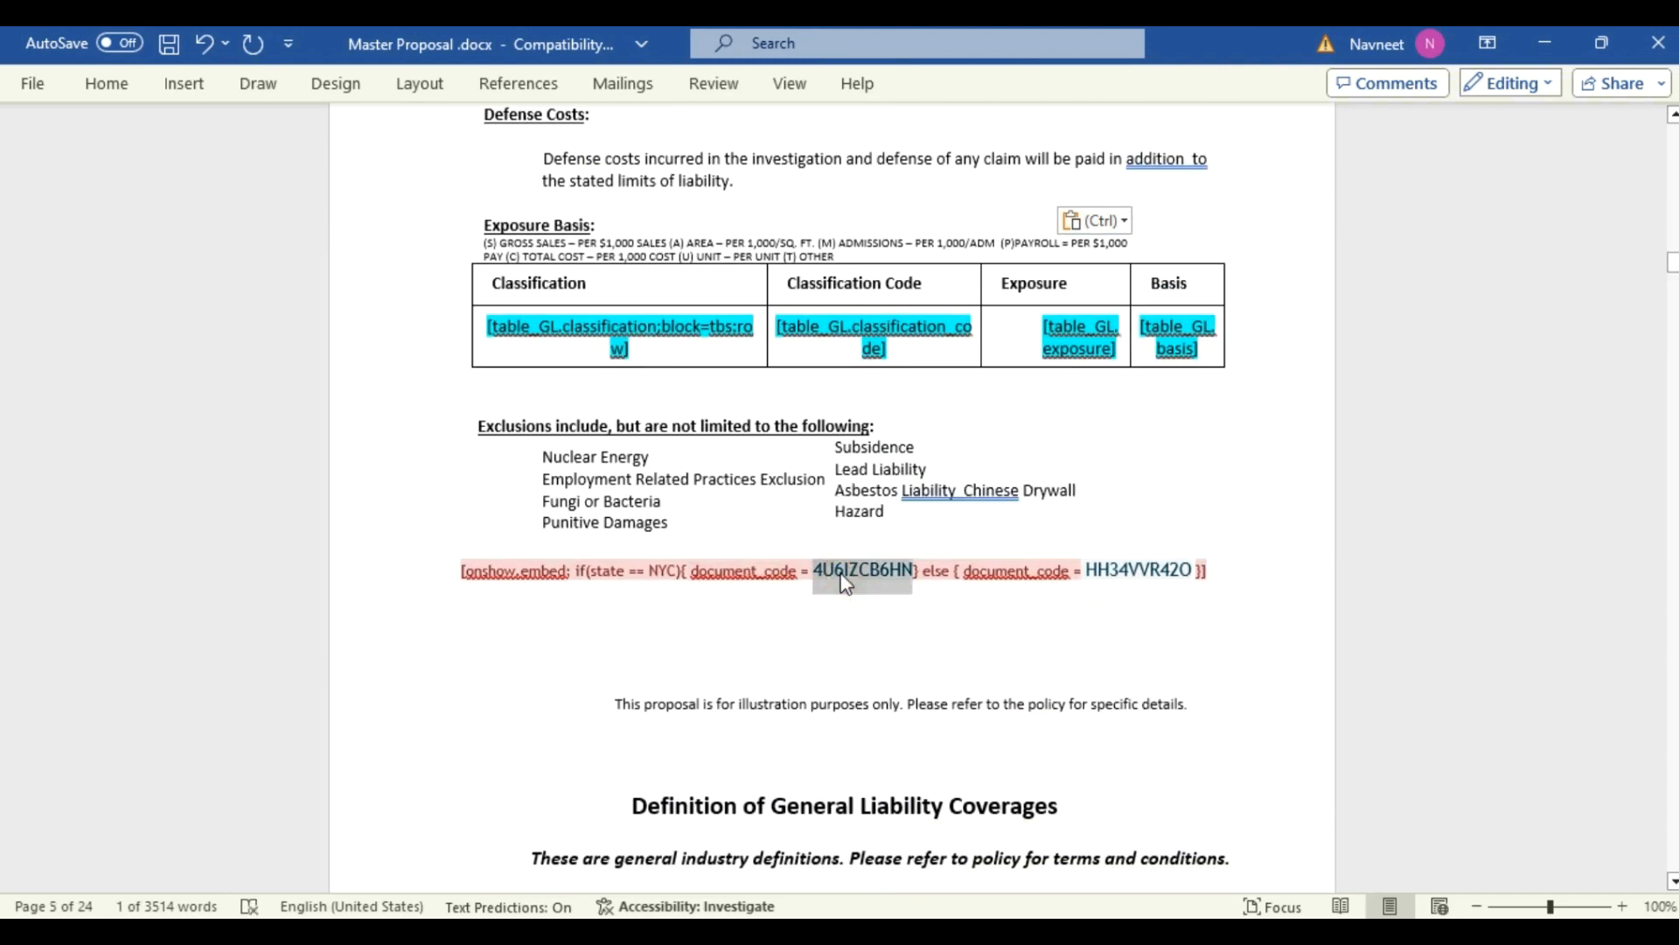
key(ctrl+v)
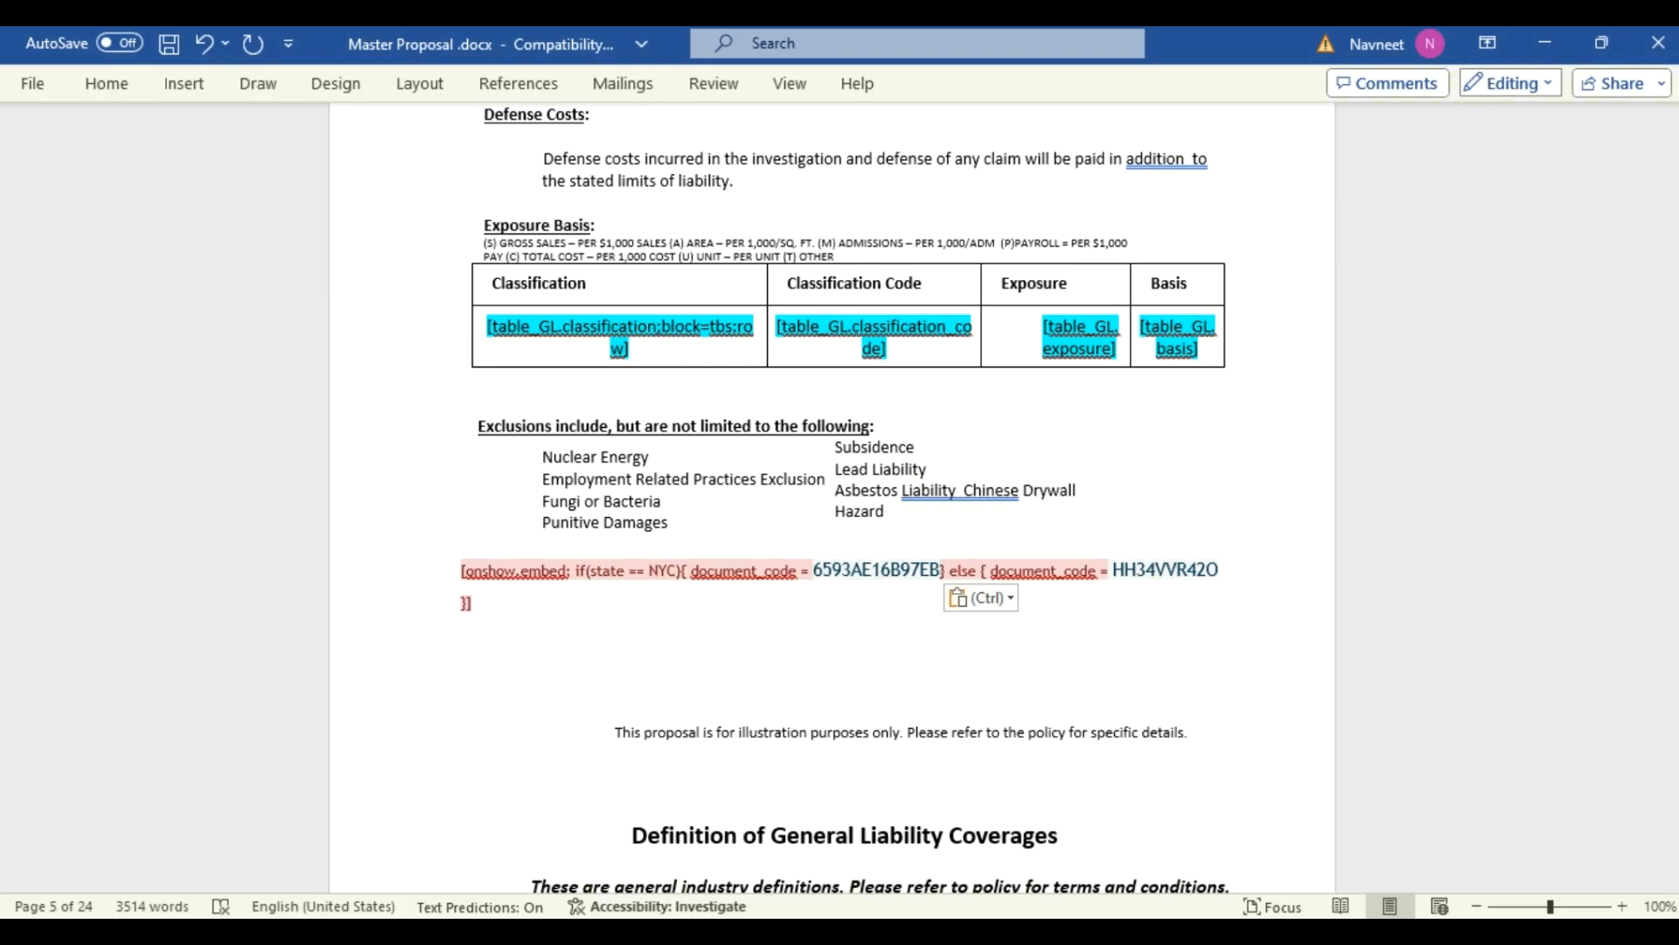
Switch back to the ESign Online attachment list and copy the unique ID of the Home Terms attachment.
key(alt+Tab)
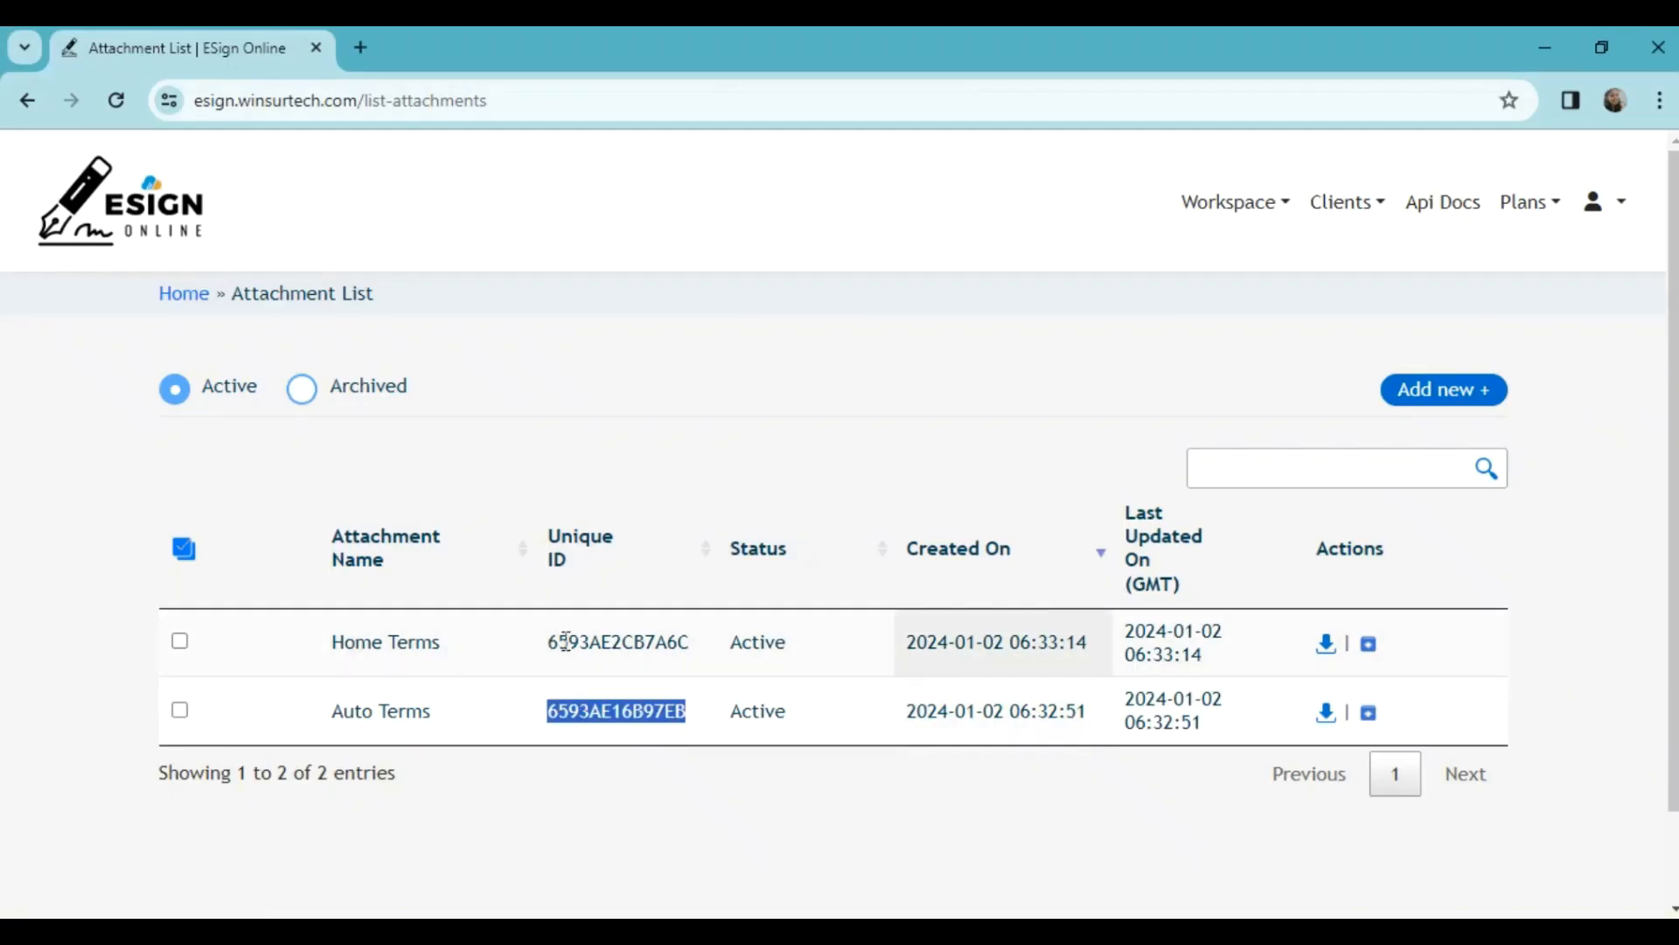
drag(551, 641, 697, 660)
key(ctrl+c)
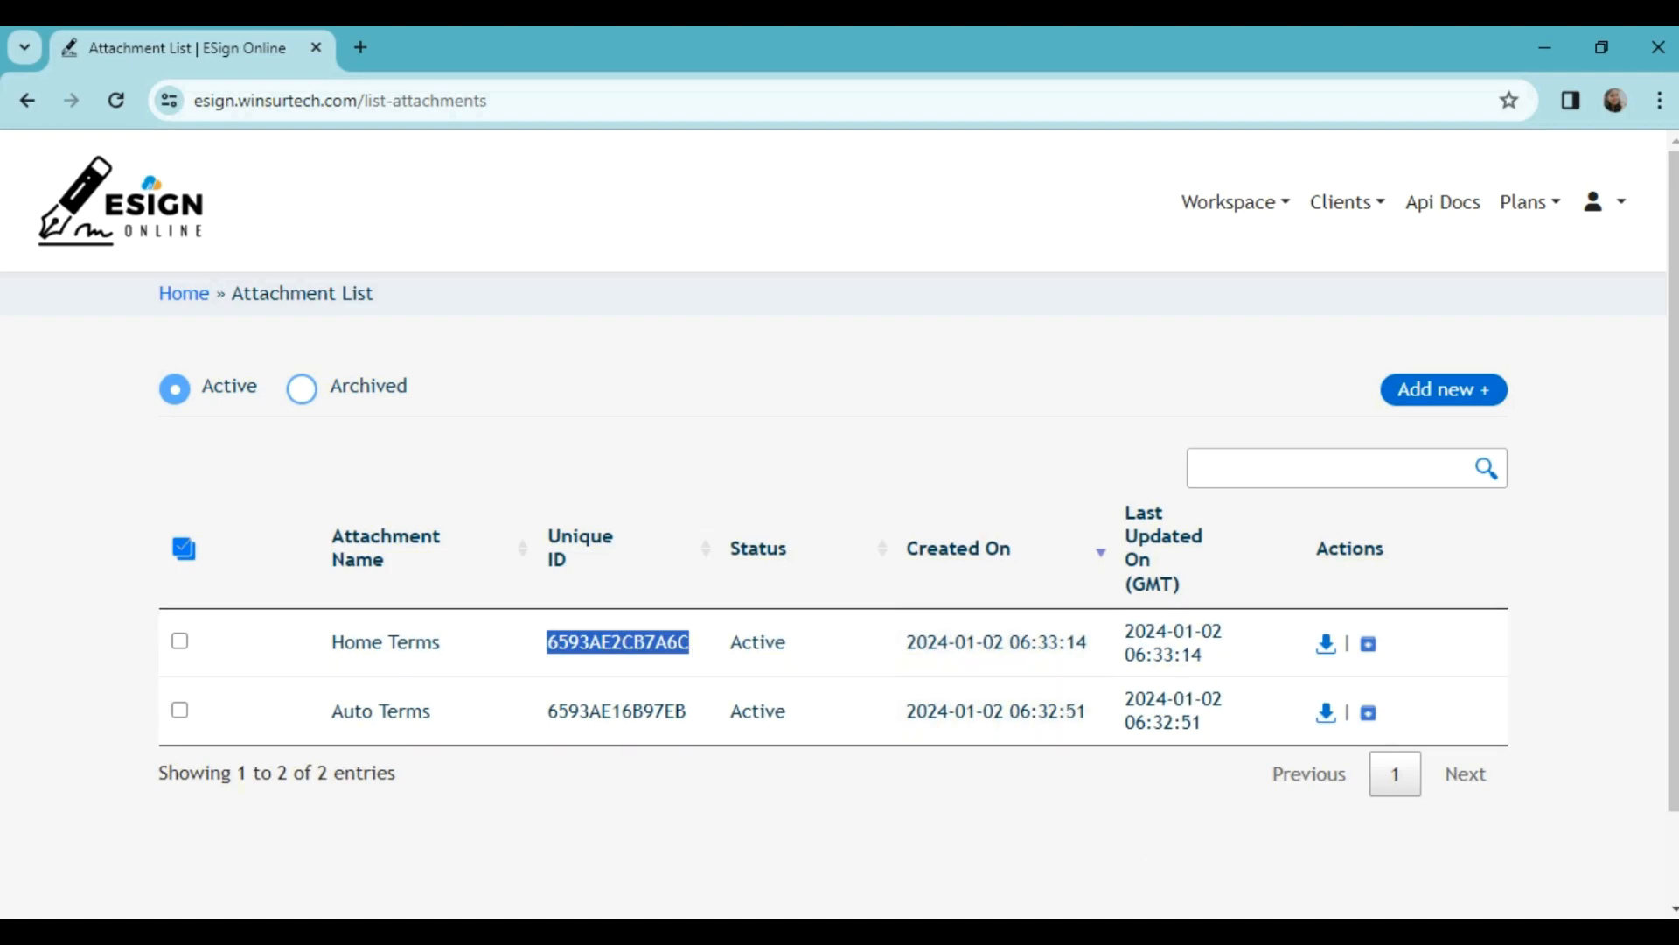
Switch to the Master Proposal document in Word and replace the else document code below the General Liability exclusions with 6593AE2CB7A6C.
key(alt+Tab)
scroll(1147, 654, up, 2)
scroll(1147, 653, down, 2)
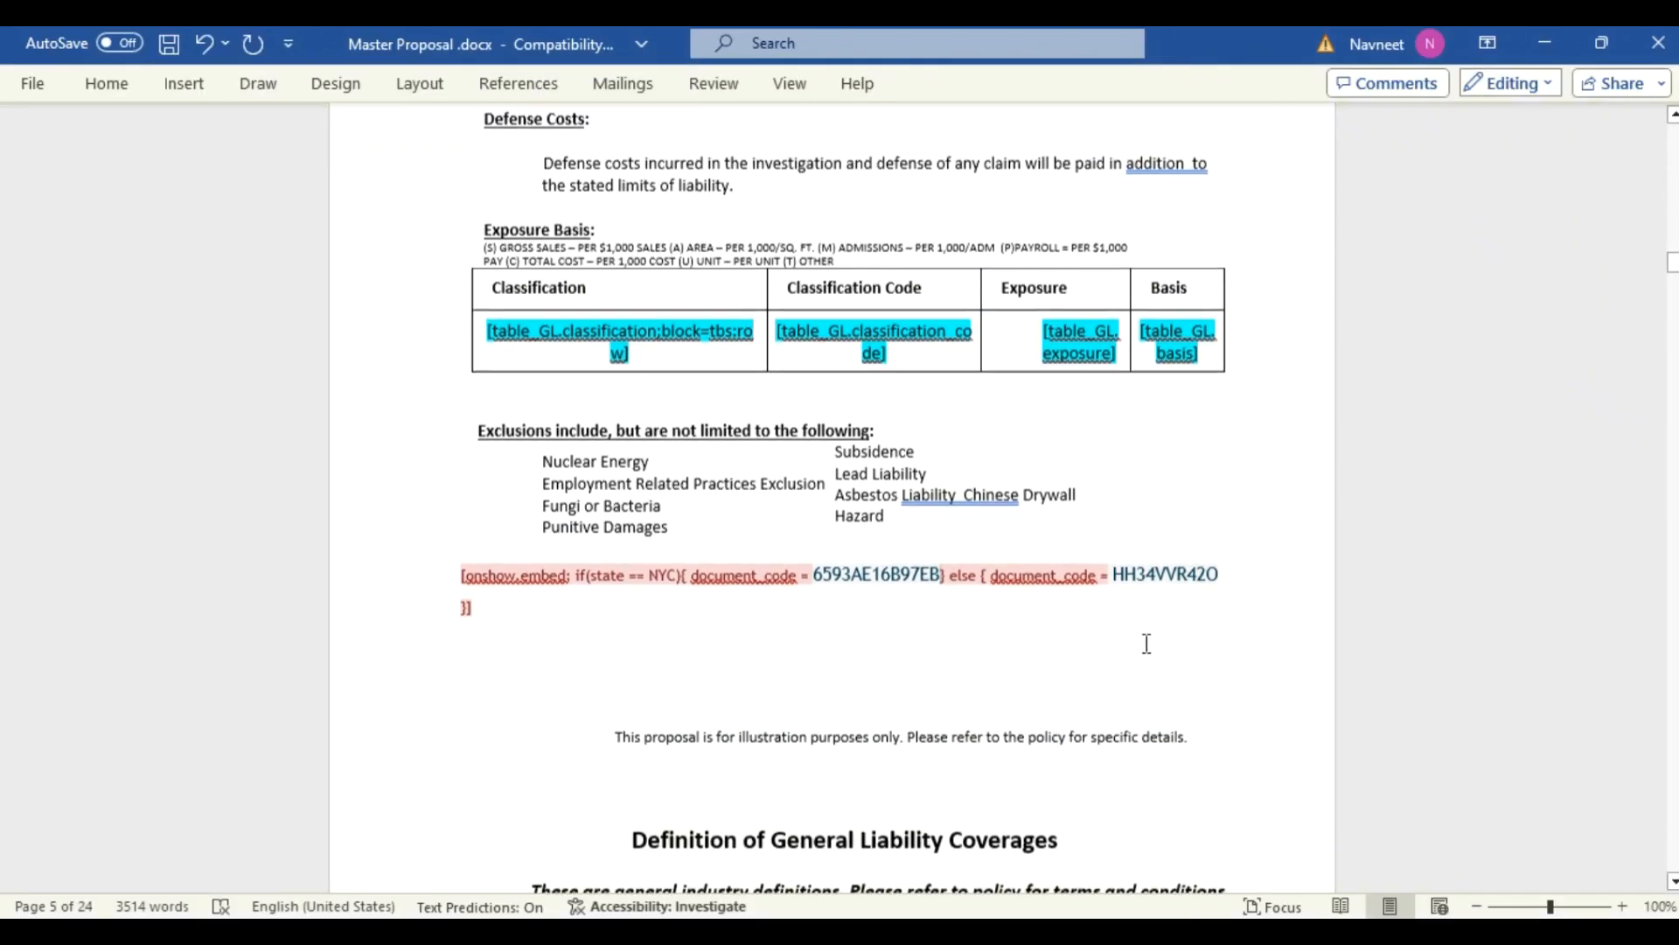
double_click(1131, 568)
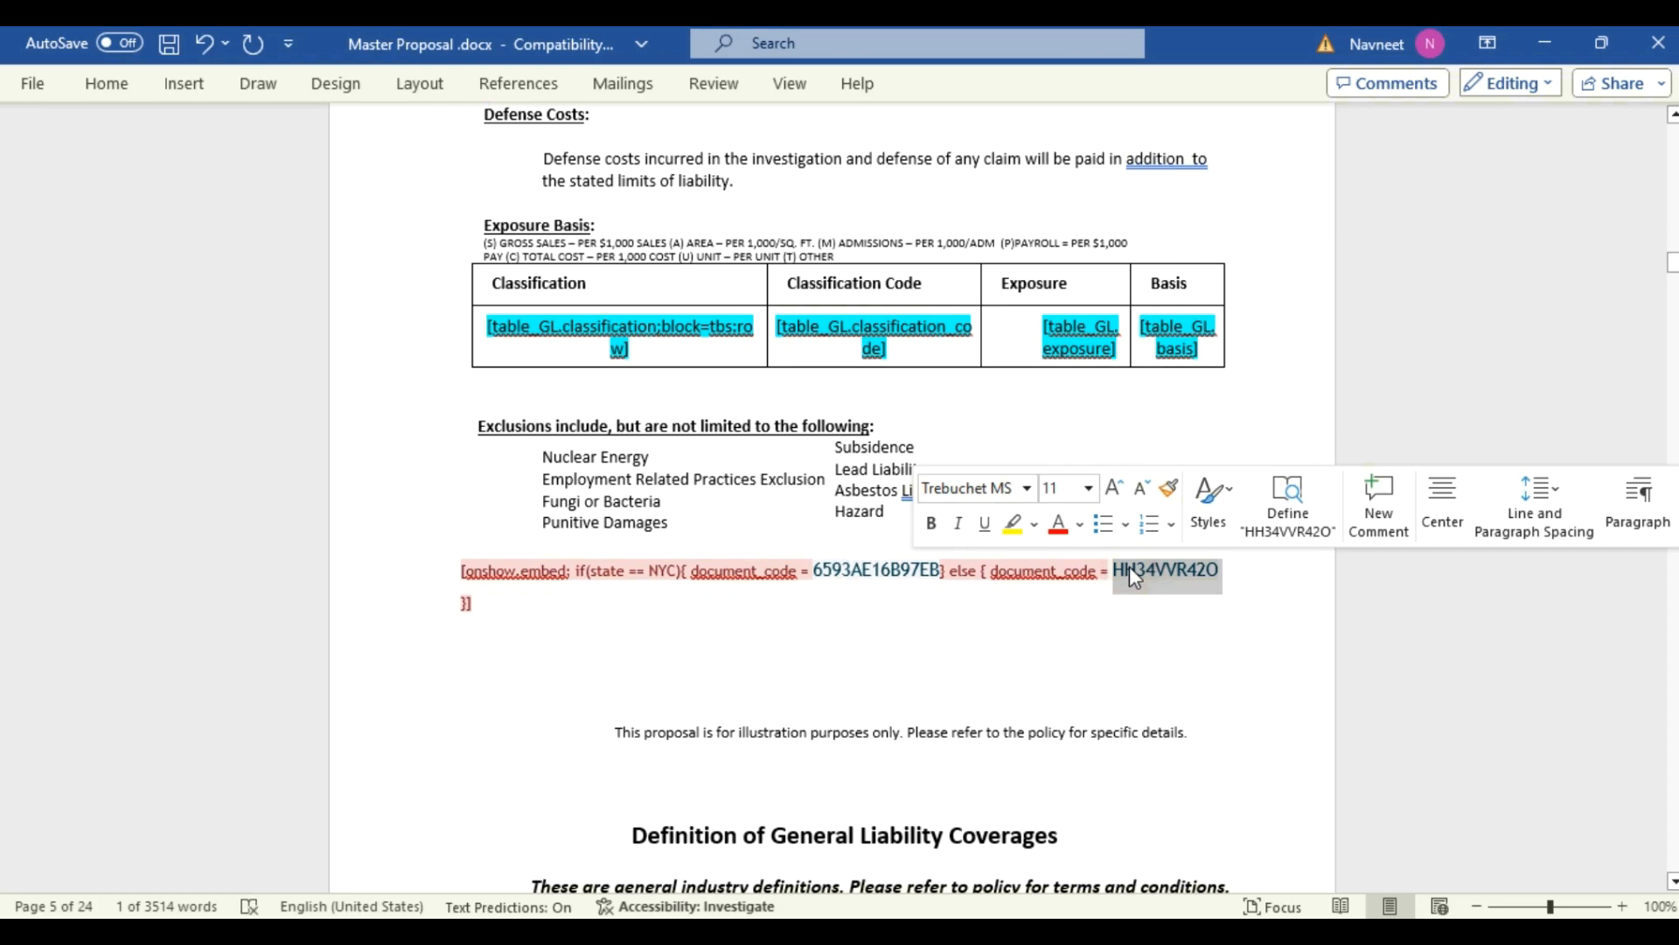
text(6593AE2CB7A6CB)
Replace the else document code in the embed condition below the index with 6593AE2CB7A6C and save the document.
scroll(1131, 566, up, 7)
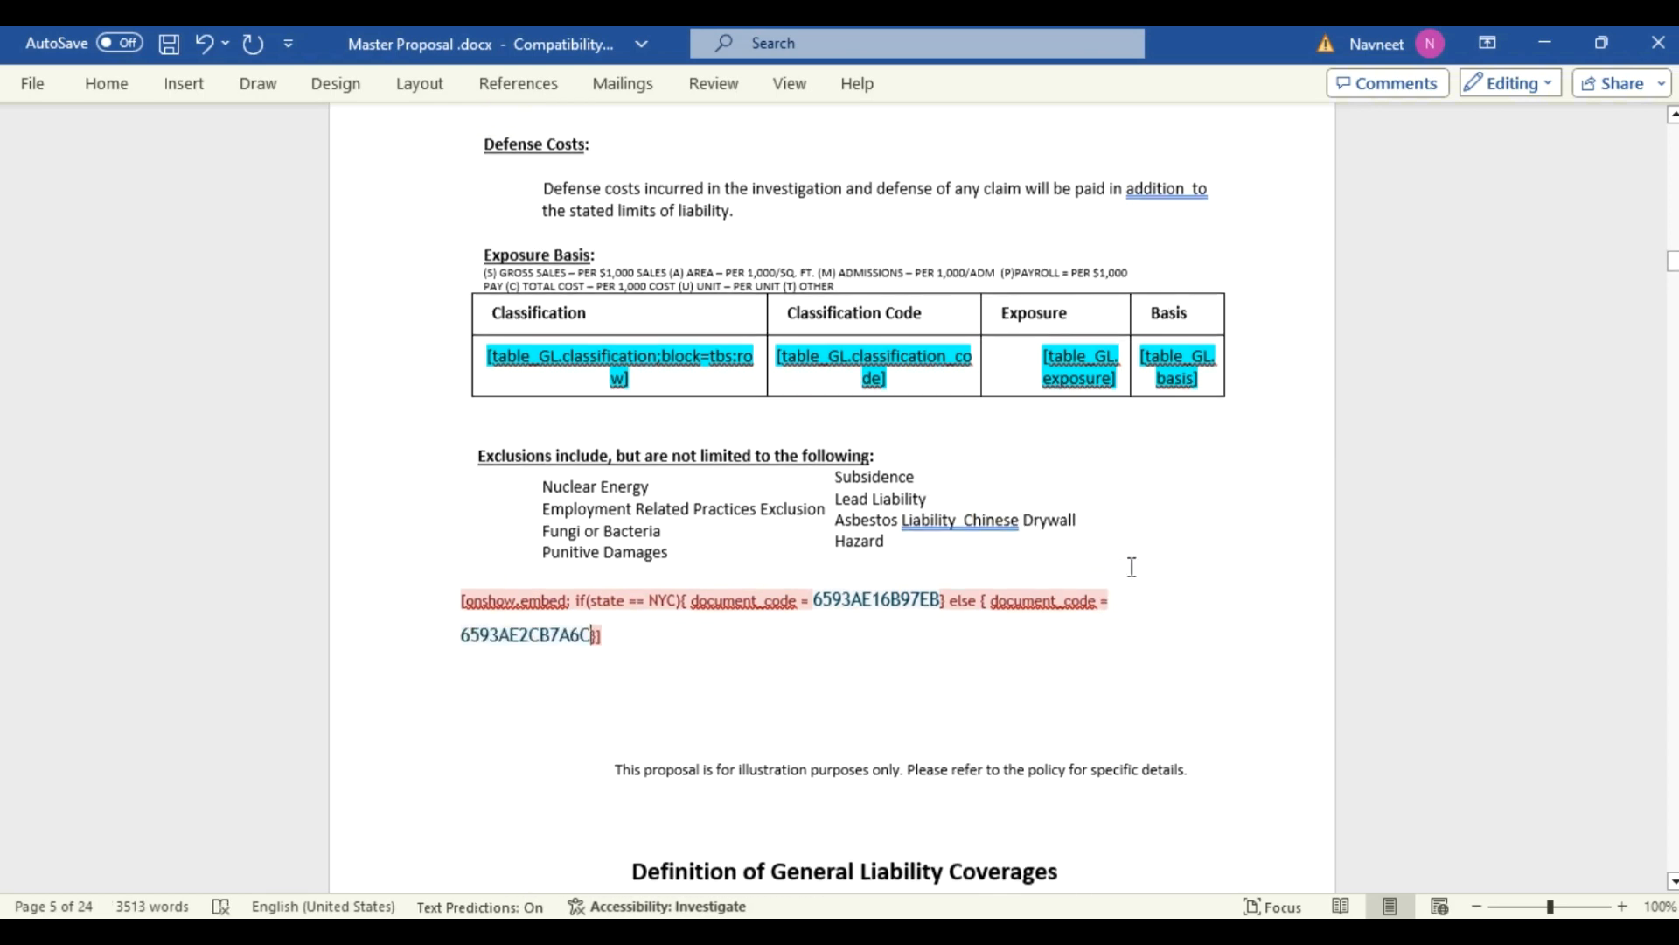
scroll(1131, 567, up, 12)
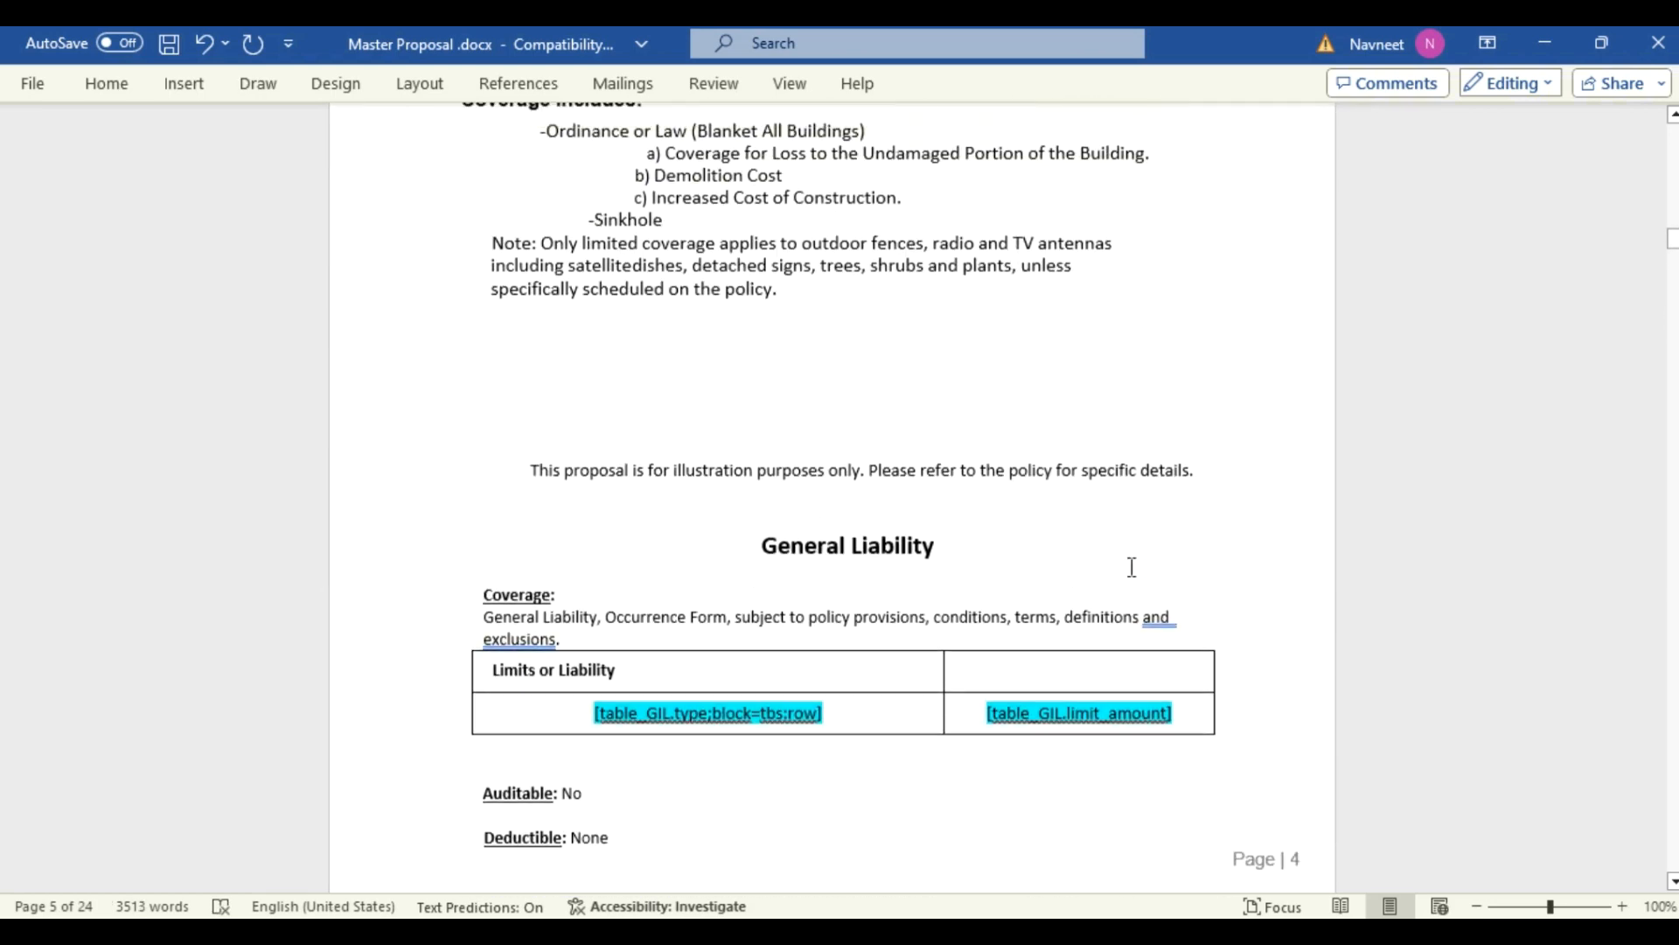
scroll(1134, 578, up, 7)
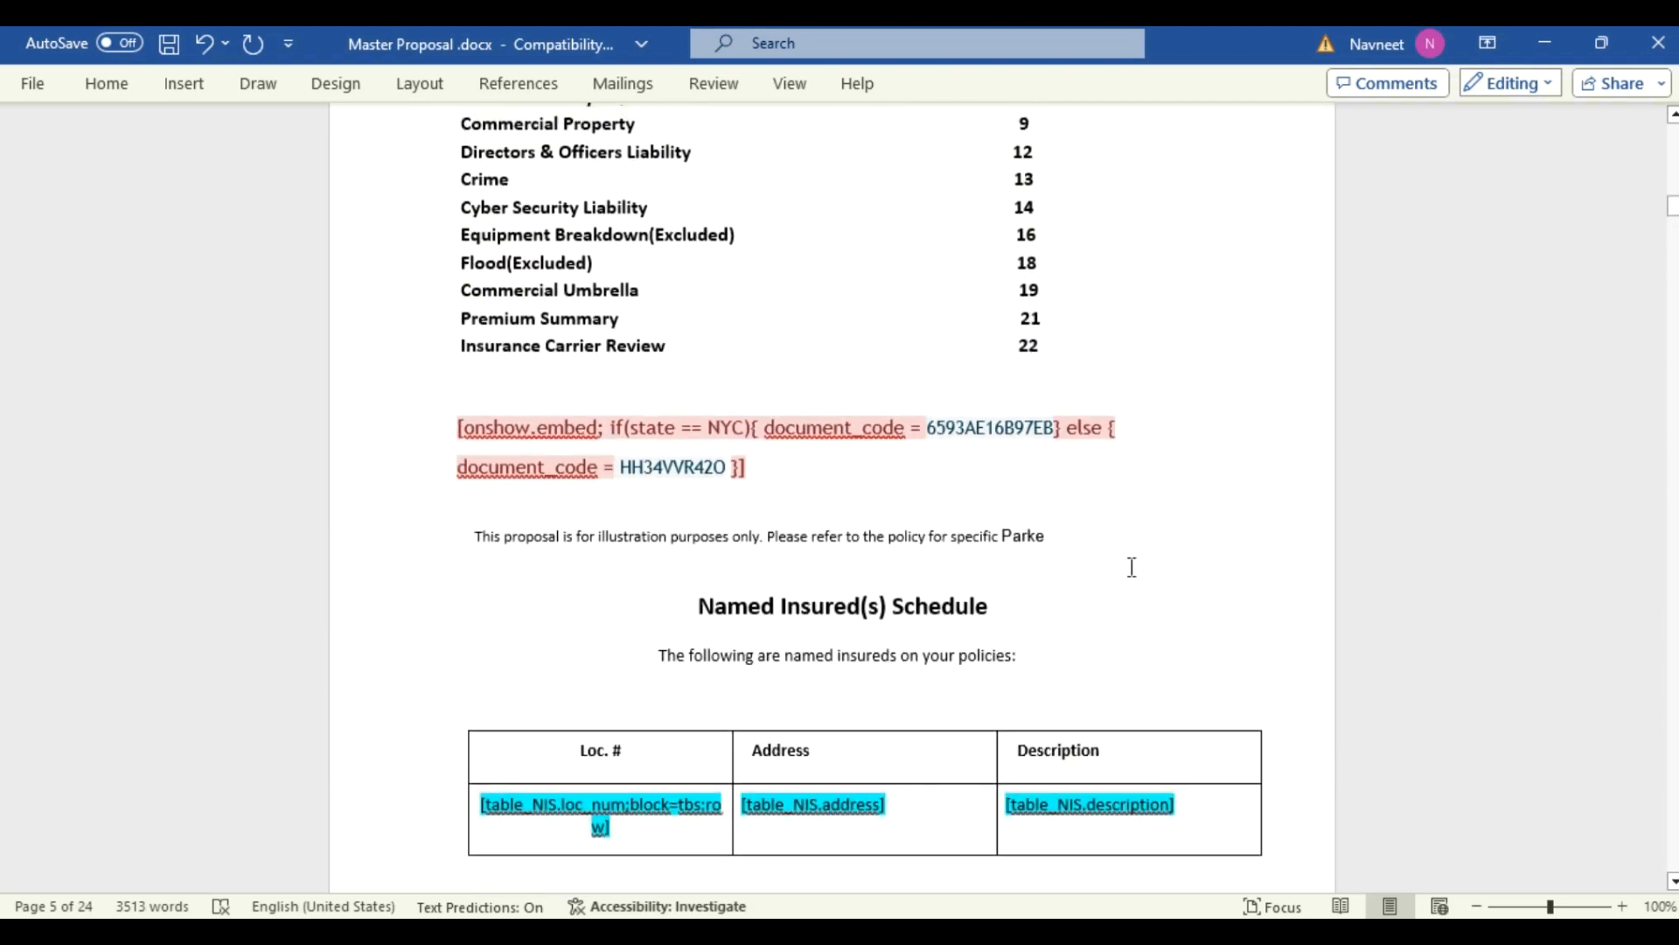
double_click(655, 469)
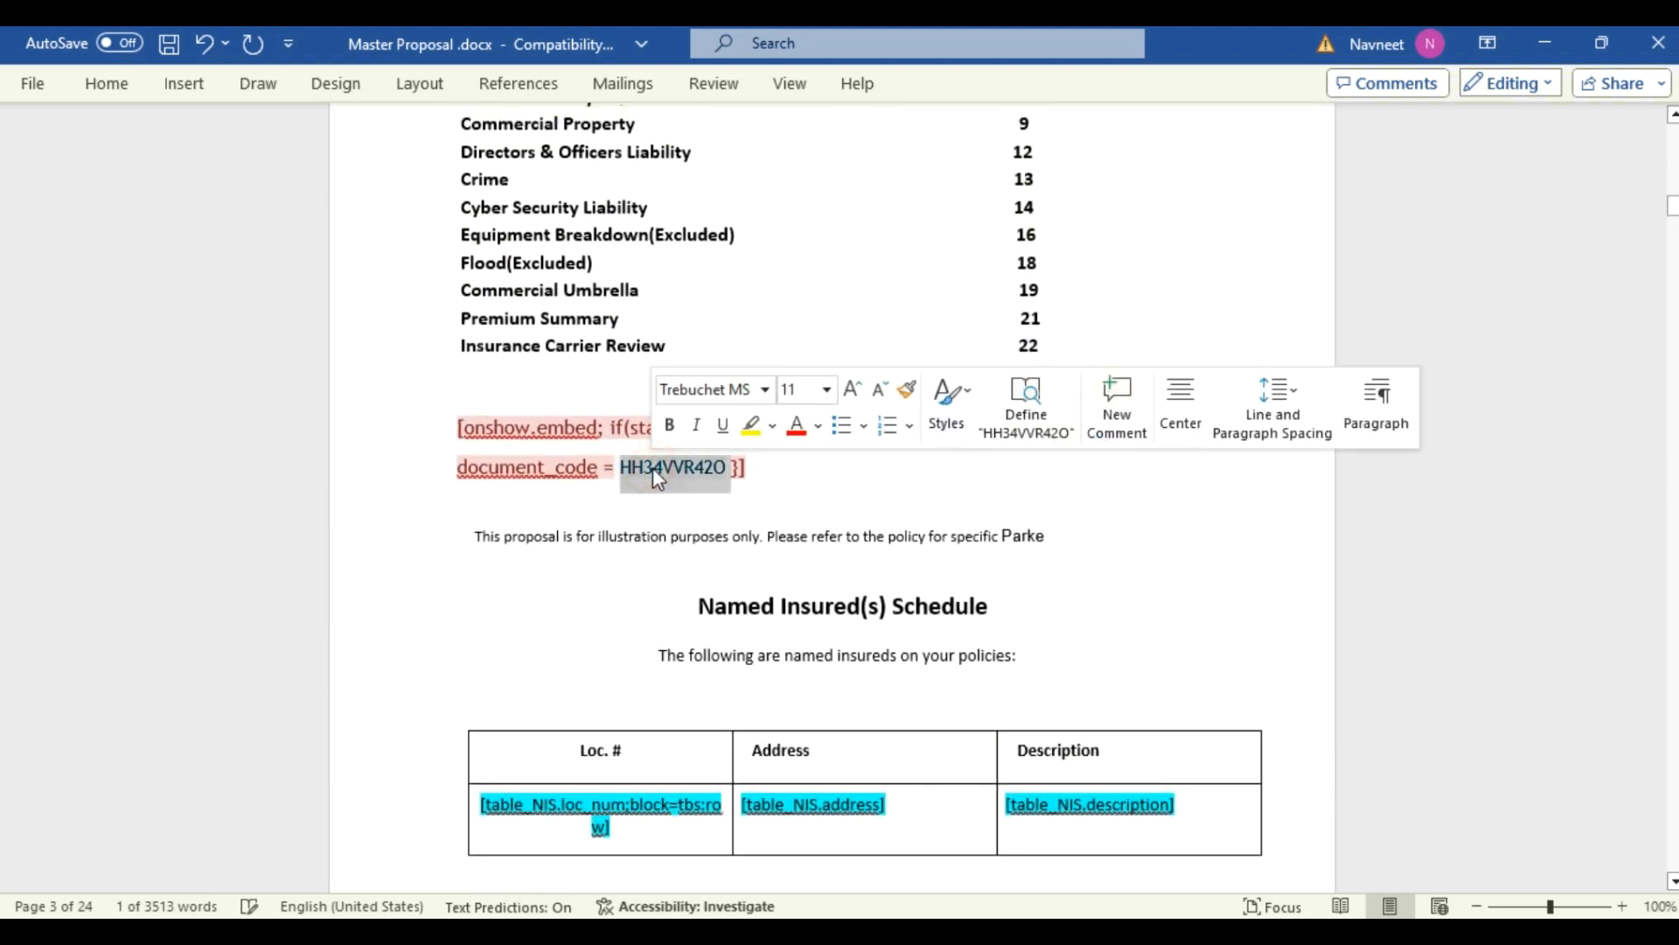
key(ctrl+v)
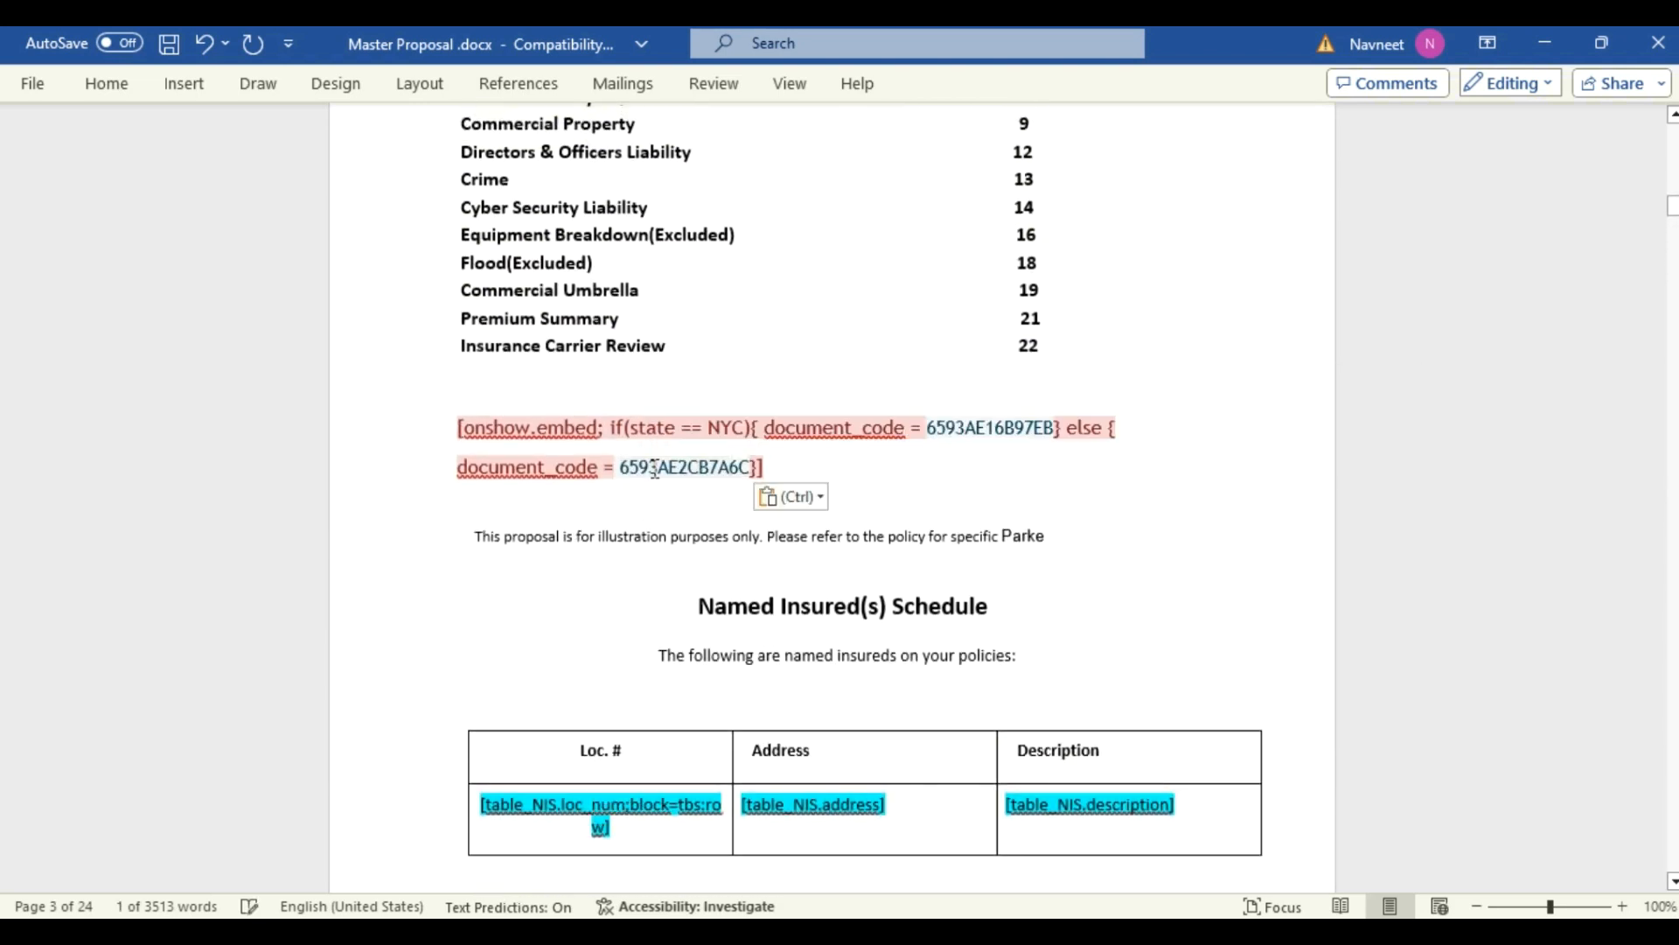
click(33, 82)
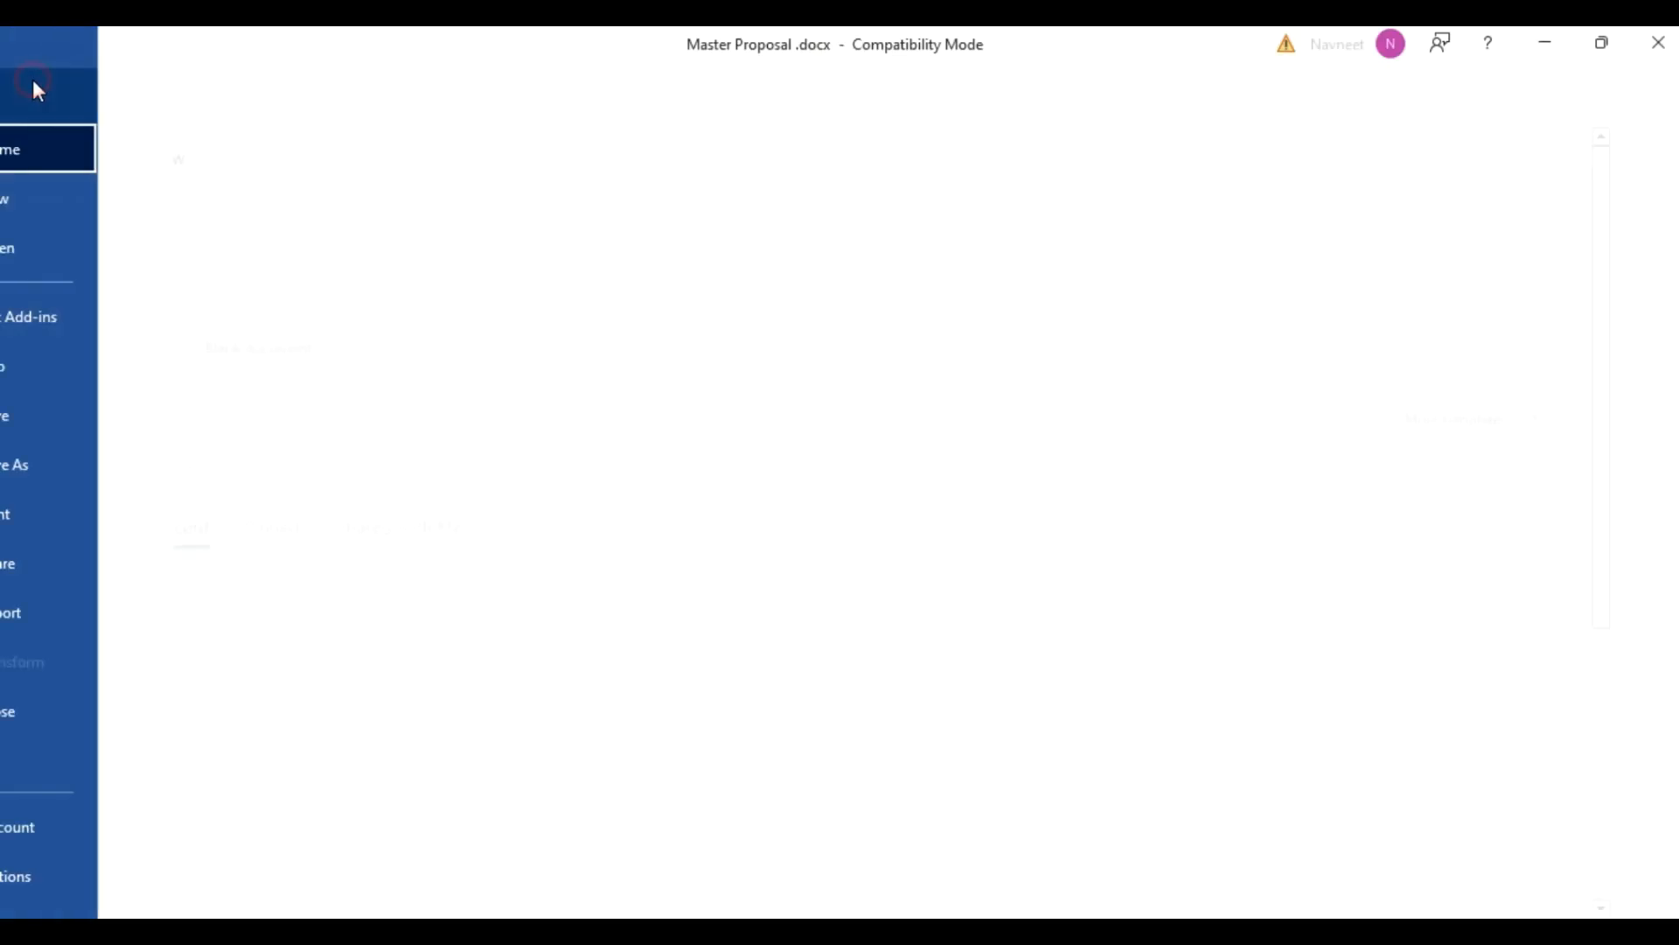
click(70, 411)
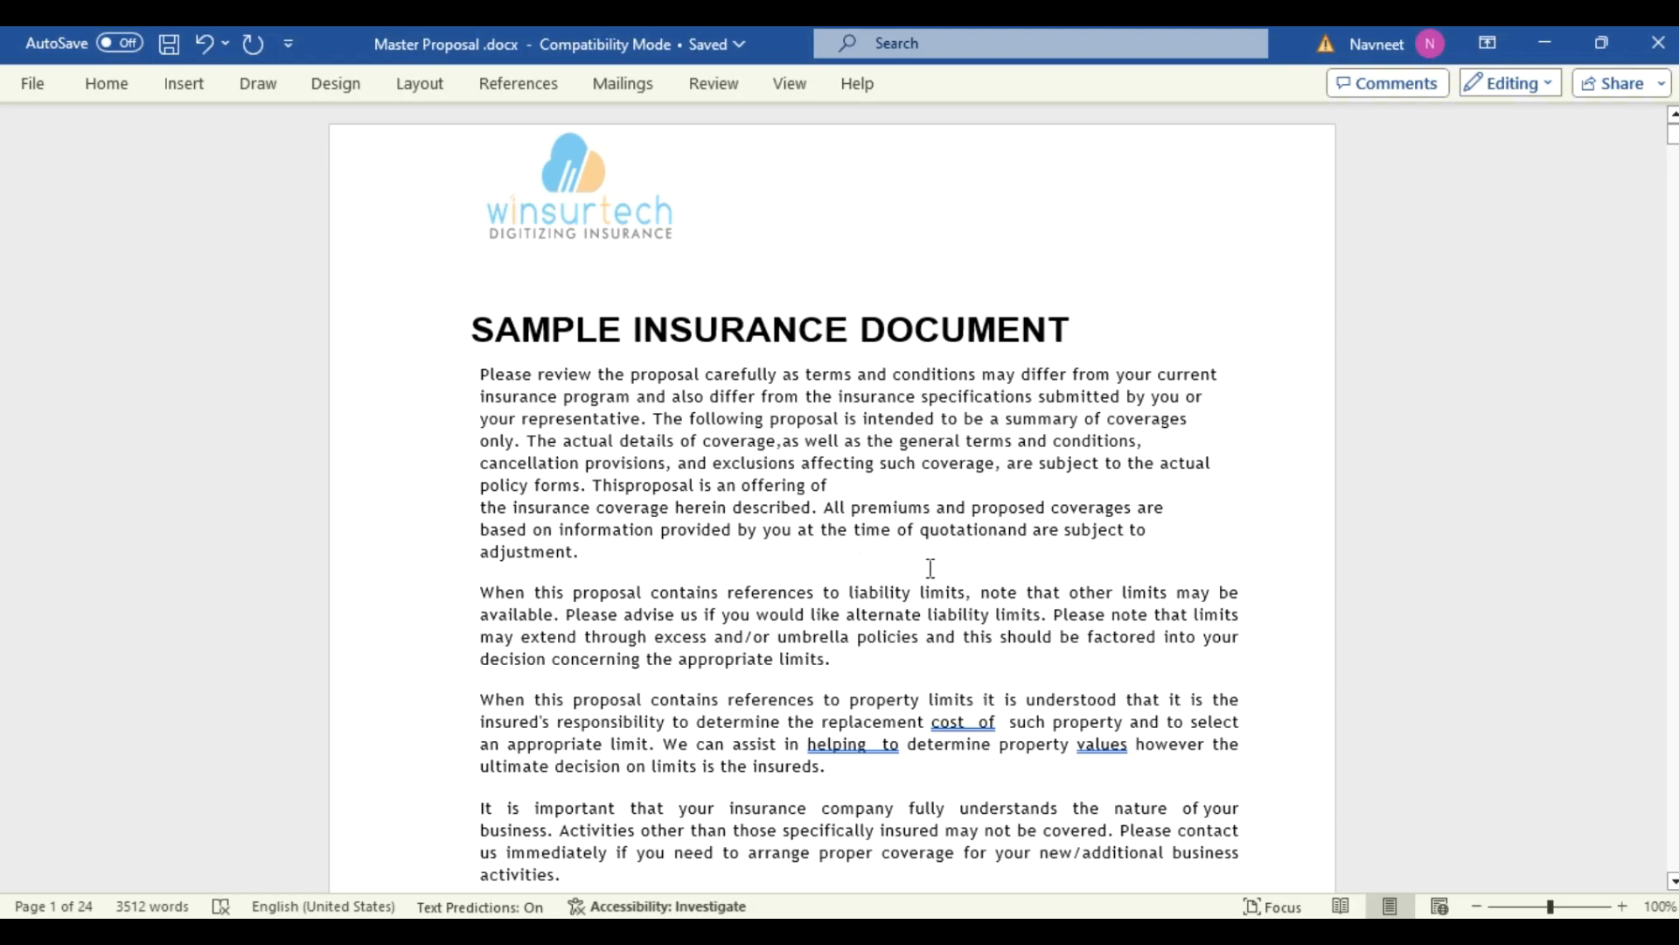
Switch to ESign Online, start creating a template and choose Master Proposal .docx as its source file.
key(alt+Tab)
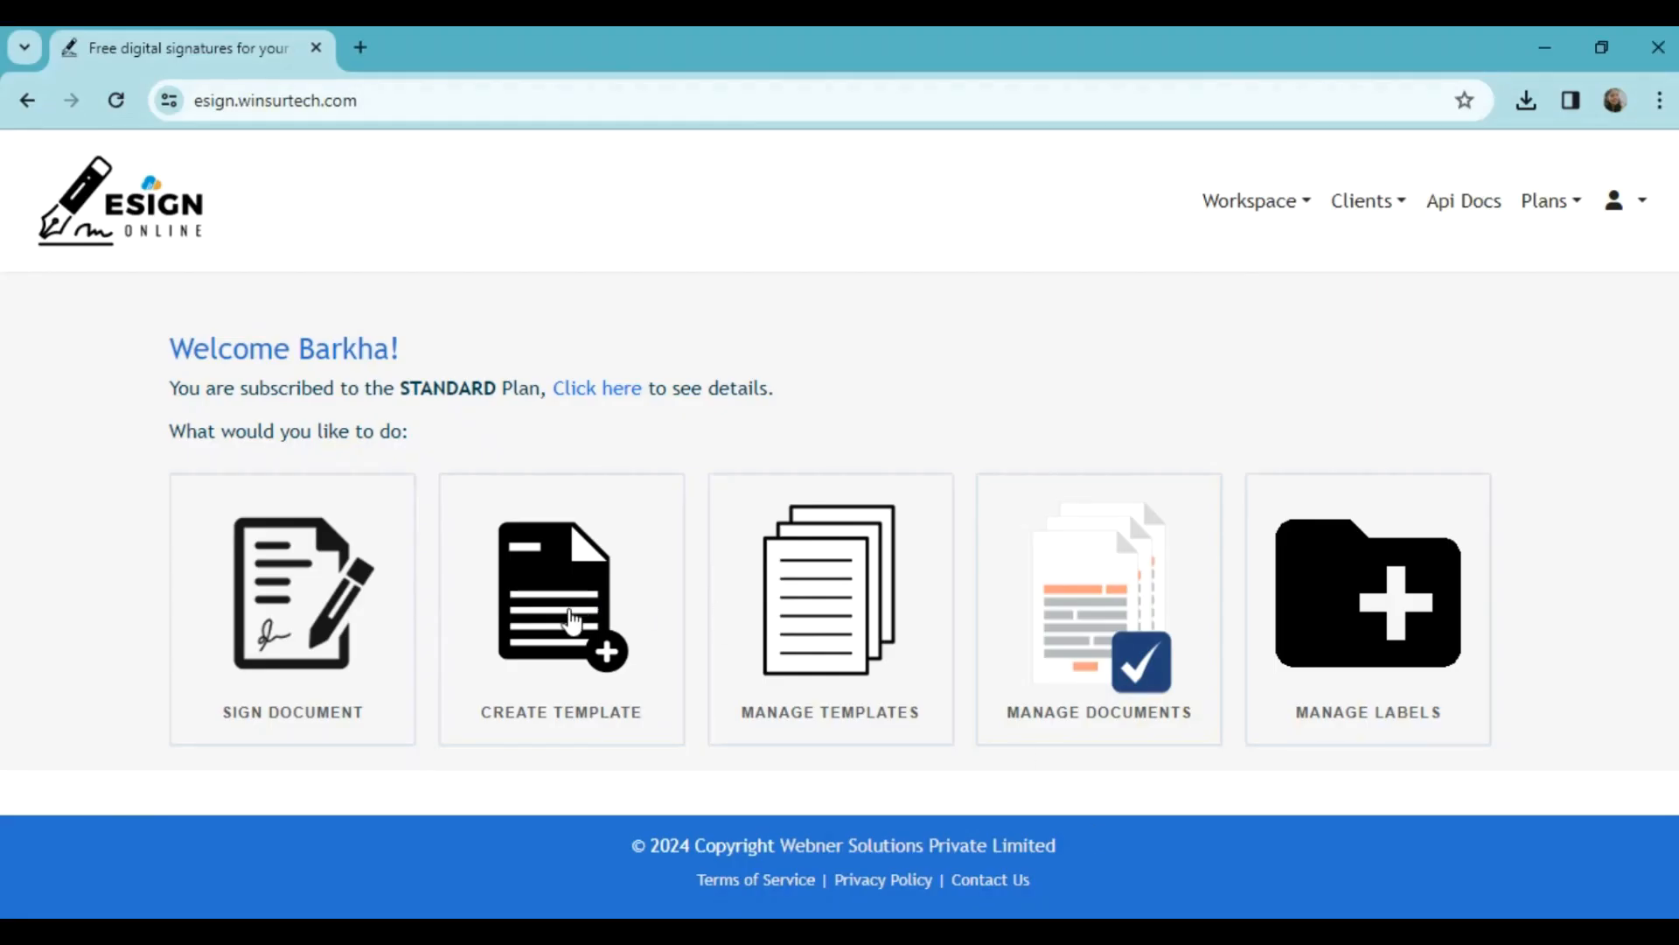
click(573, 621)
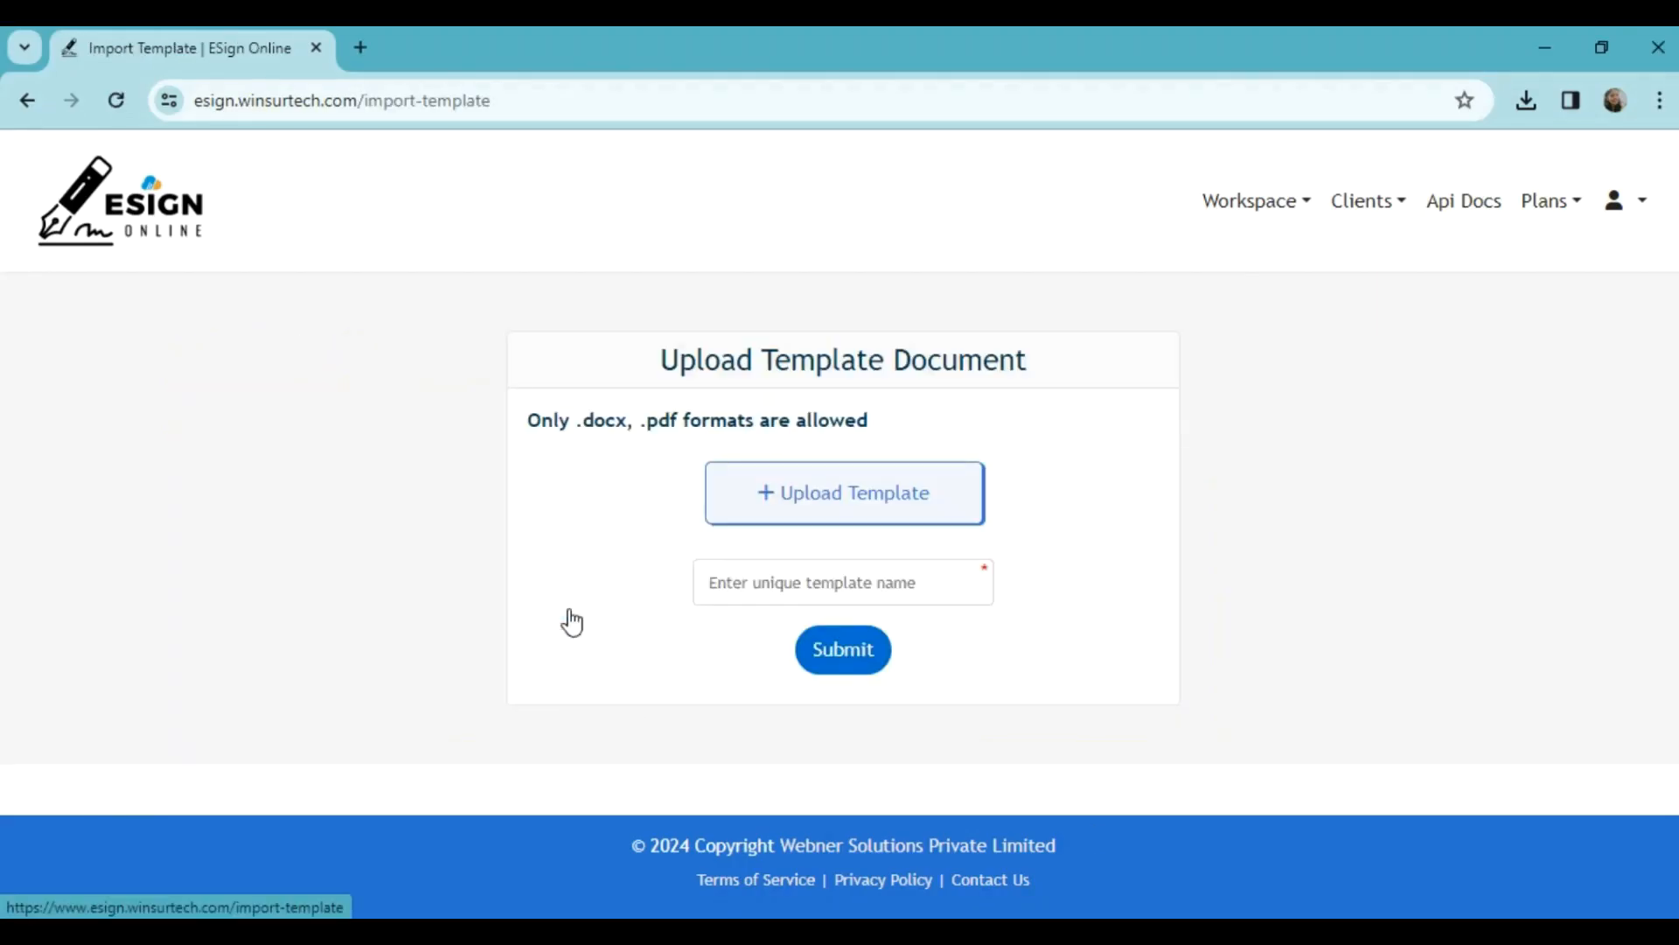
click(820, 523)
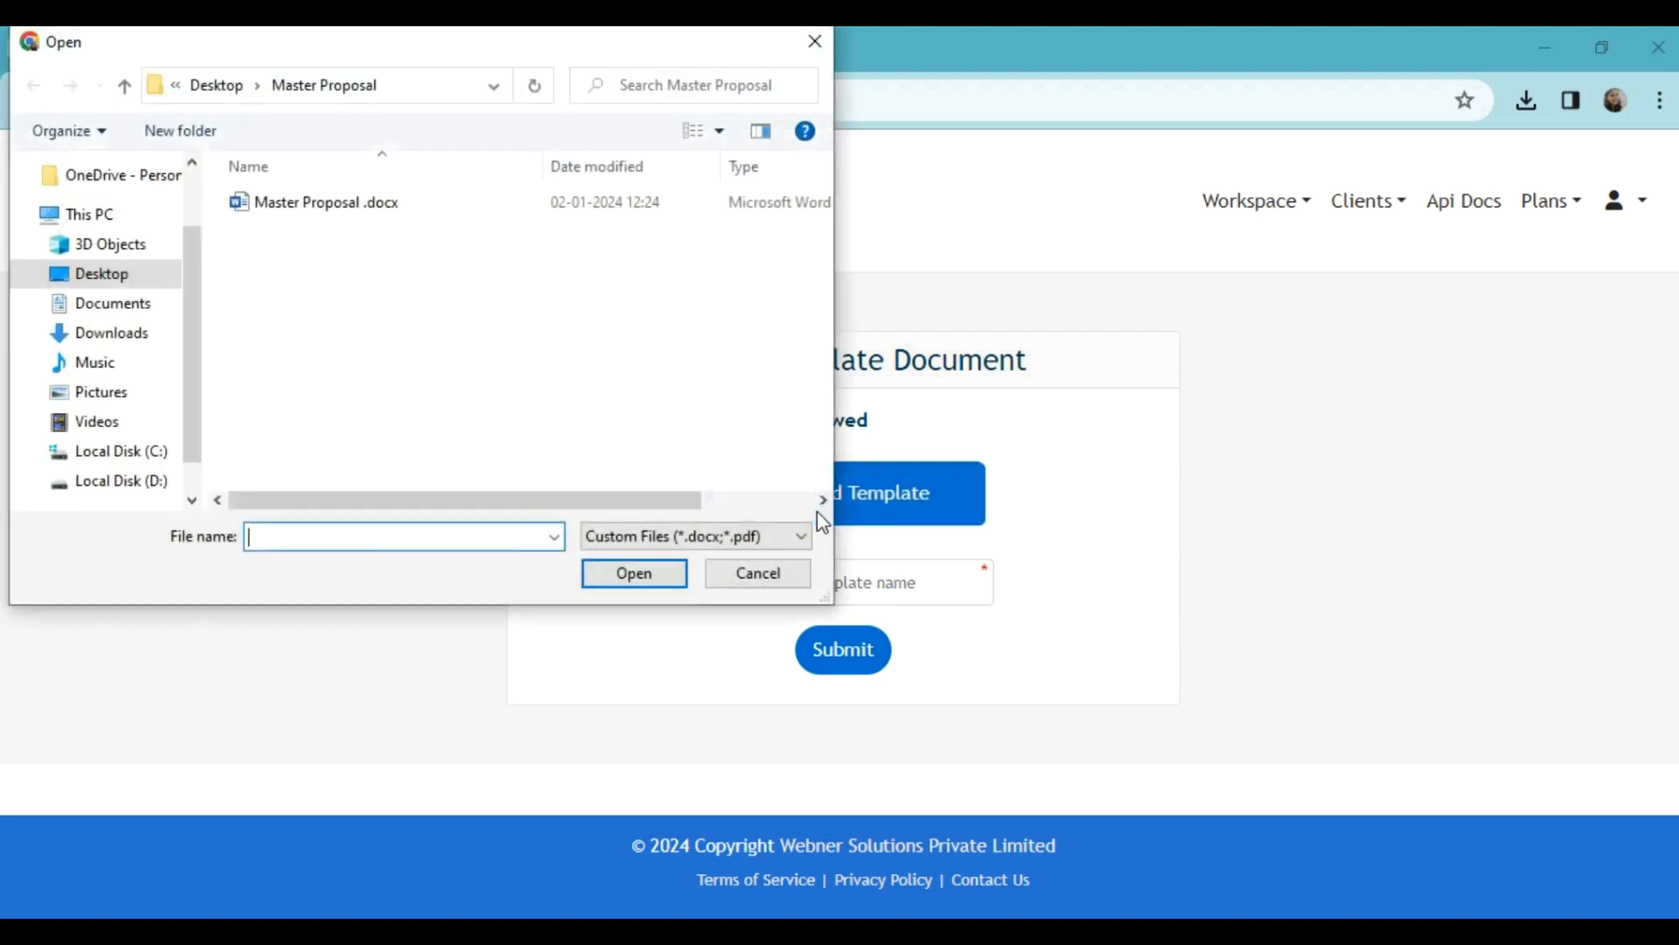
click(347, 204)
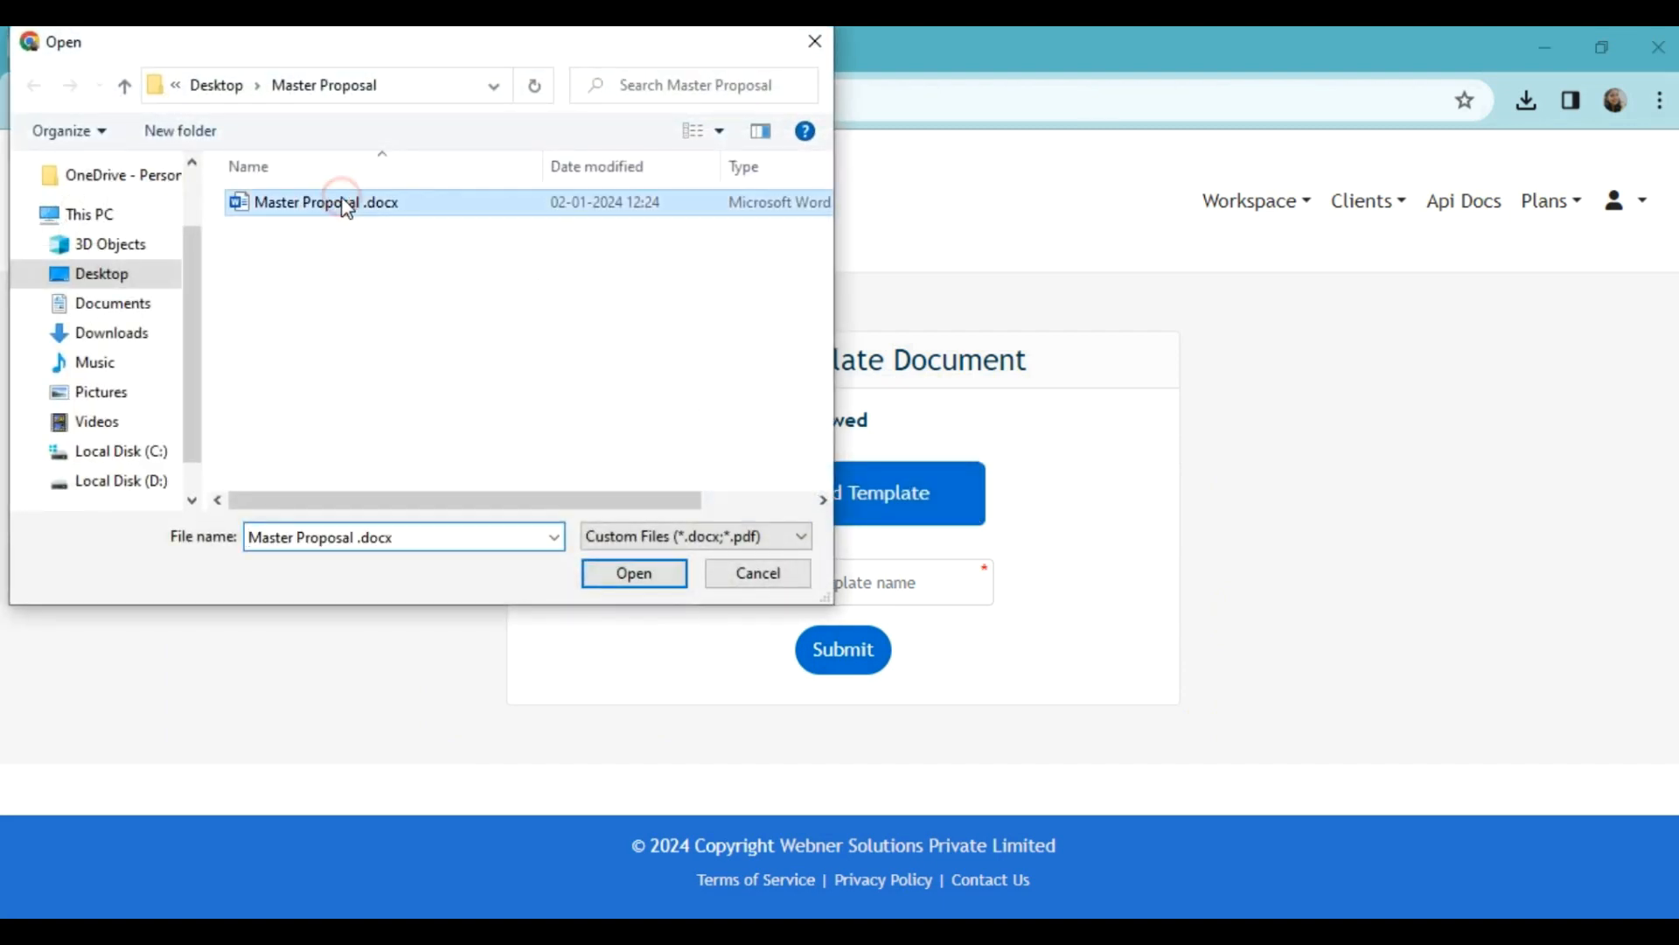
click(635, 572)
Name the template Master Proposal and submit it.
click(797, 605)
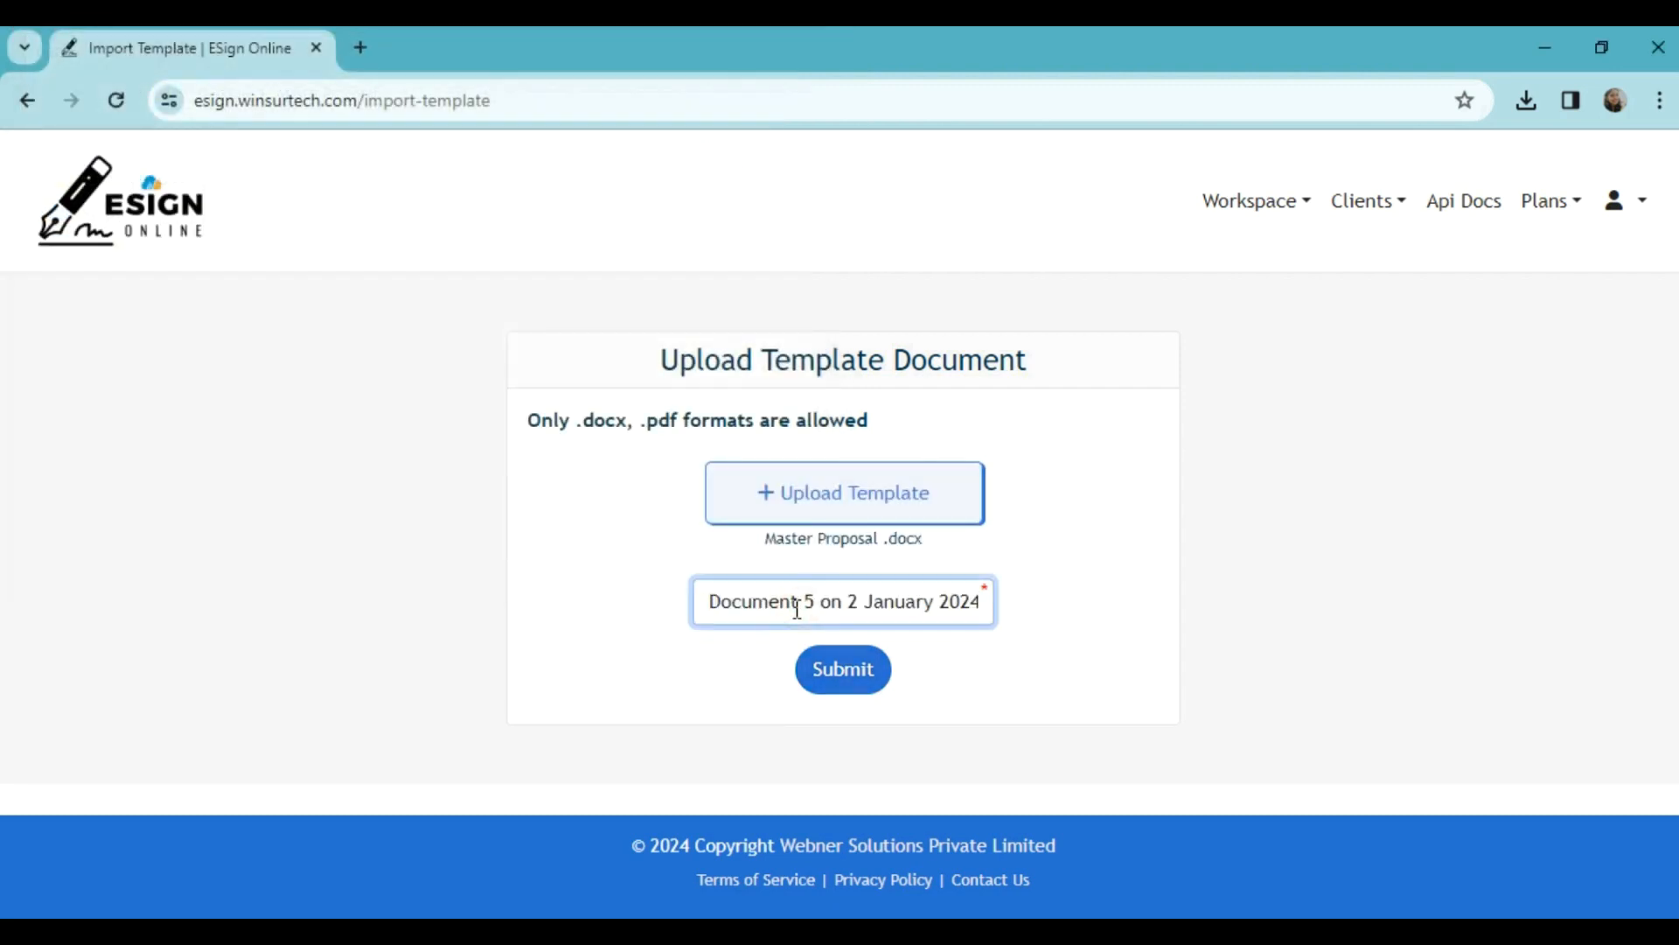
triple_click(797, 605)
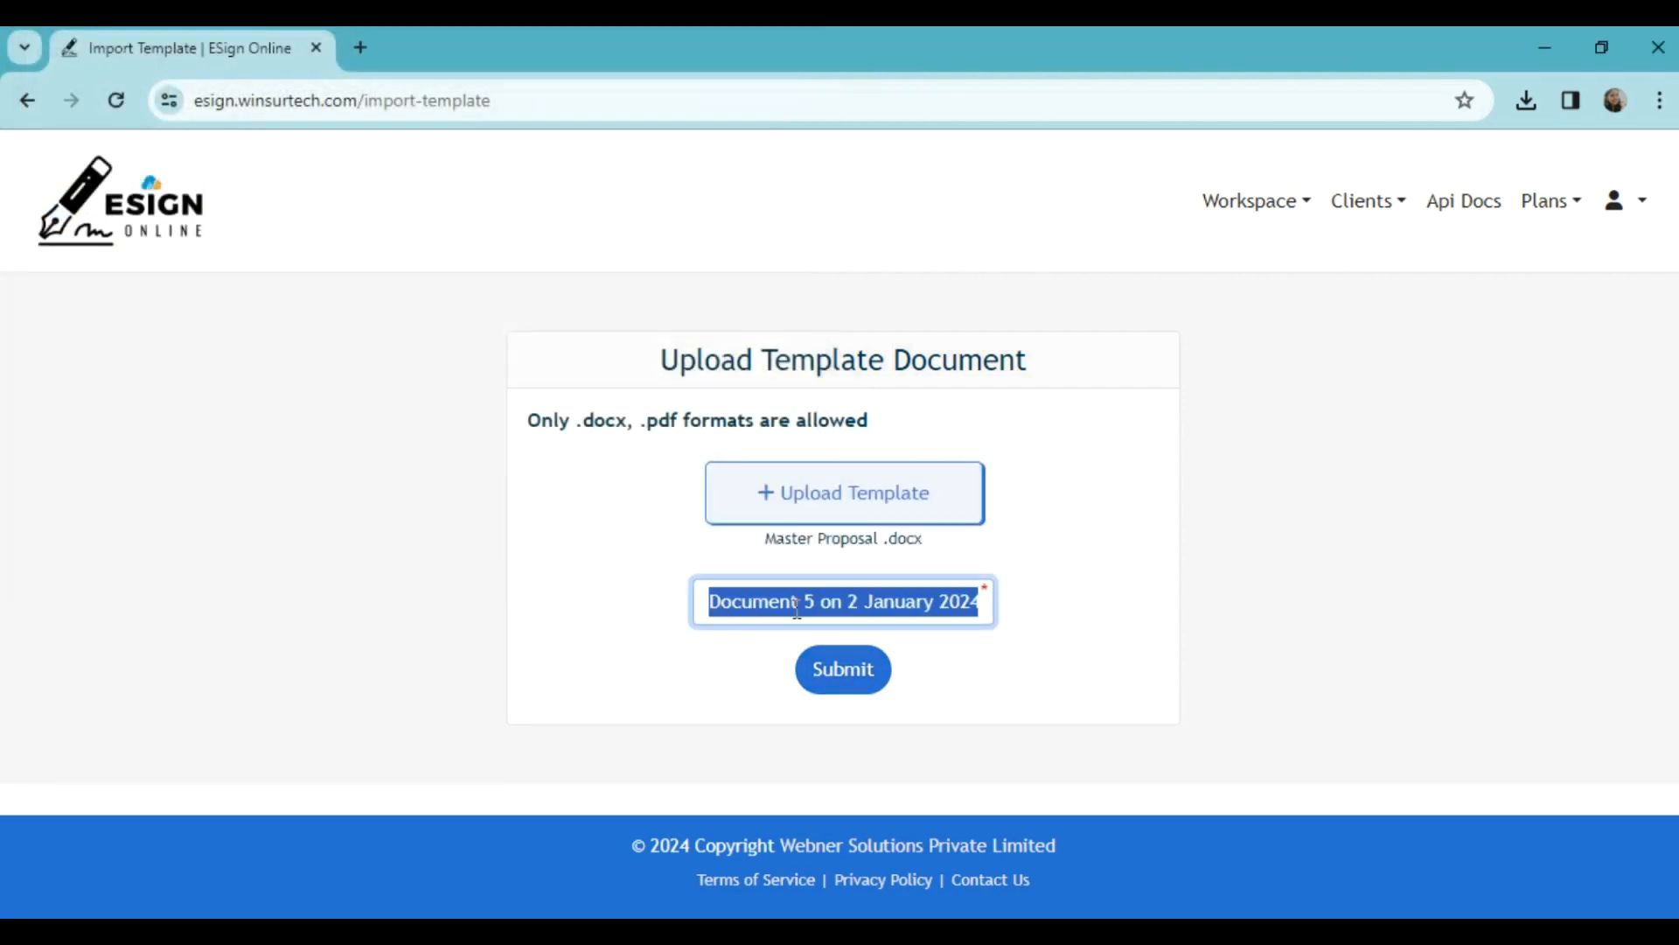
key(BackSpace)
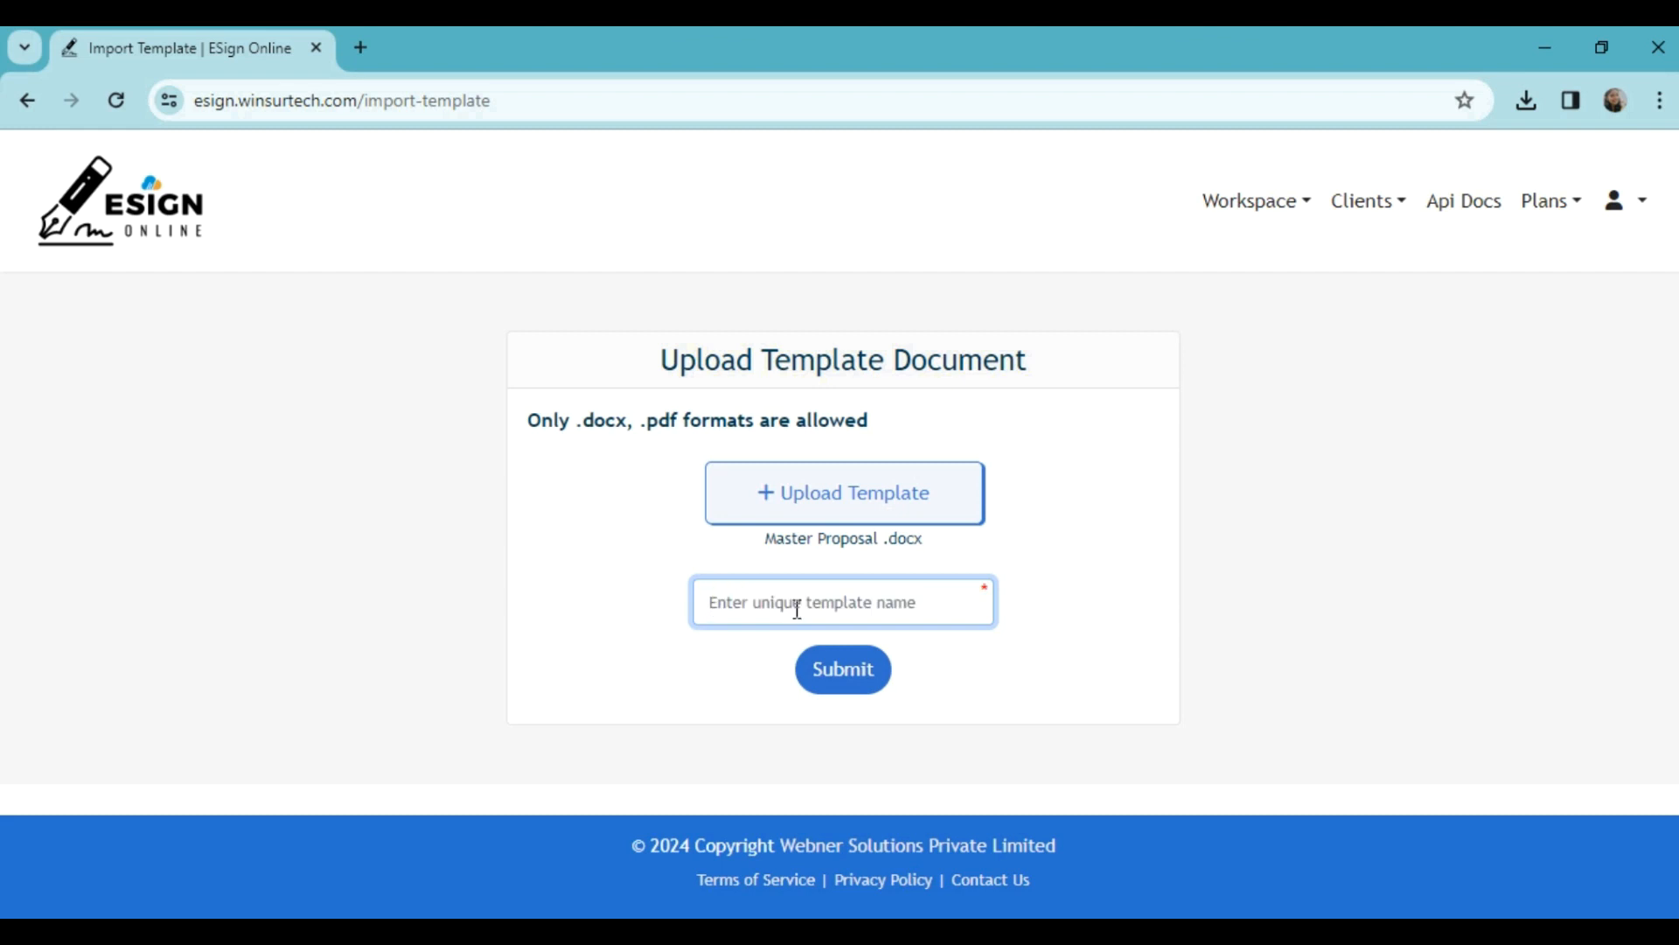
text(Master Props)
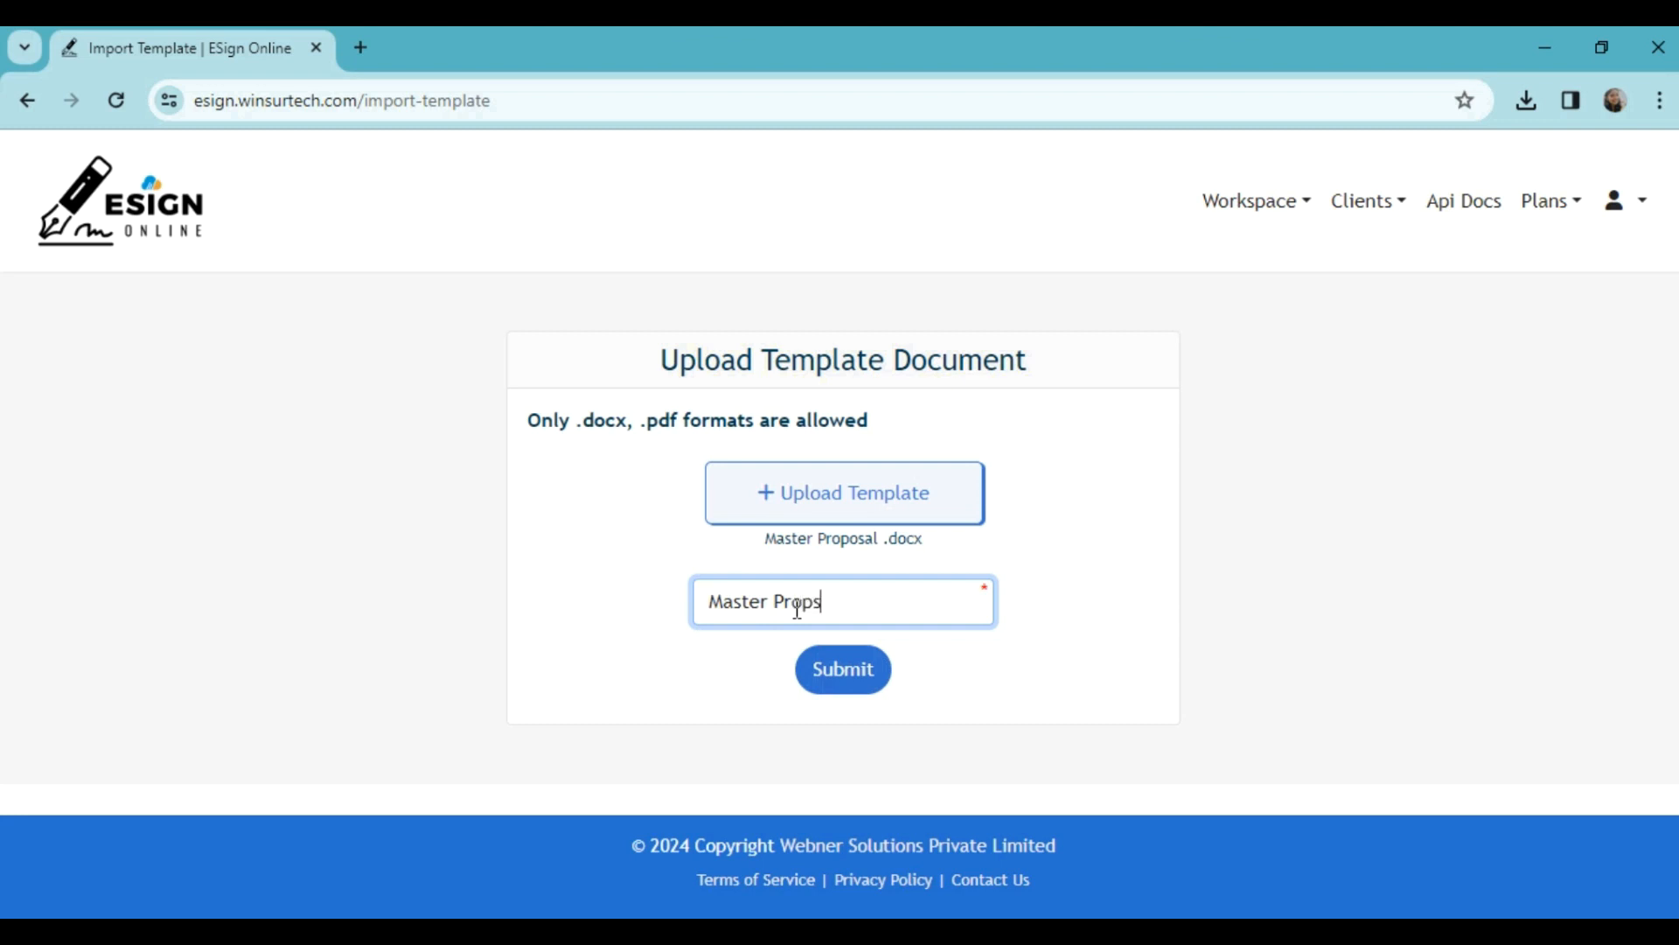
text(a)
text(osa)
click(838, 676)
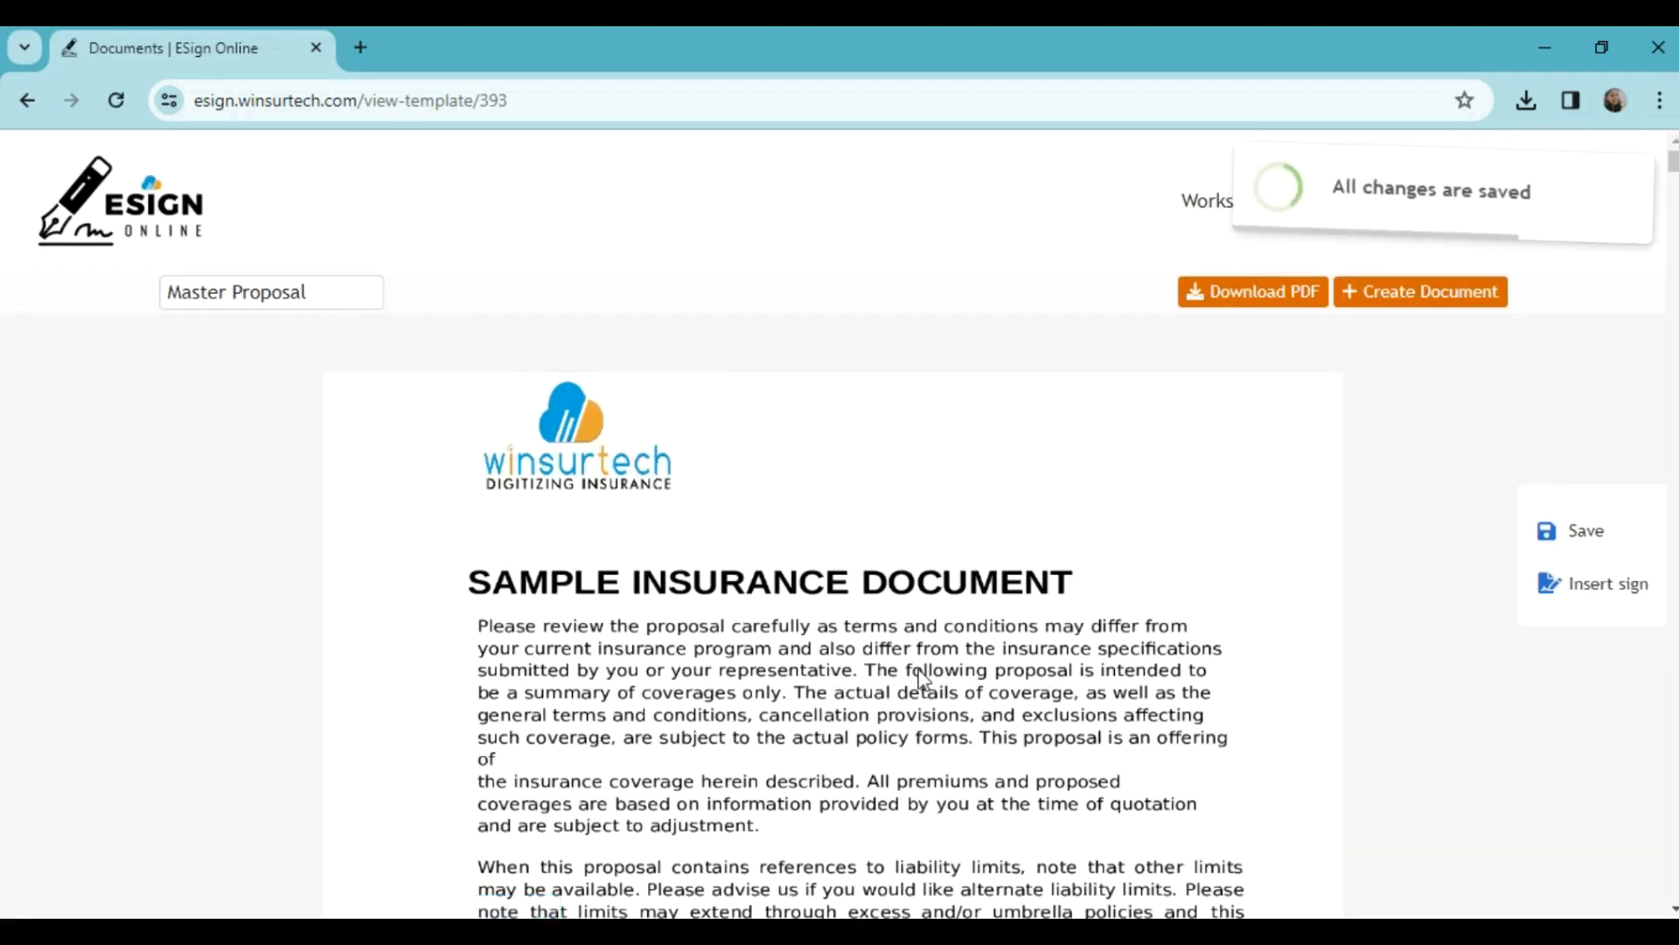
Look over the first page of the Master Proposal template and create a document from it.
scroll(943, 609, down, 3)
scroll(943, 610, down, 9)
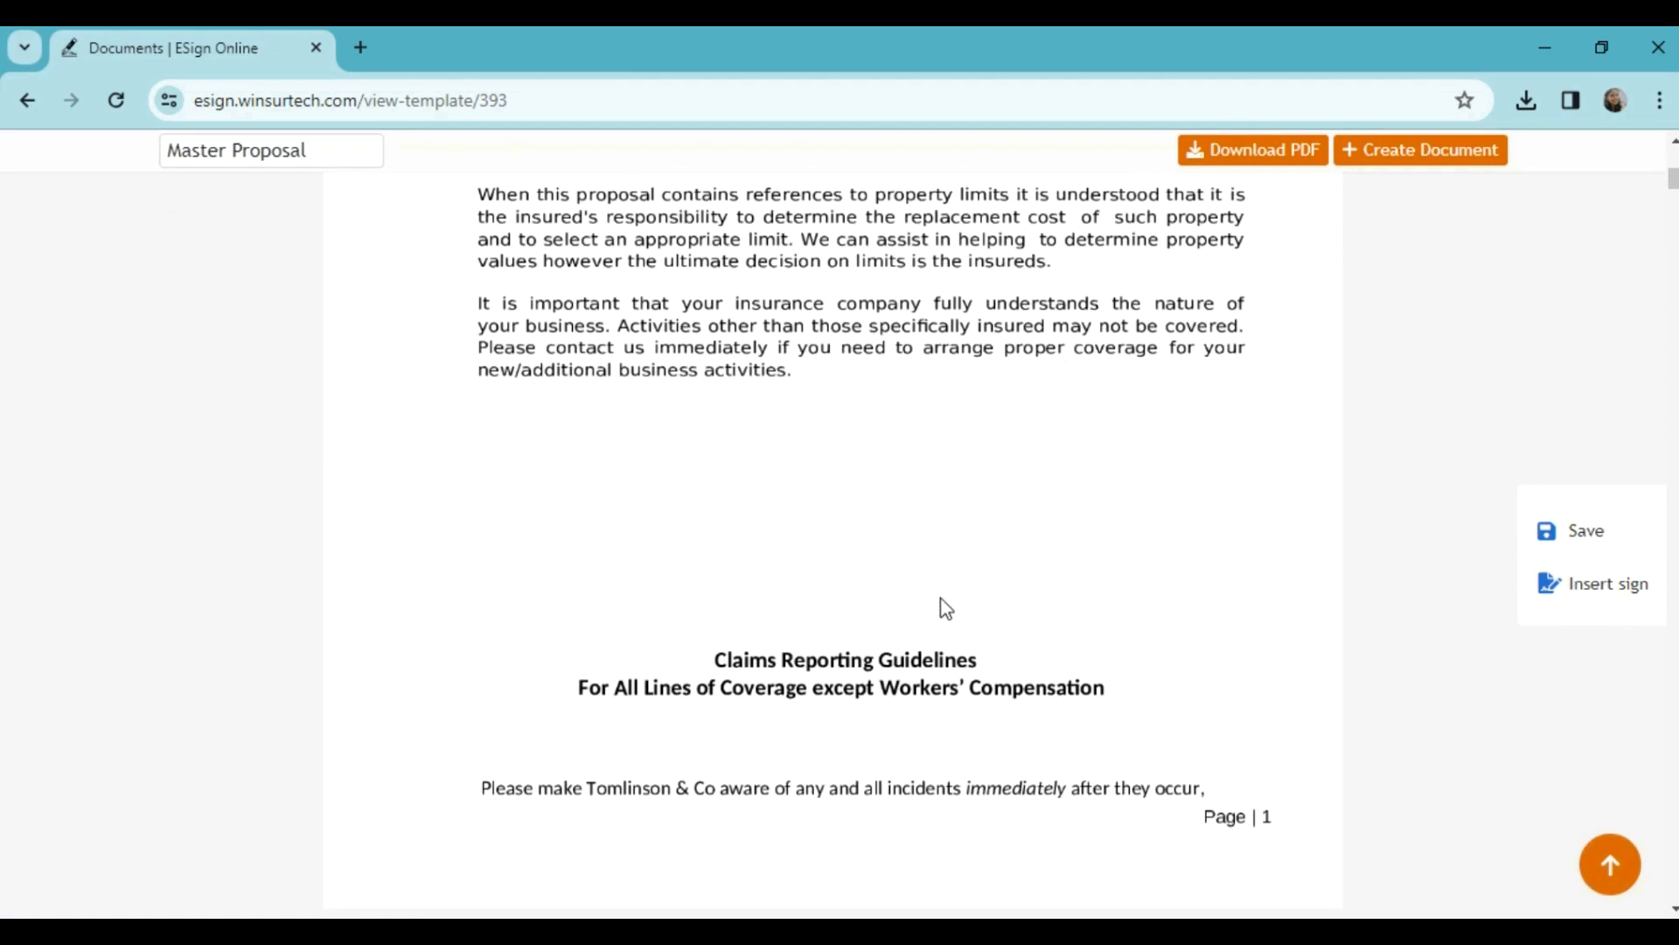
scroll(943, 609, up, 12)
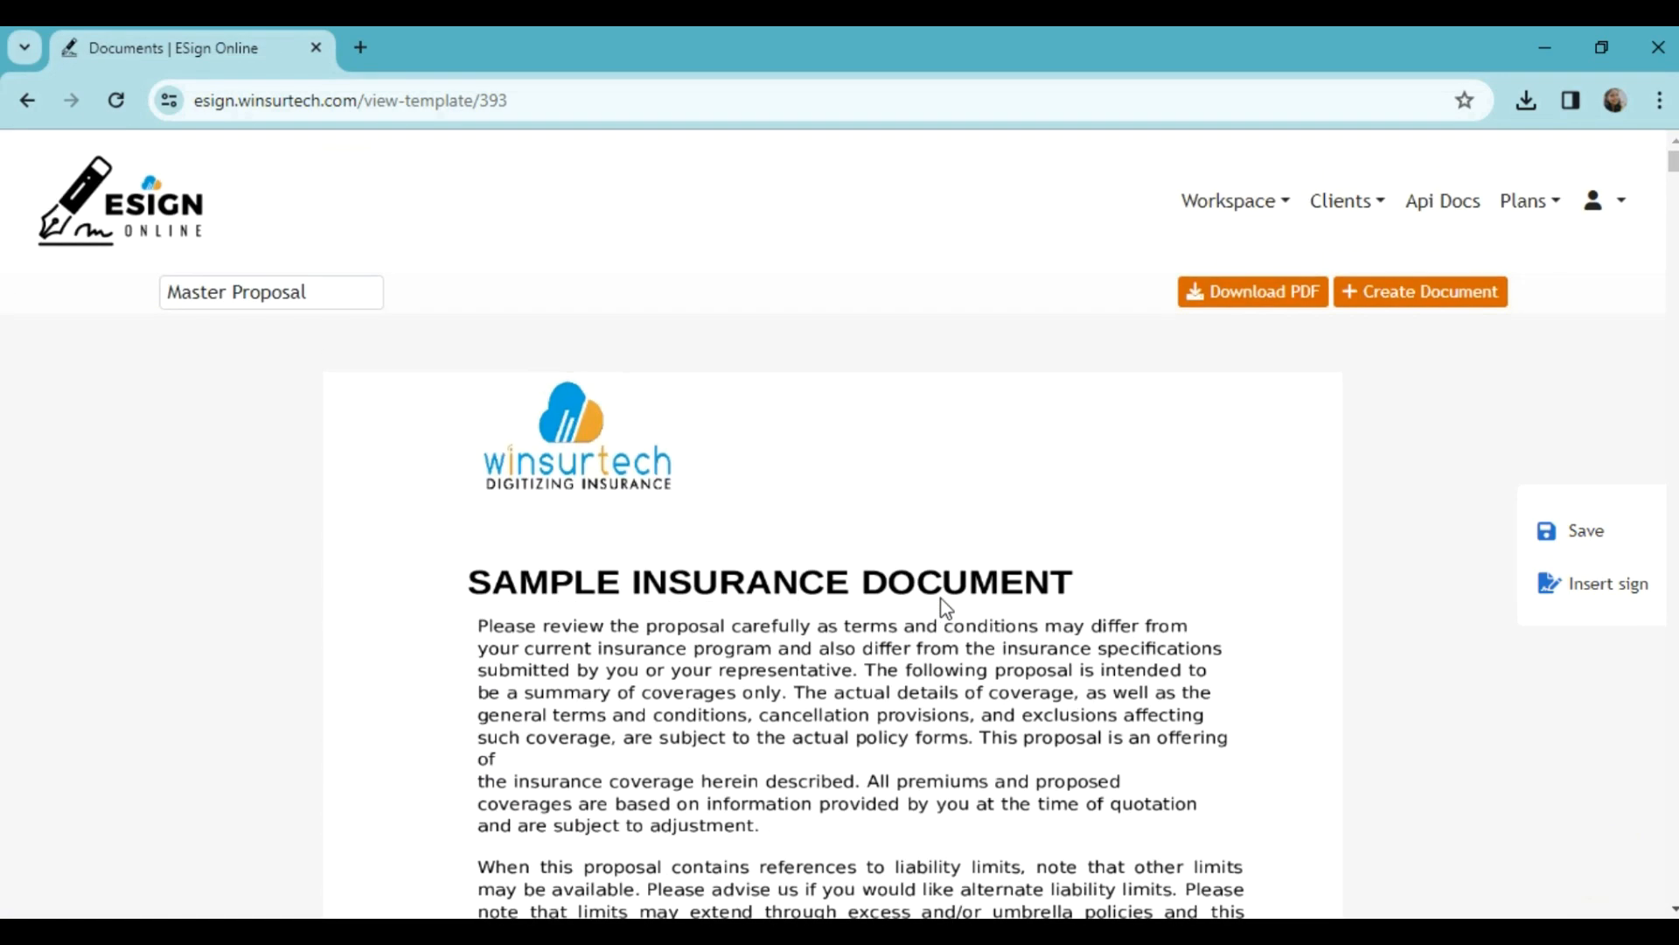
click(1421, 298)
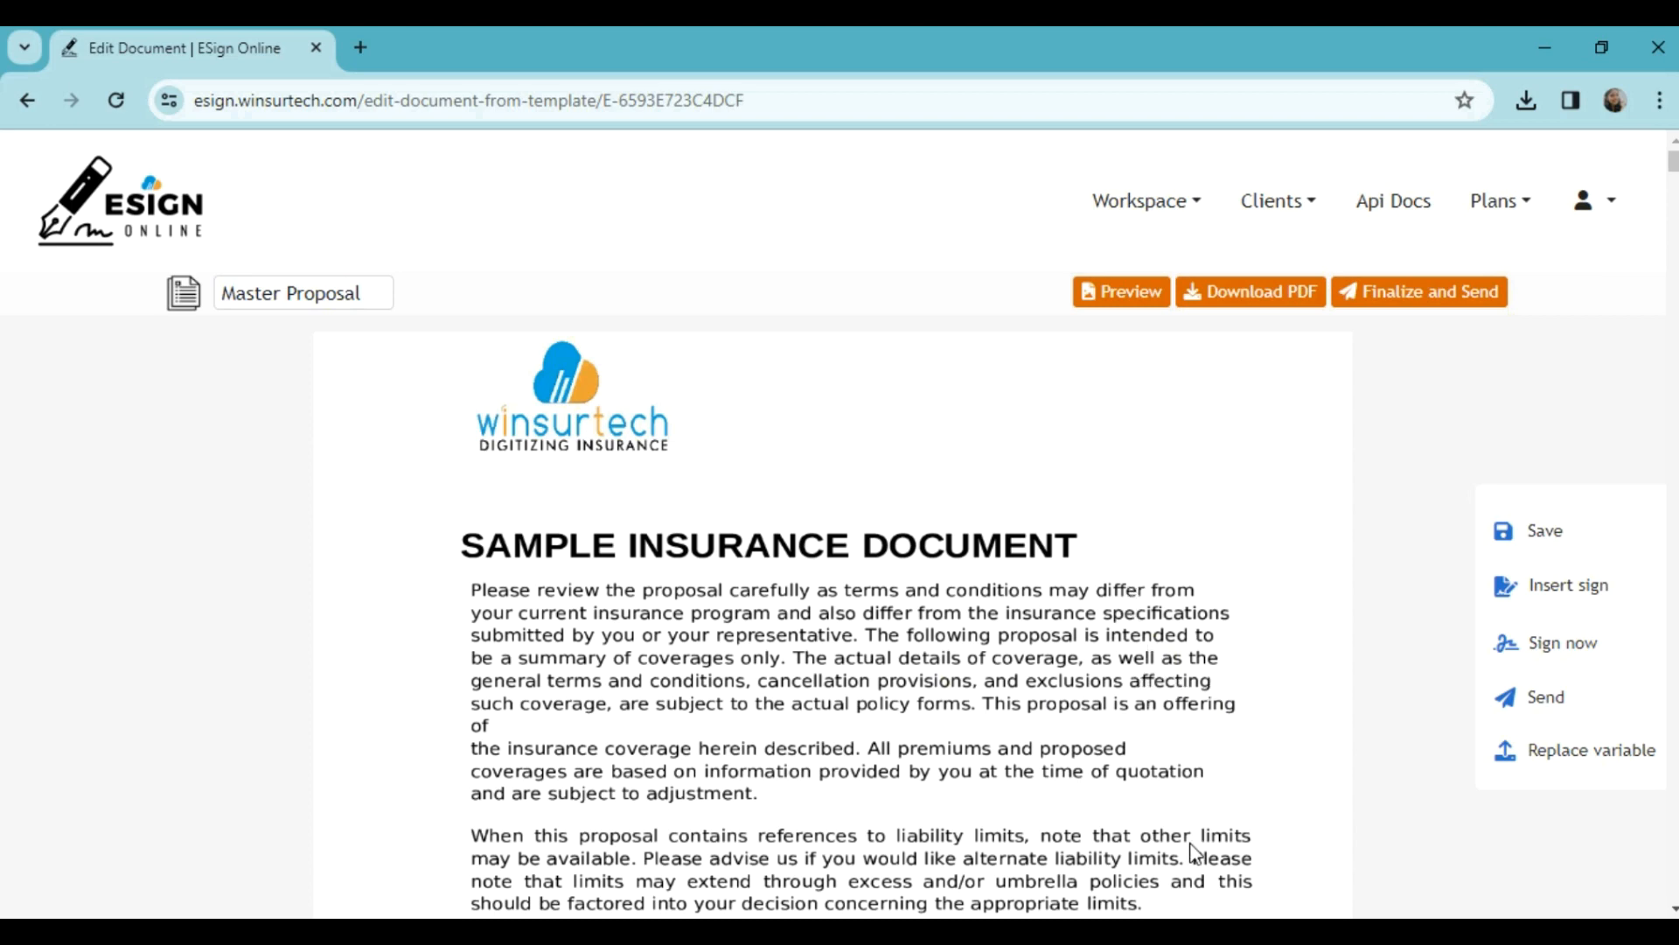
Switch to the Conditional Document Embed Demo JSON file in Notepad++ and highlight its state entry.
click(1216, 931)
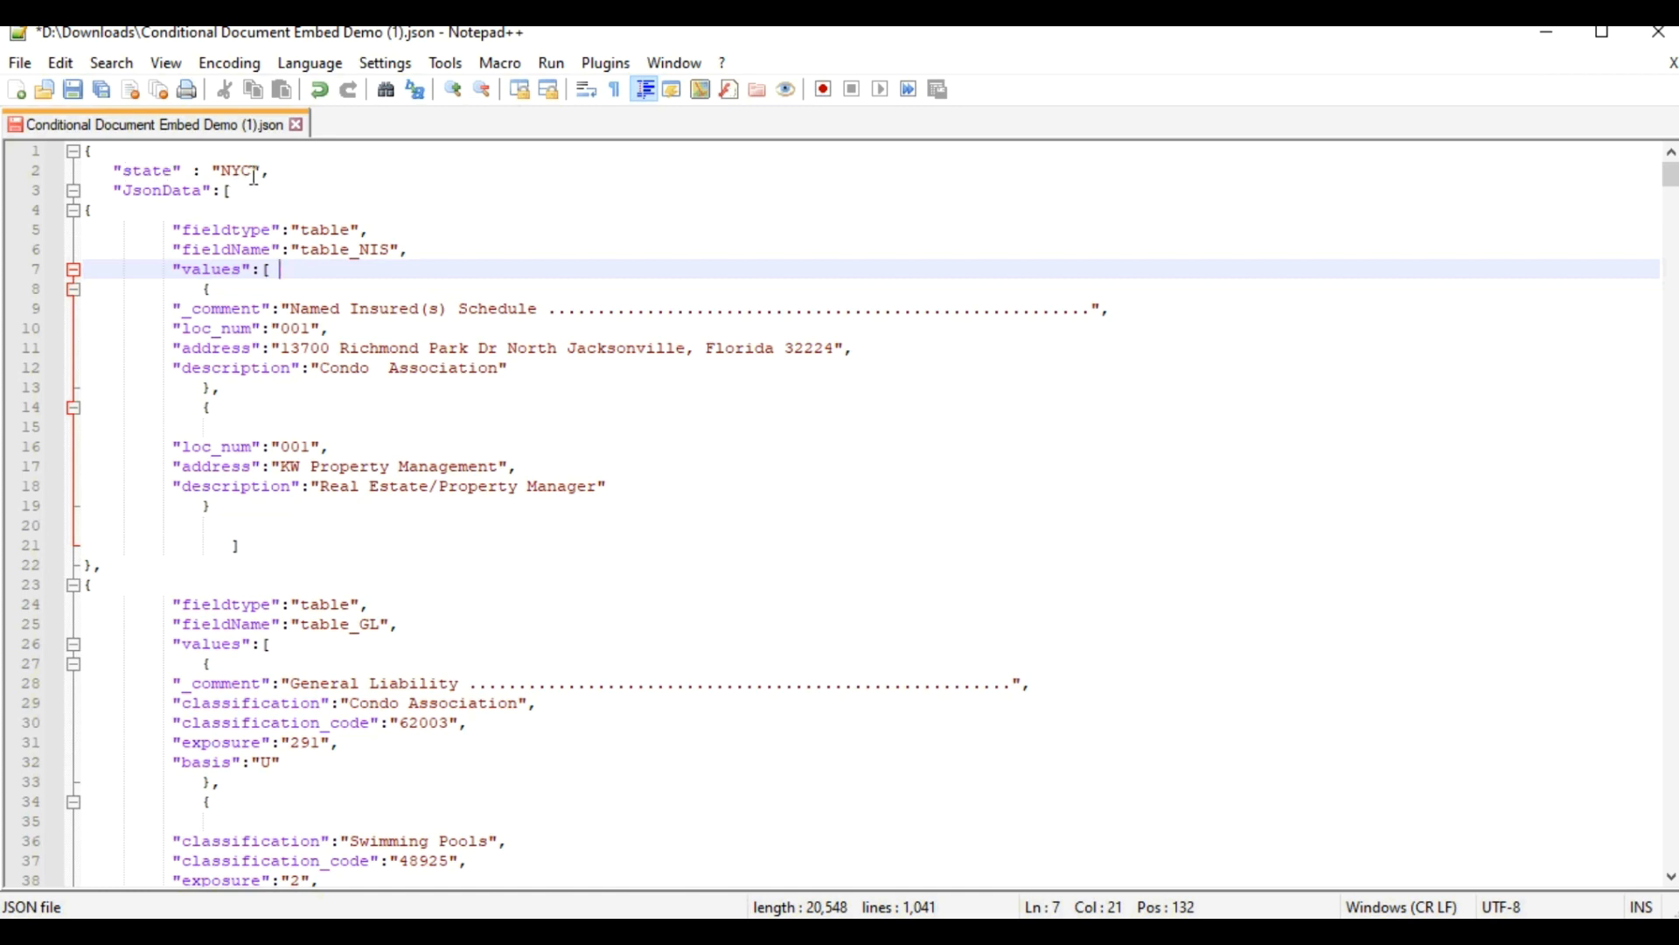
drag(112, 171, 265, 177)
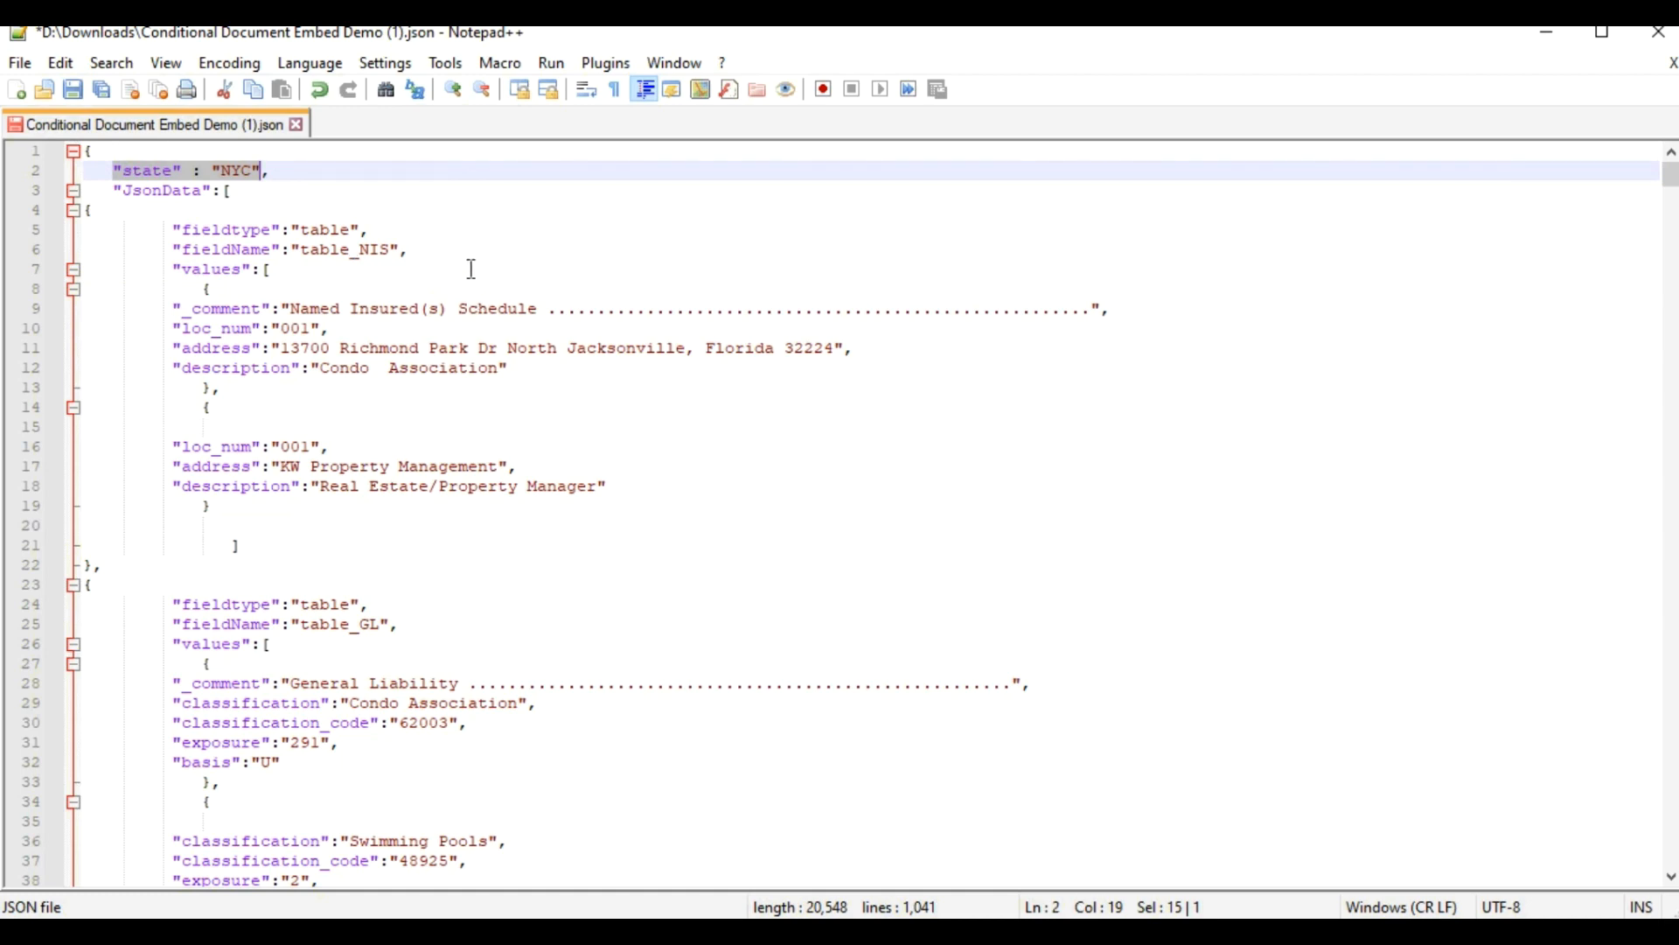
Switch back to the document in ESign Online and replace its variables with the data from Conditional Document Embed Demo(1).json.
click(1037, 932)
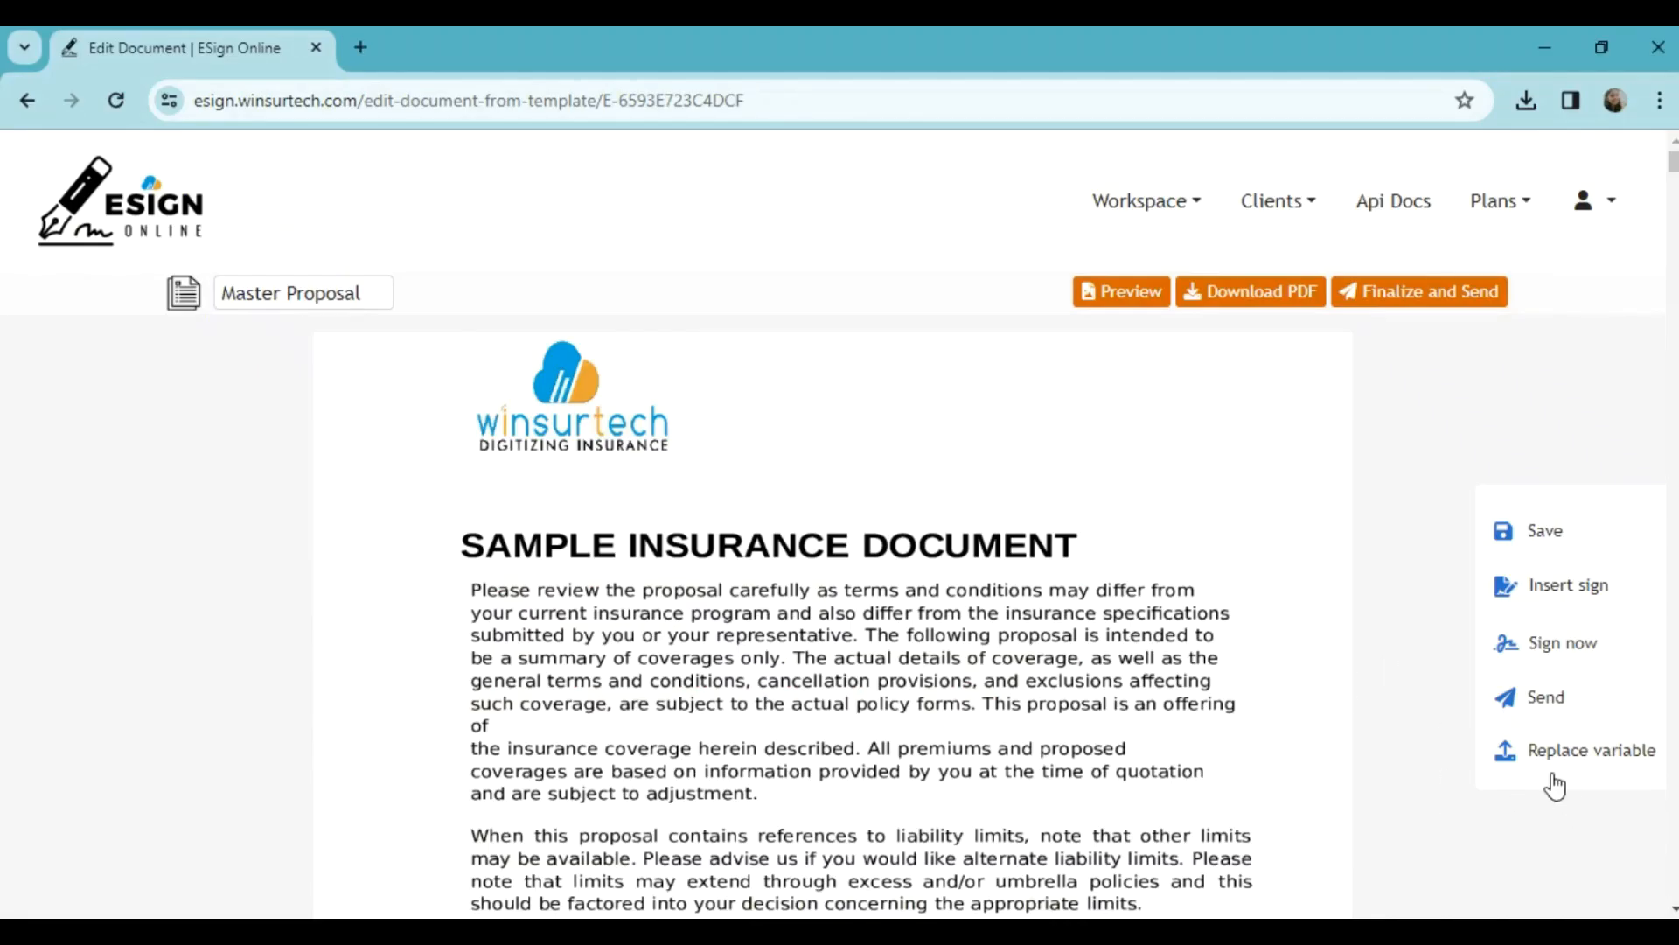
click(1512, 763)
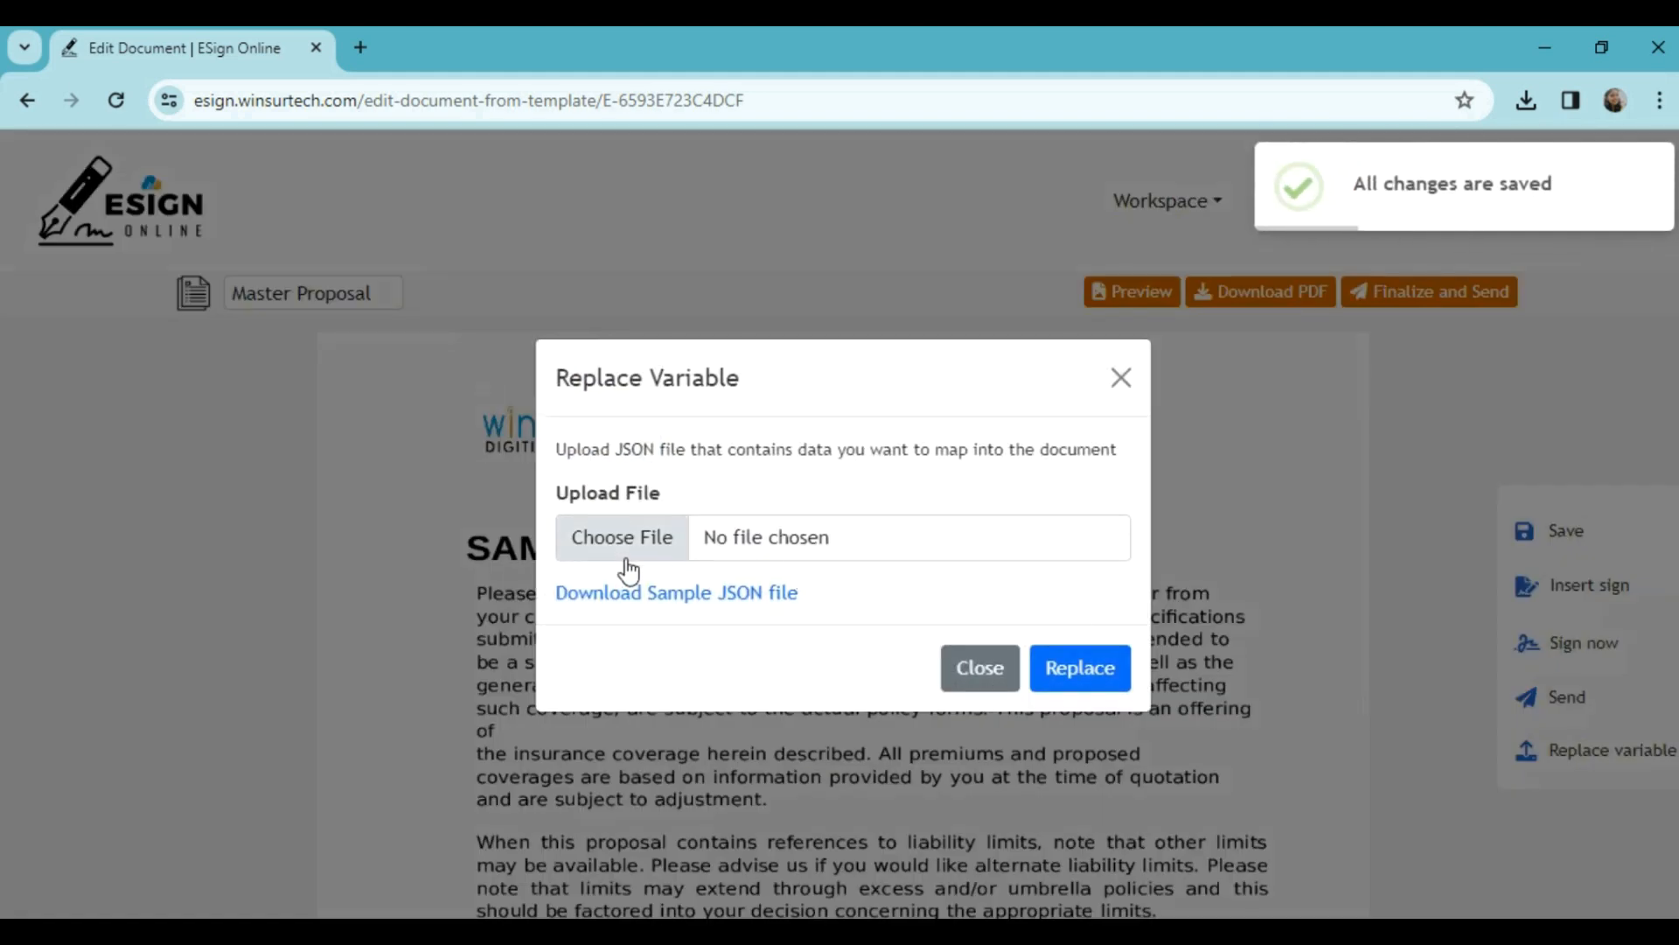
click(625, 538)
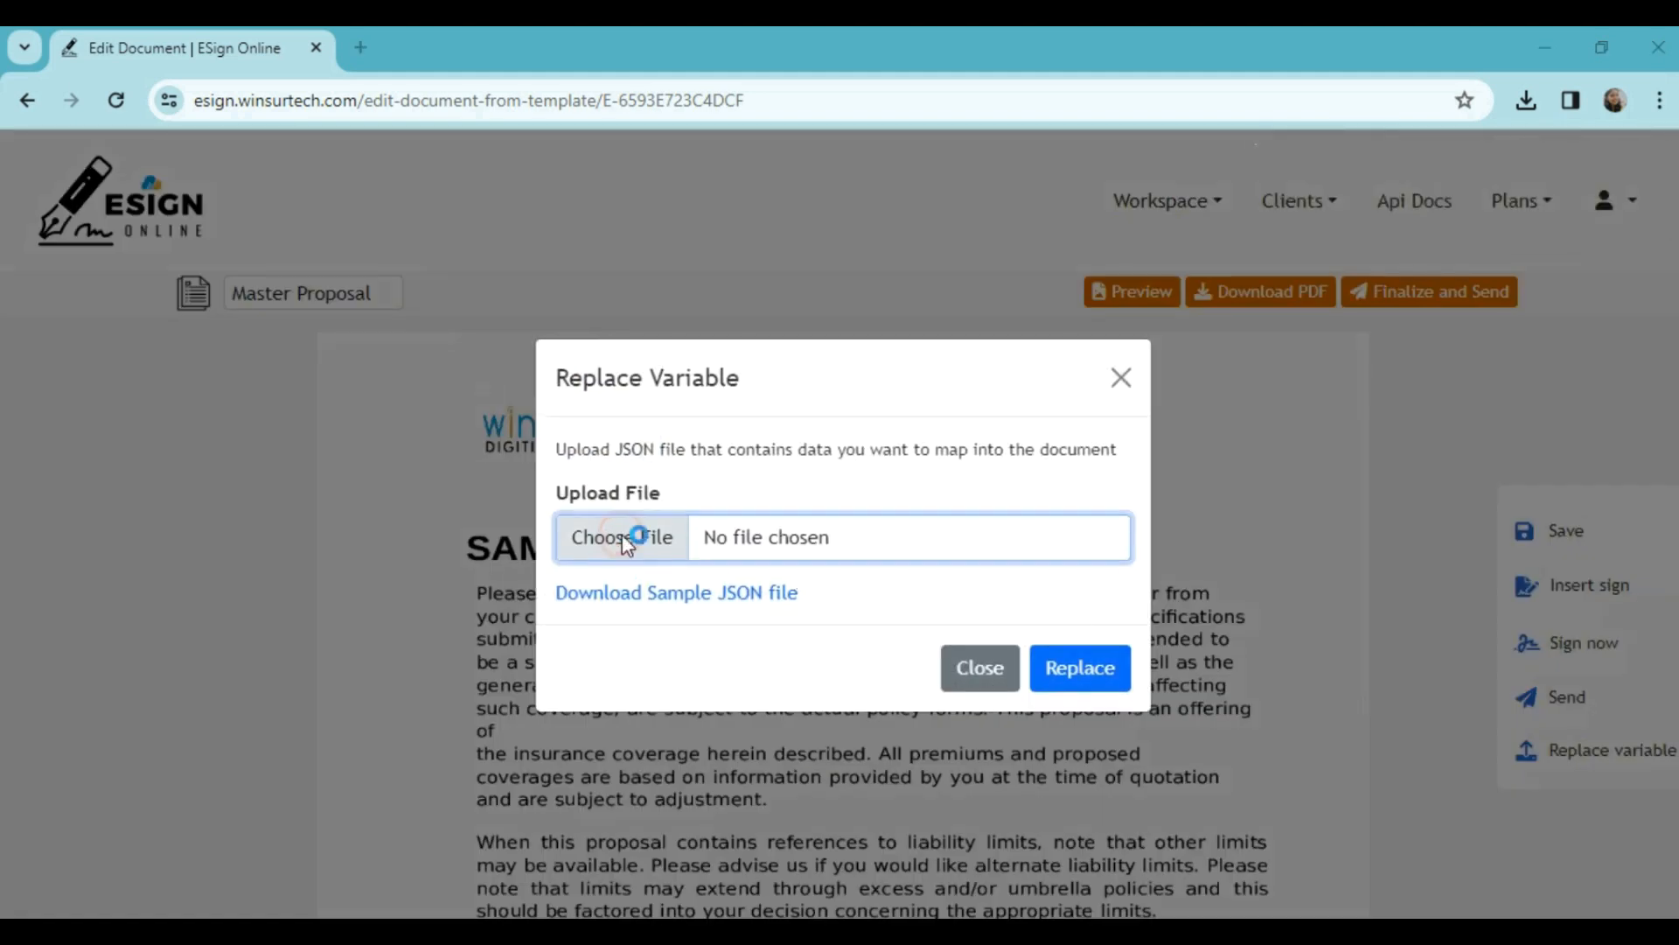
click(300, 203)
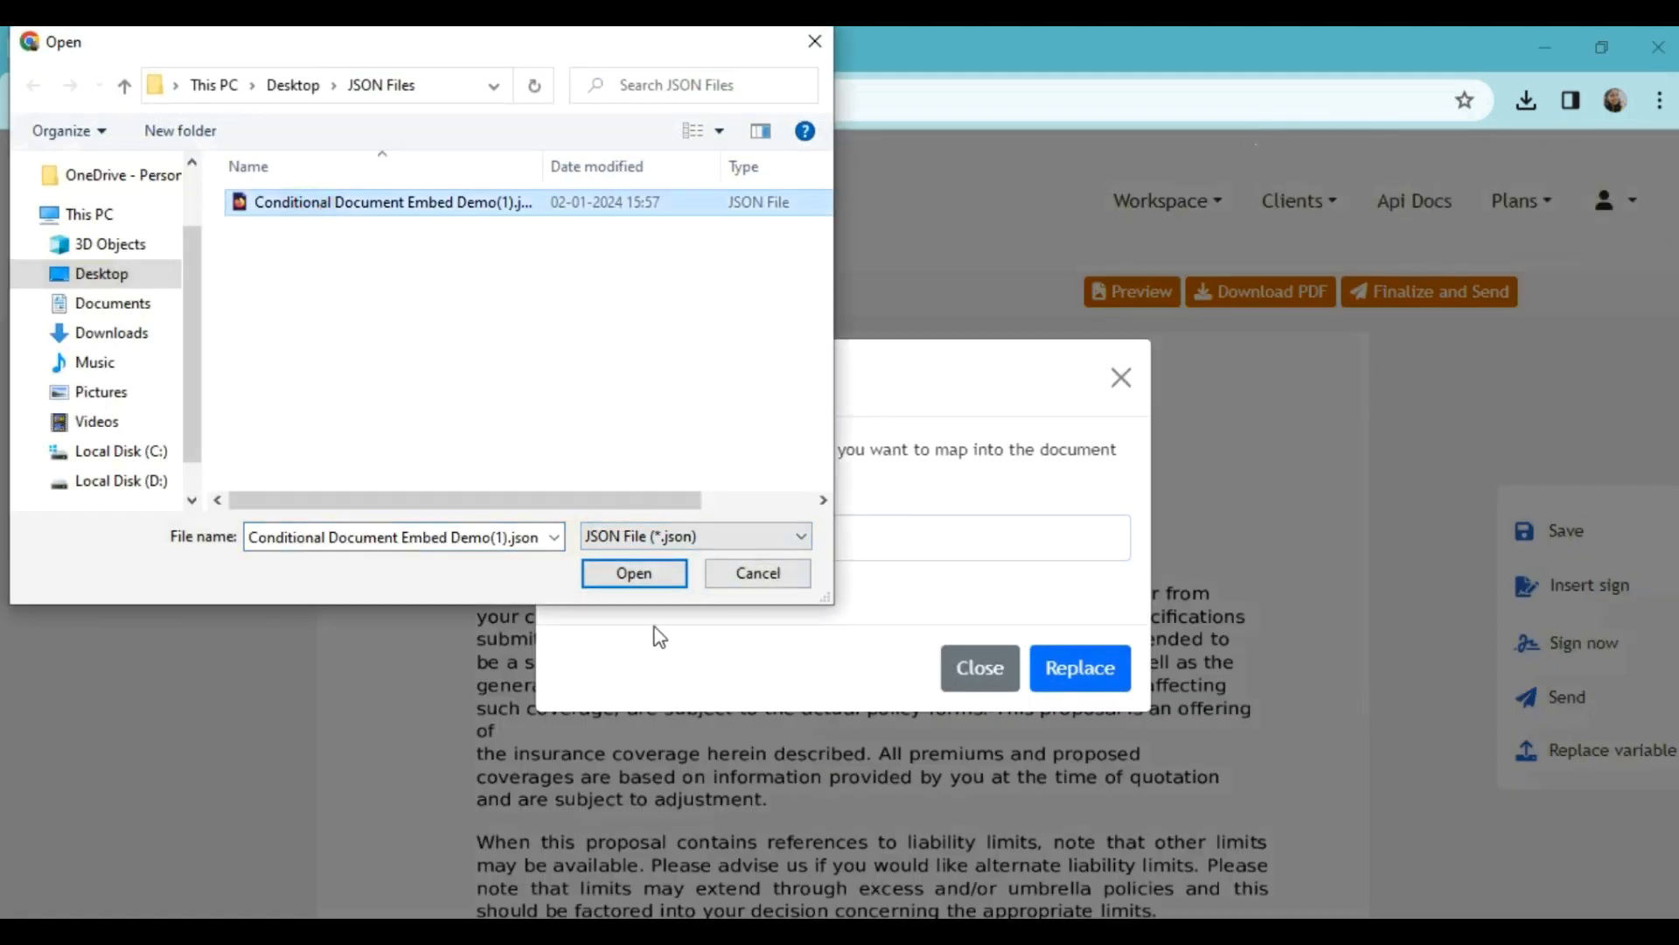
click(629, 577)
click(1079, 672)
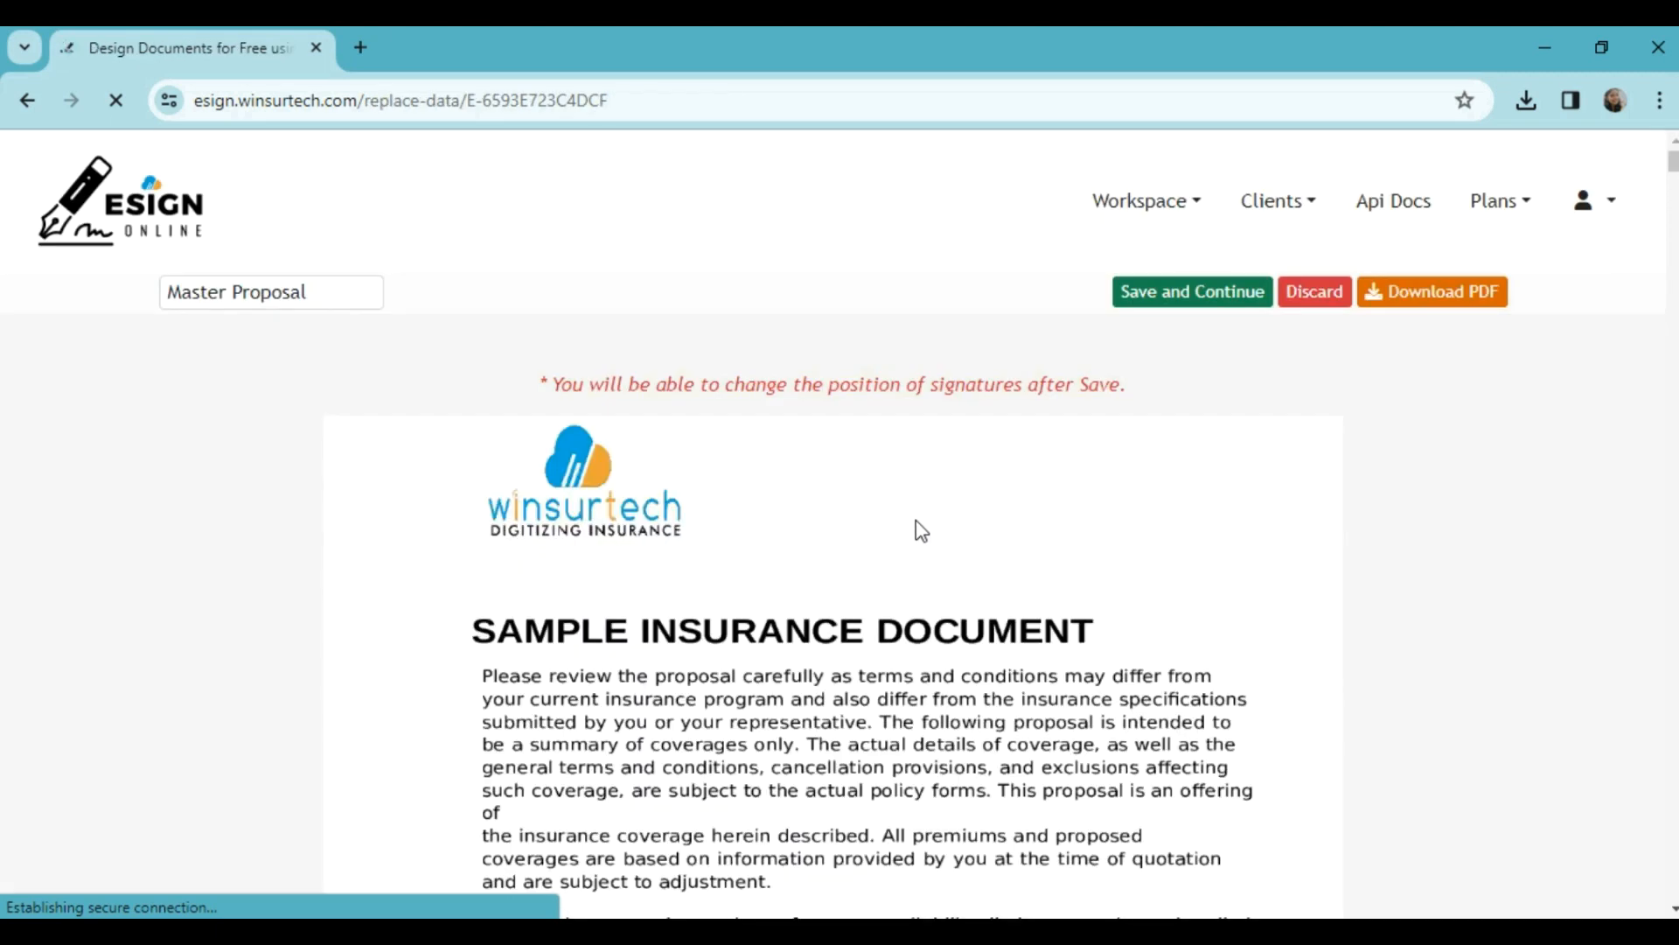
Examine the generated document through page 3 to check which terms are embedded after the index page.
scroll(922, 531, down, 12)
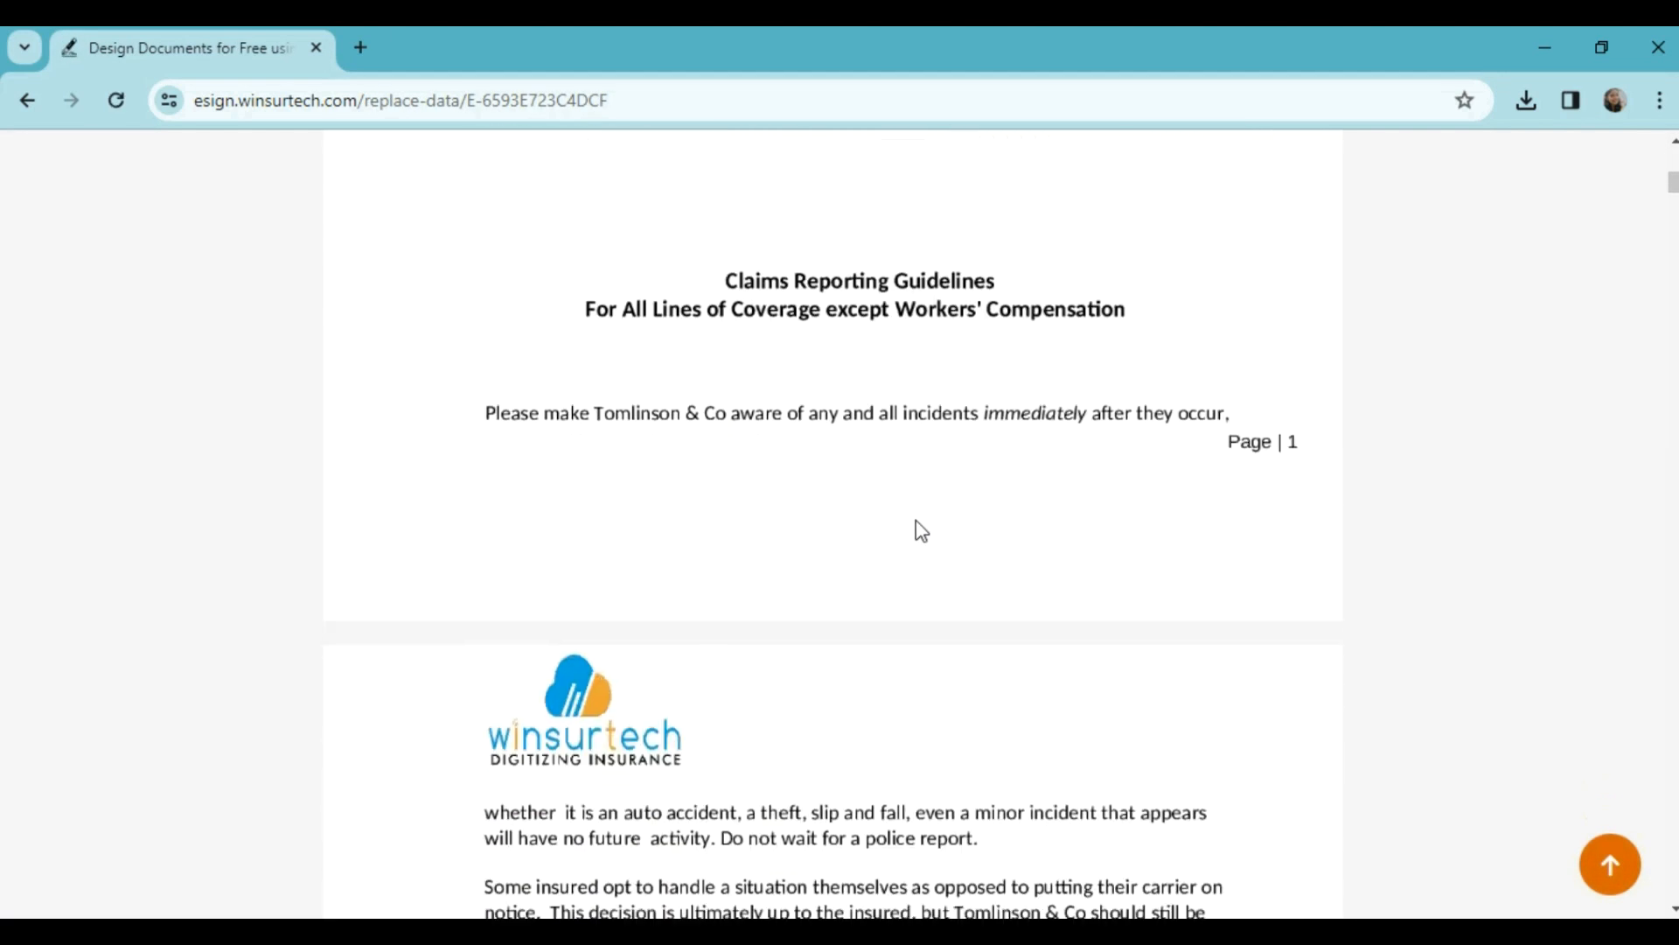
scroll(922, 531, down, 5)
scroll(922, 531, down, 16)
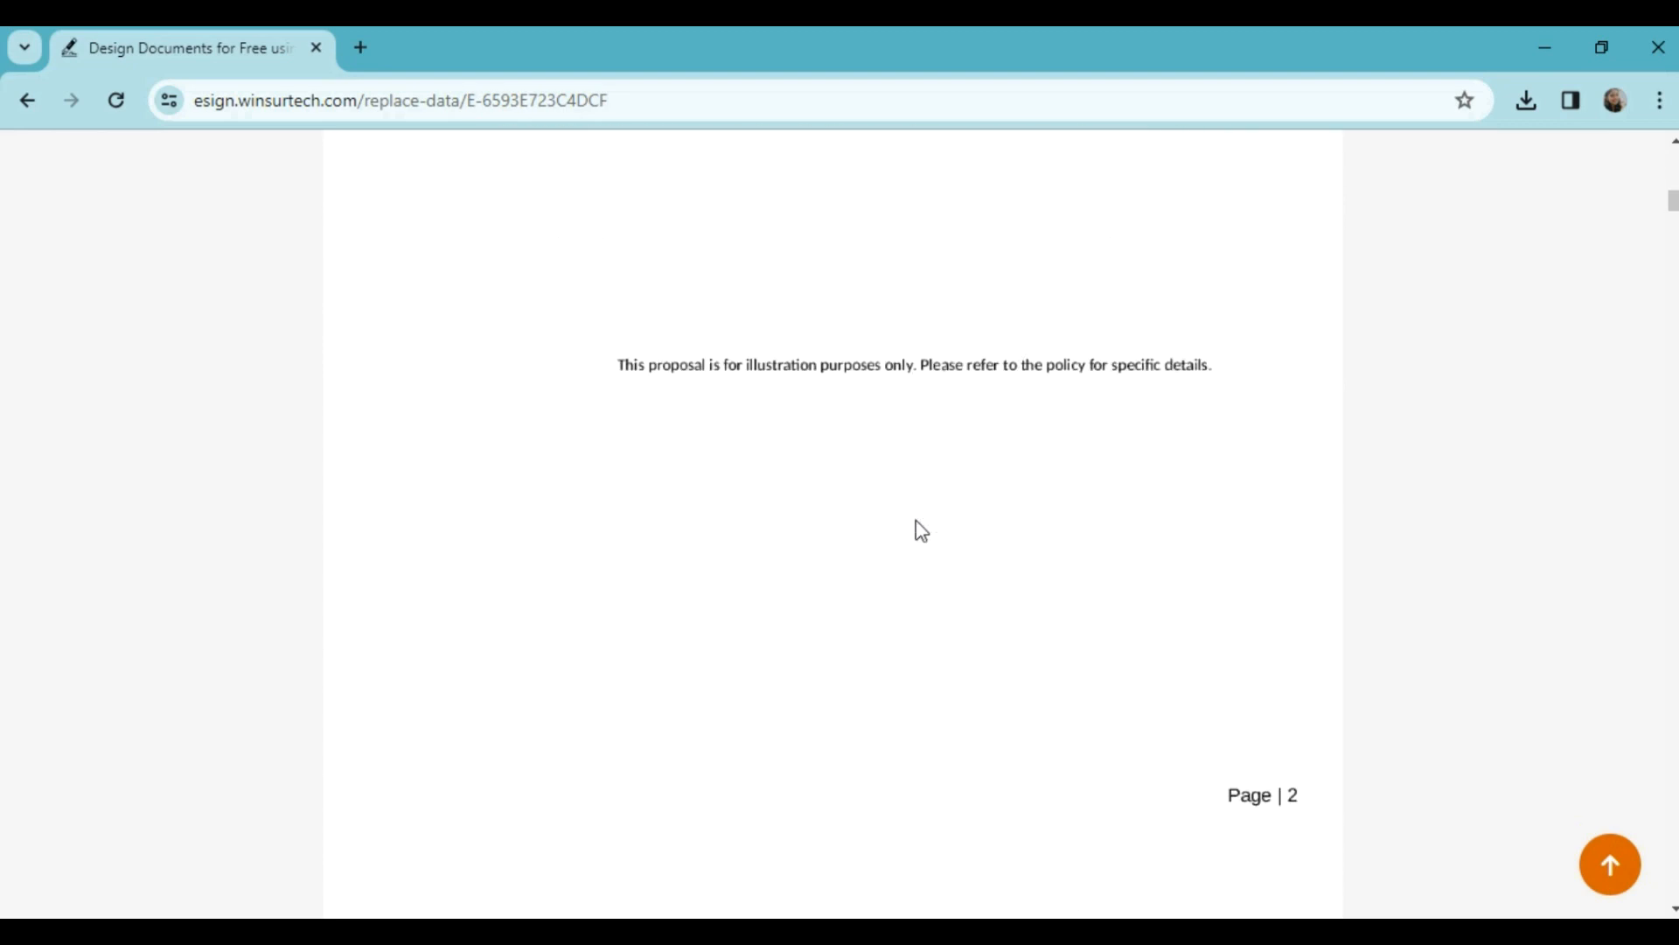
scroll(922, 531, down, 15)
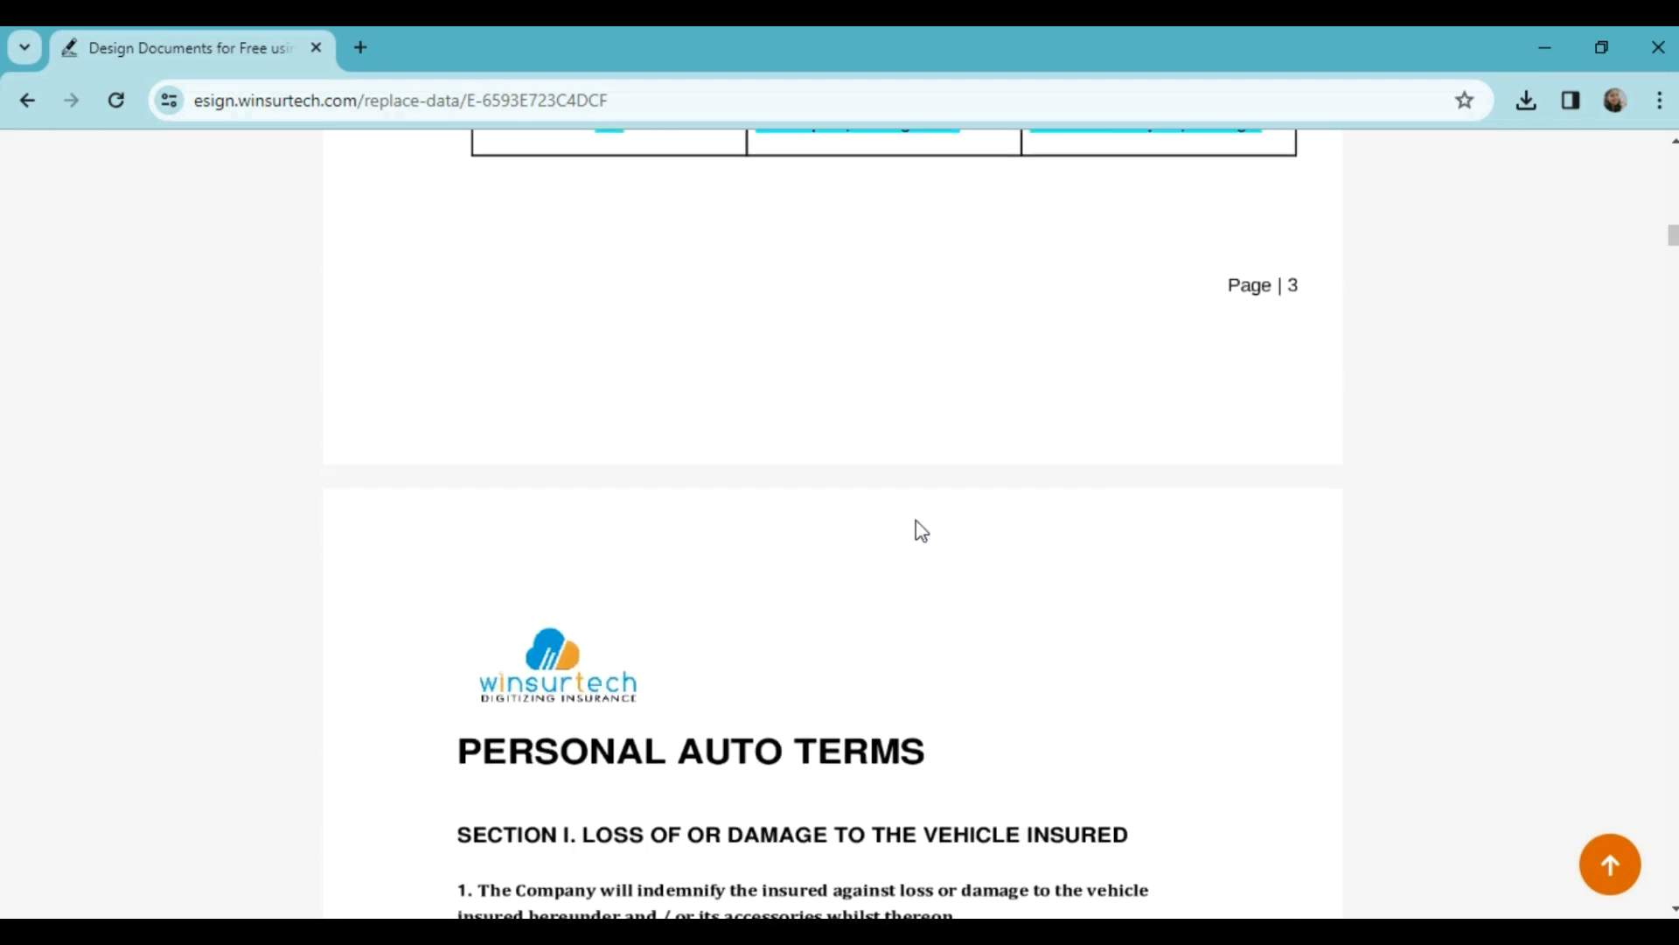
scroll(922, 531, up, 3)
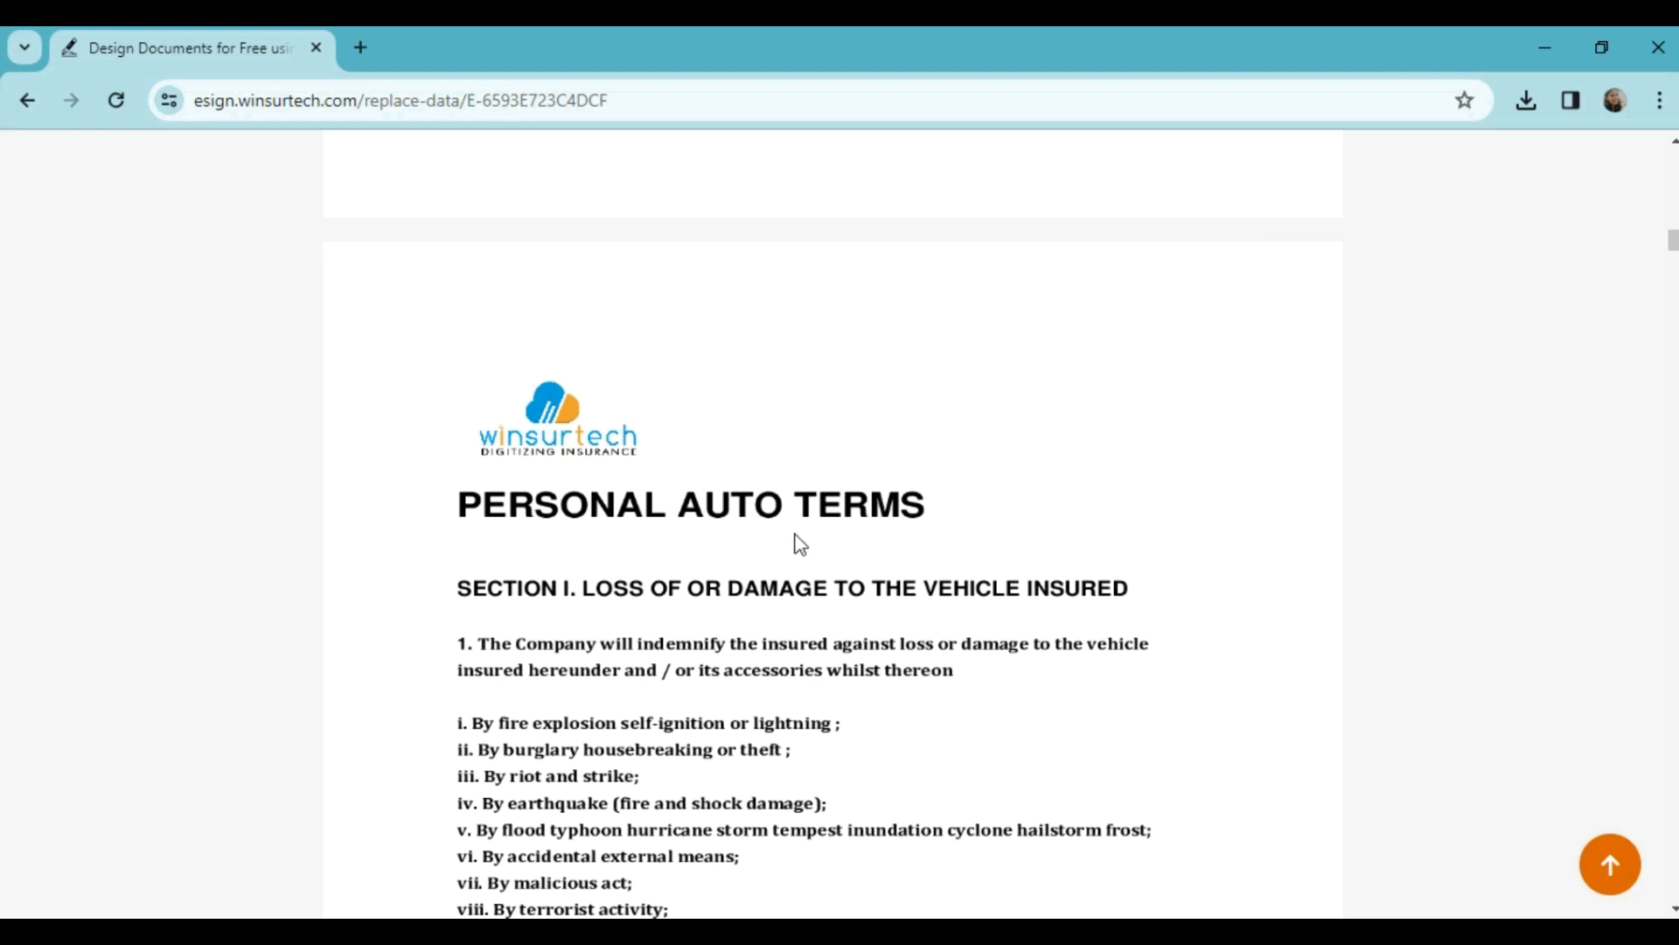
scroll(822, 568, up, 5)
scroll(1072, 544, down, 6)
Examine the pages following the General Liability exclusions for the embedded terms, ending back at the document's start.
scroll(1073, 544, down, 20)
scroll(1073, 544, down, 20)
scroll(1072, 544, down, 15)
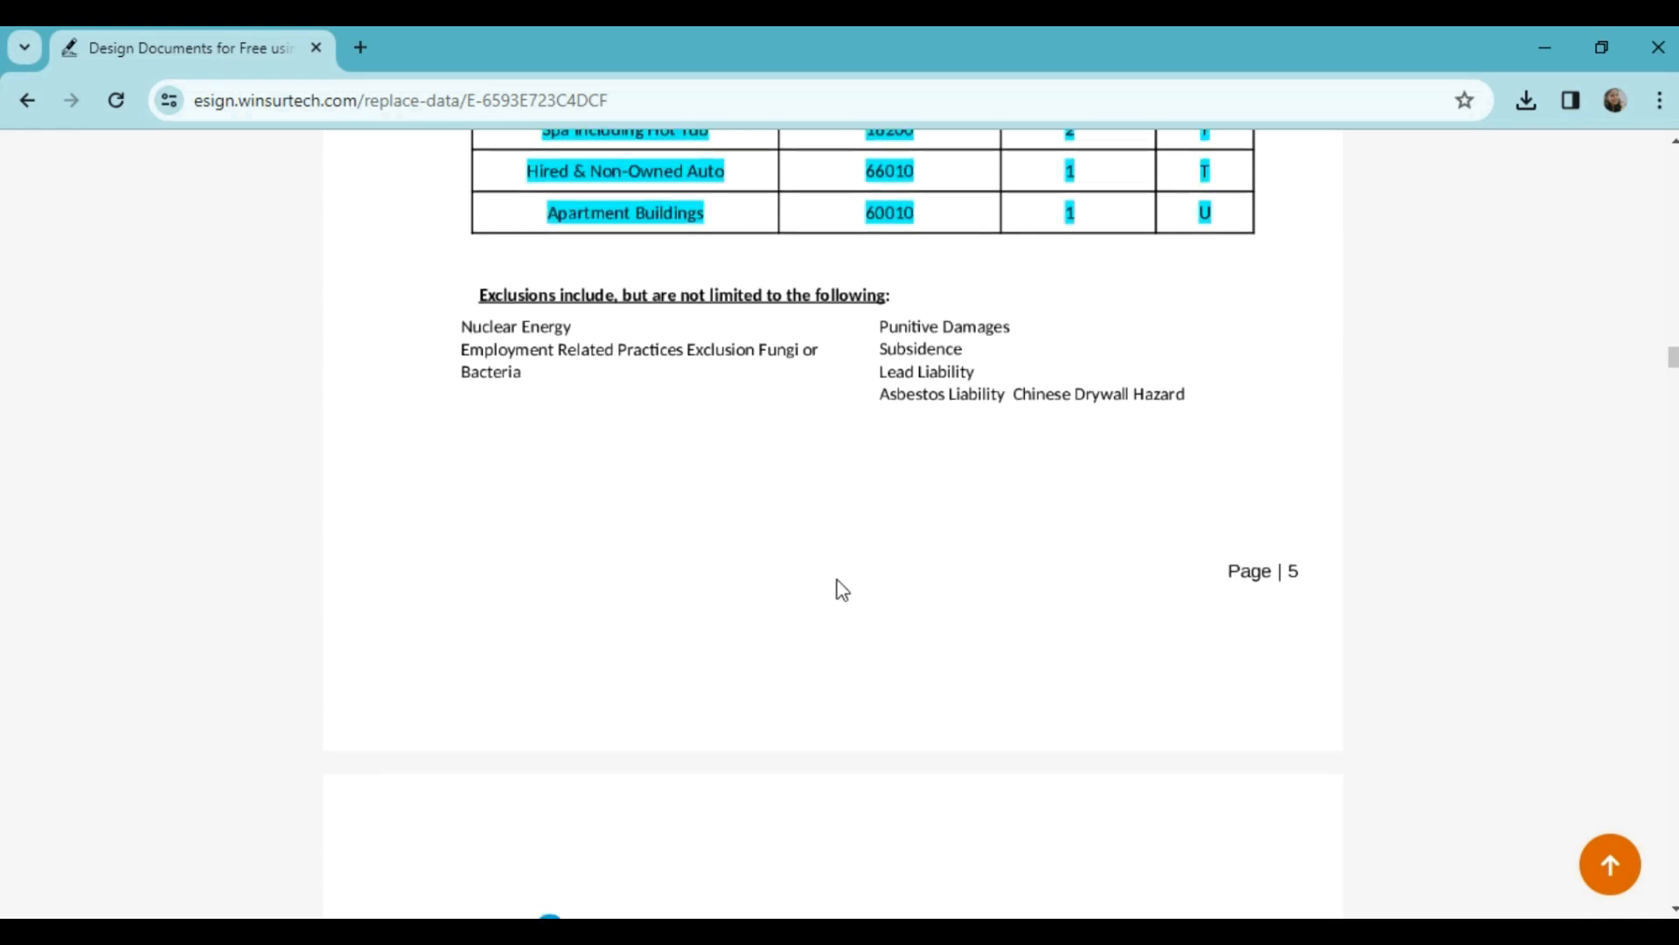
scroll(942, 617, down, 4)
scroll(900, 559, up, 4)
scroll(1192, 622, down, 13)
scroll(1192, 626, up, 1)
drag(1671, 378, 1671, 154)
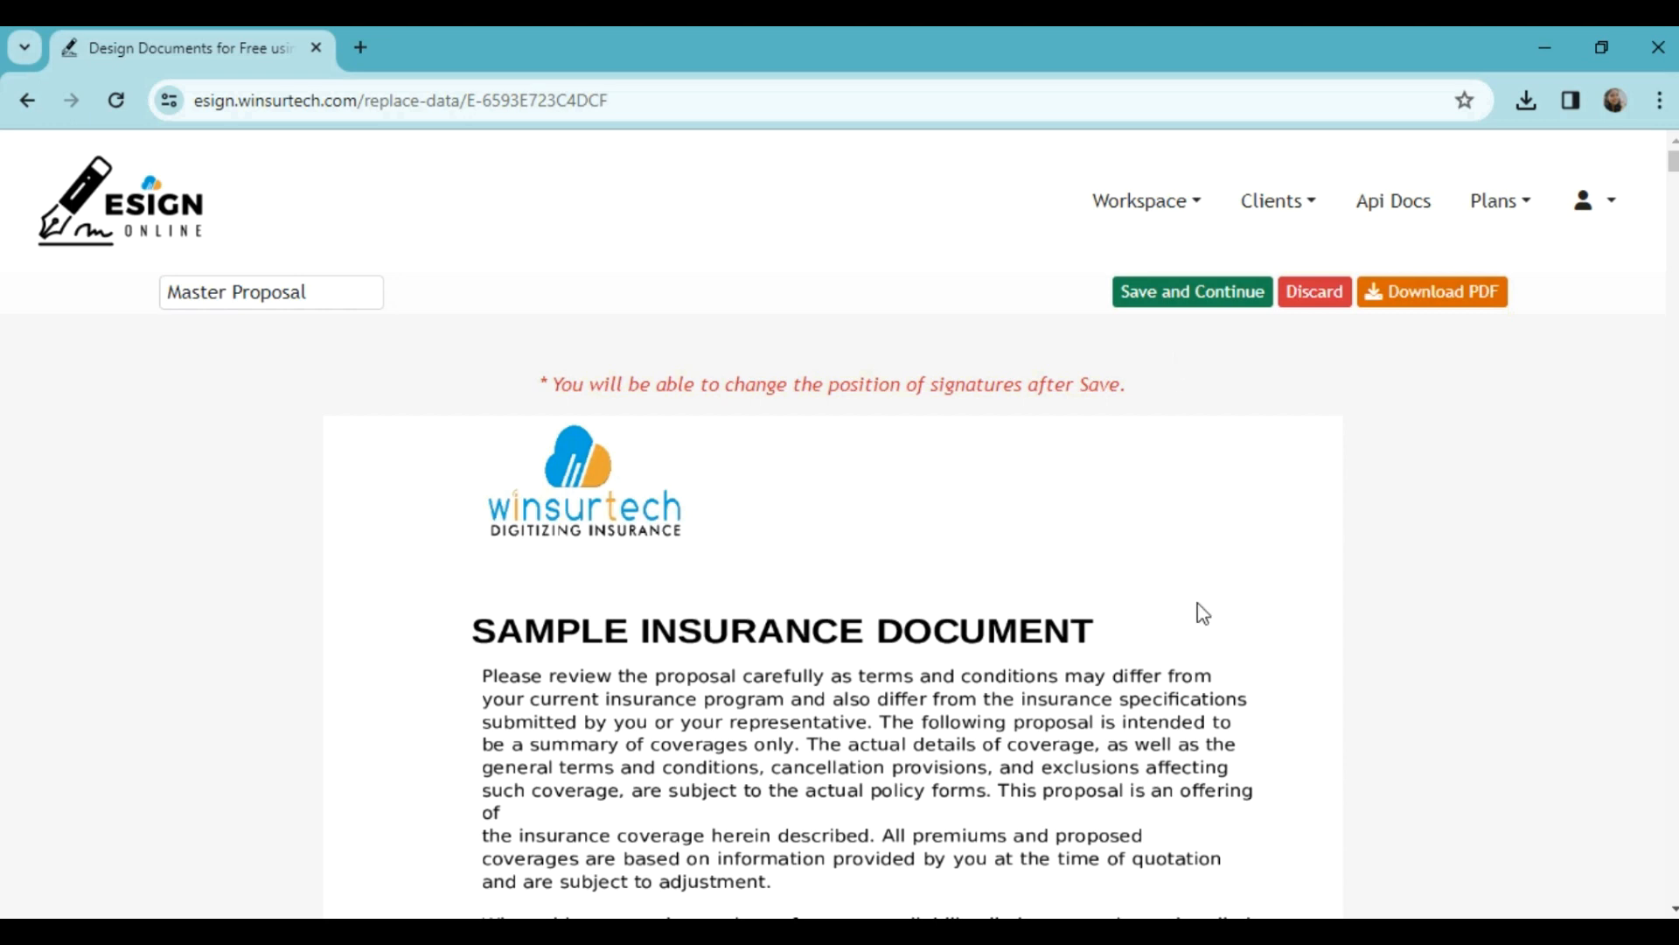
Switch to Conditional Document Embed Demo(1).json in Notepad++, set its state value to CA and save the file.
key(alt+Tab)
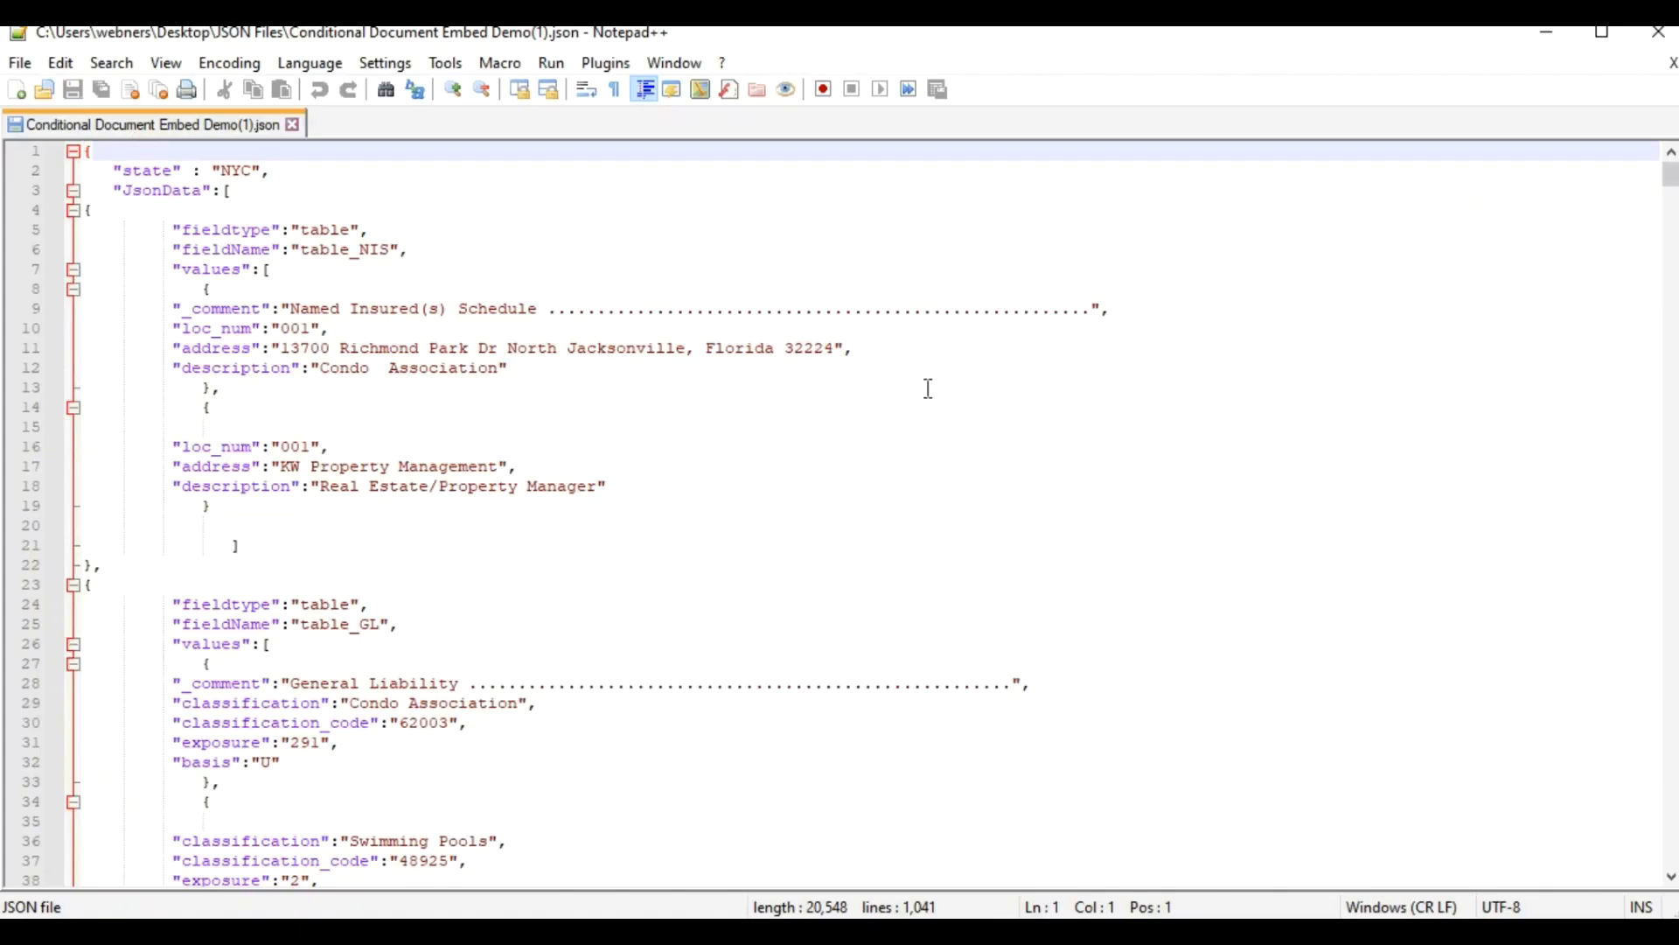
click(250, 171)
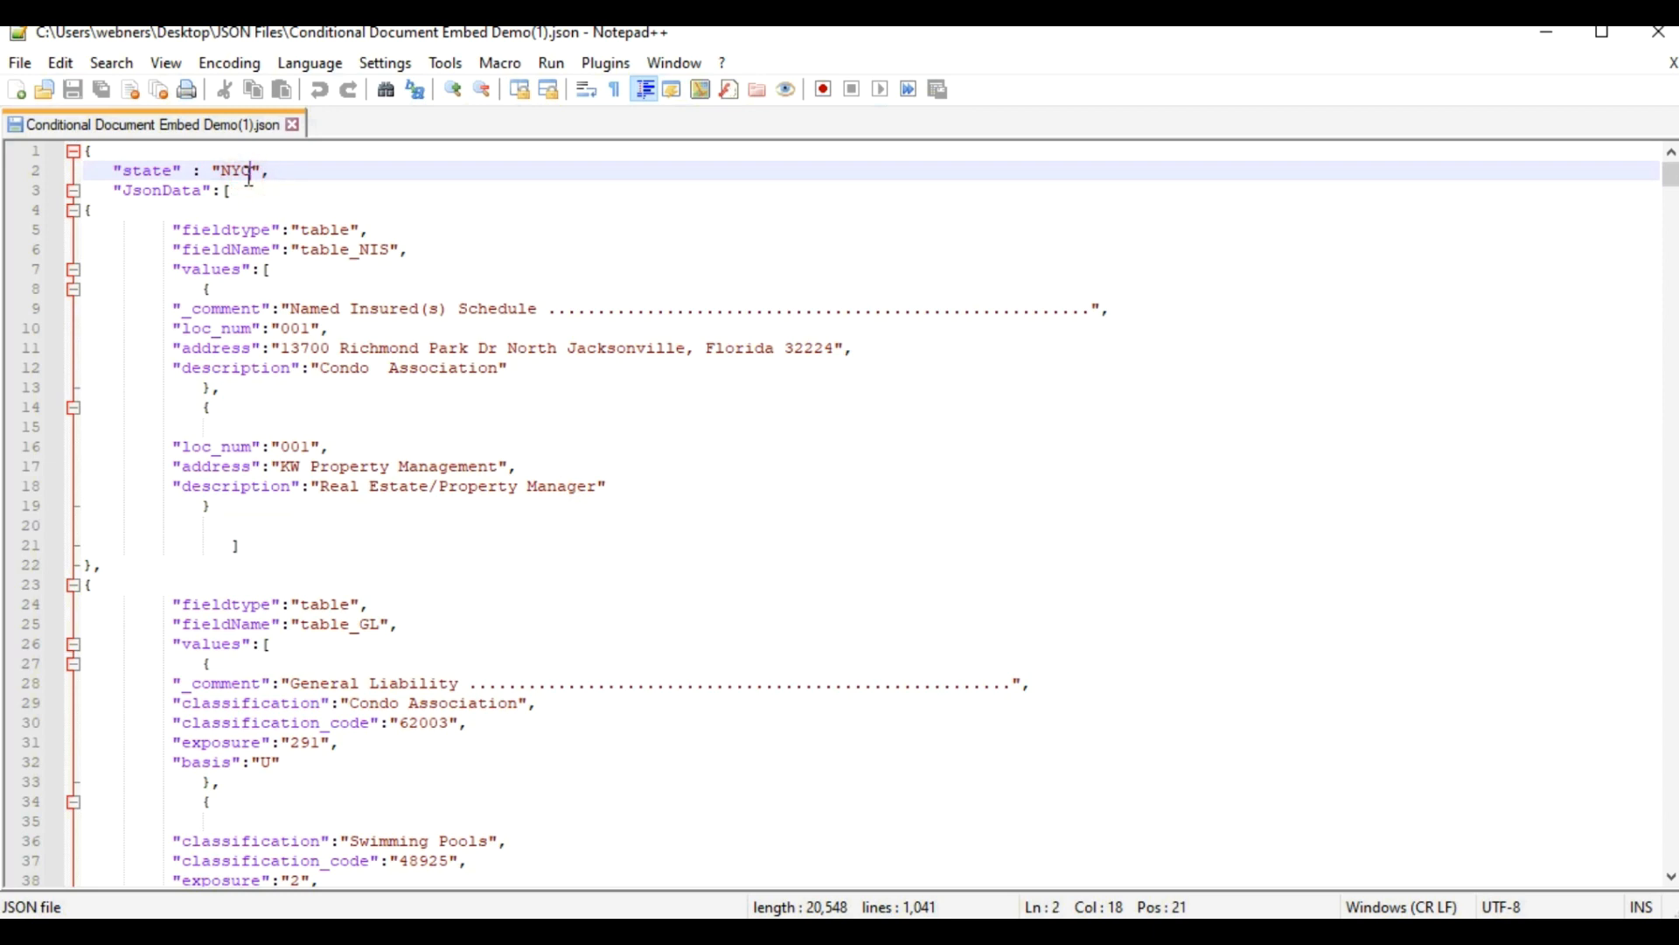
key(BackSpace)
key(BackSpace)
key(BackSpace)
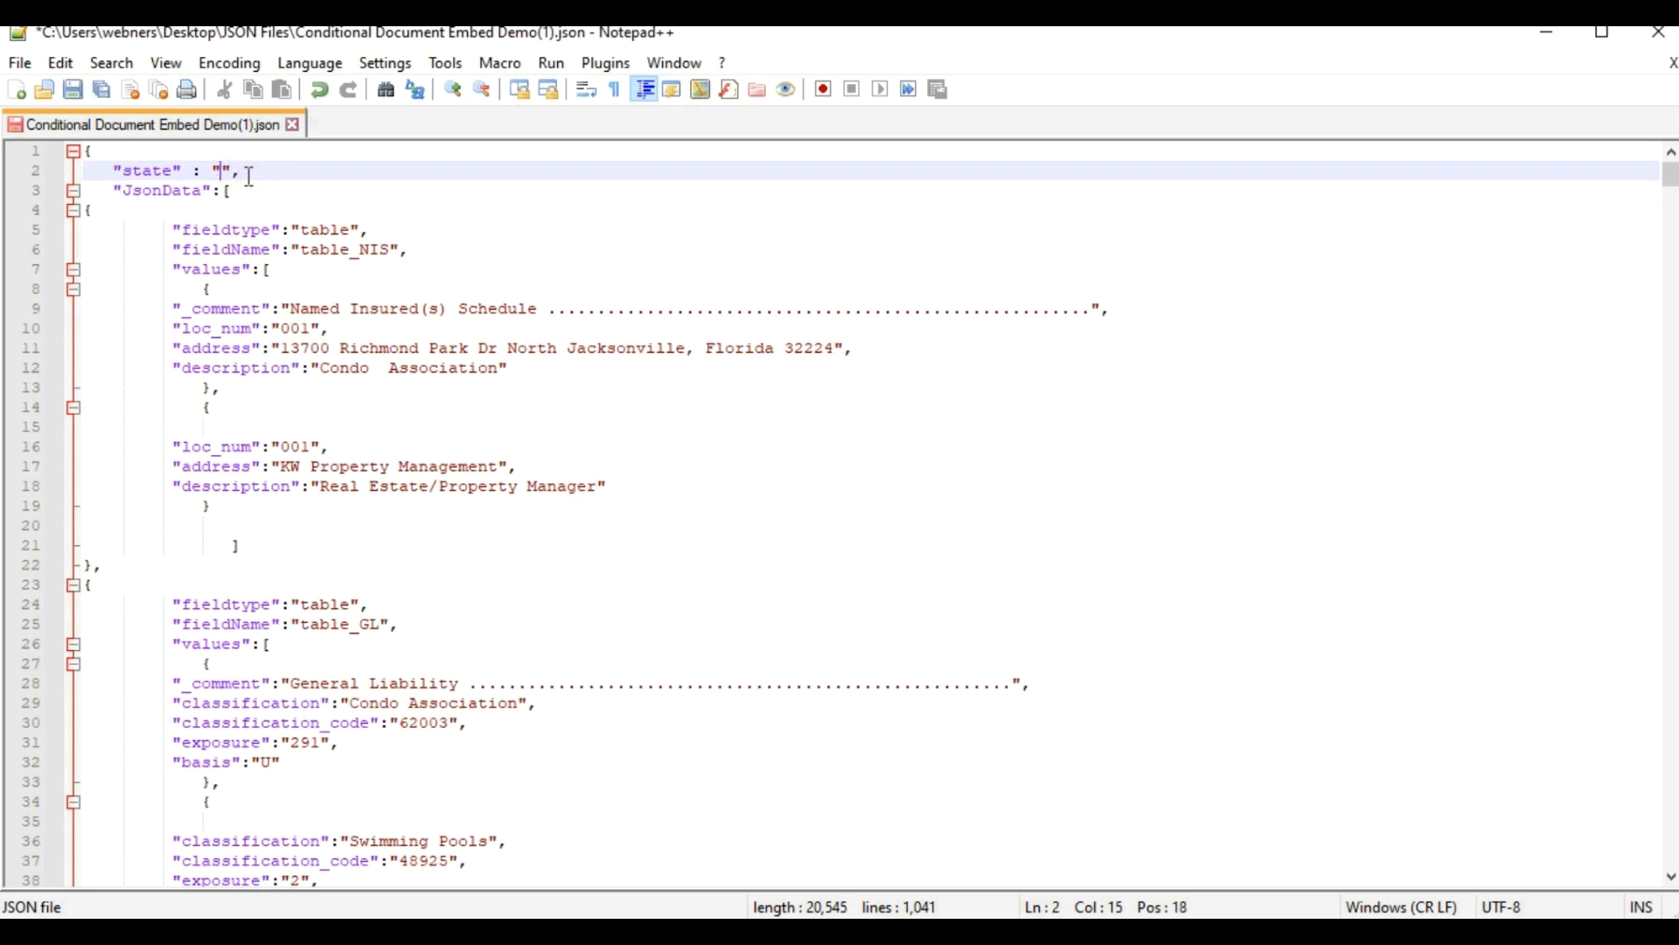
text(C)
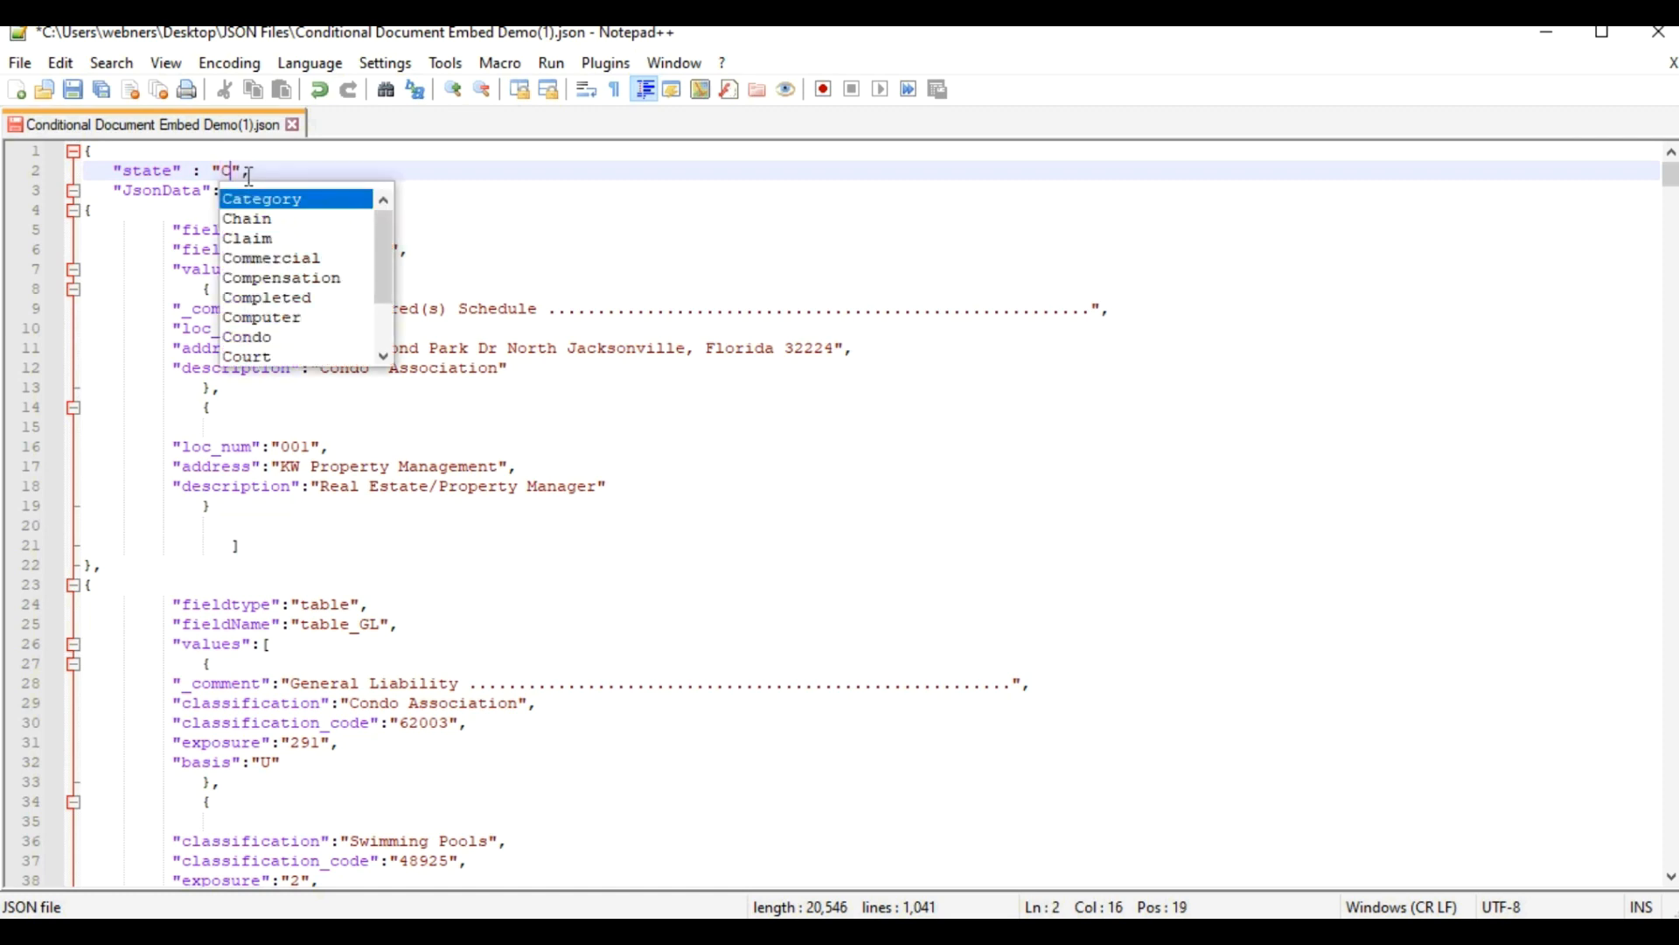
text(A)
click(20, 63)
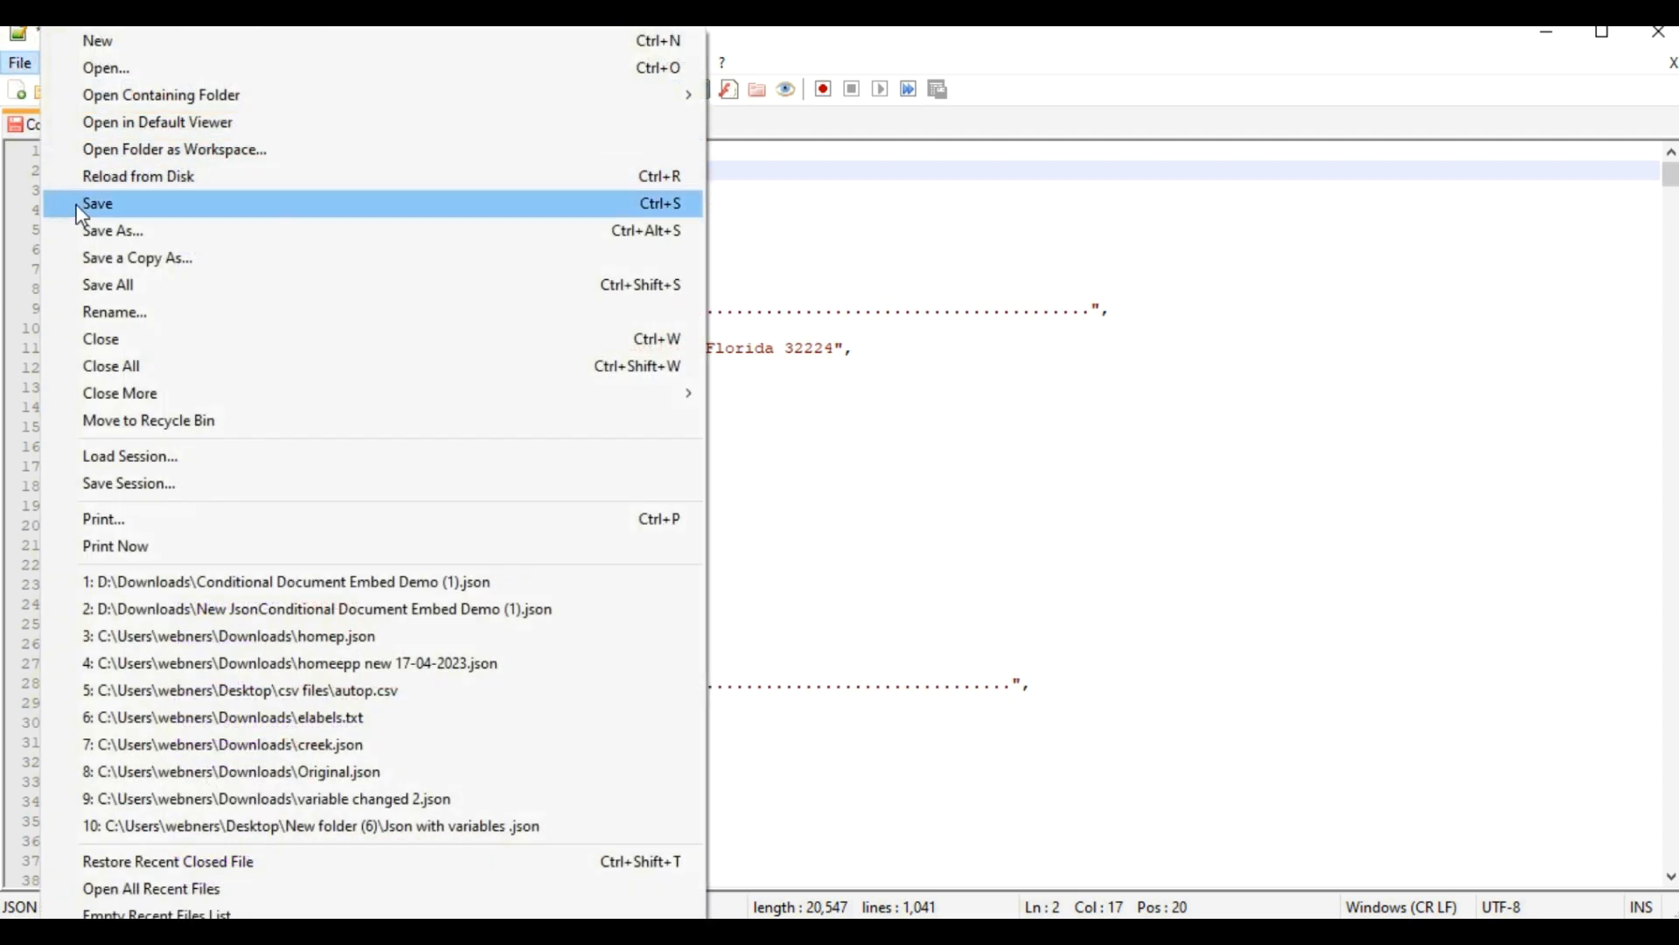
click(79, 210)
click(669, 357)
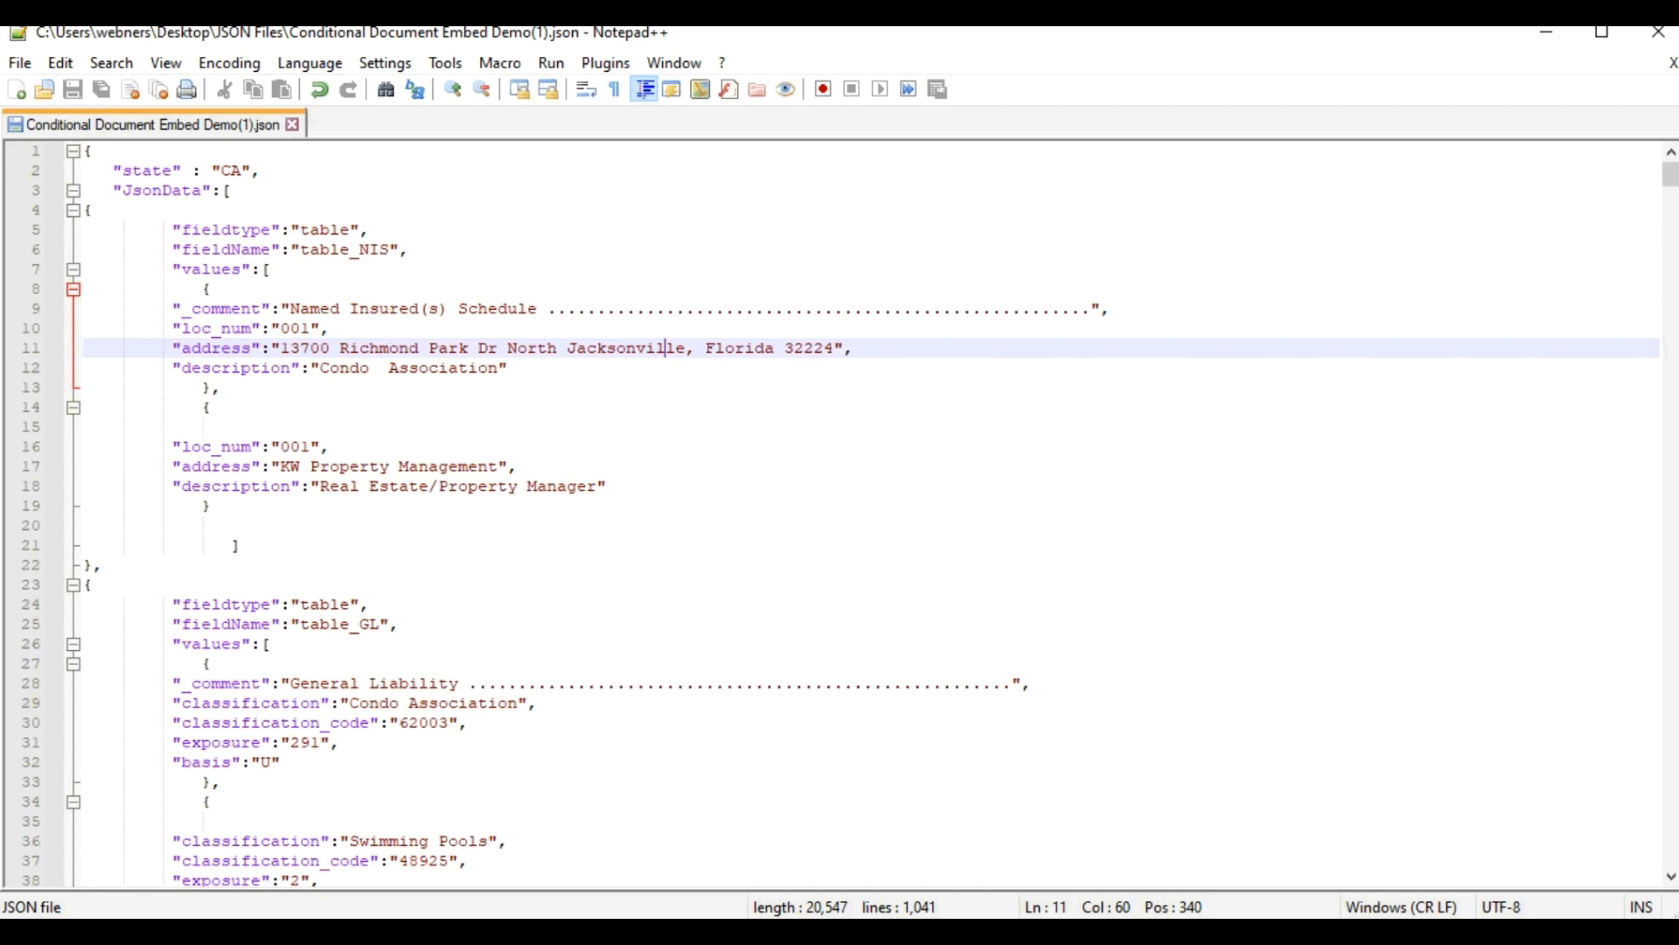
Back in ESign Online, discard the generated document and replace the Master Proposal's variables with the data from the updated JSON file.
click(1108, 931)
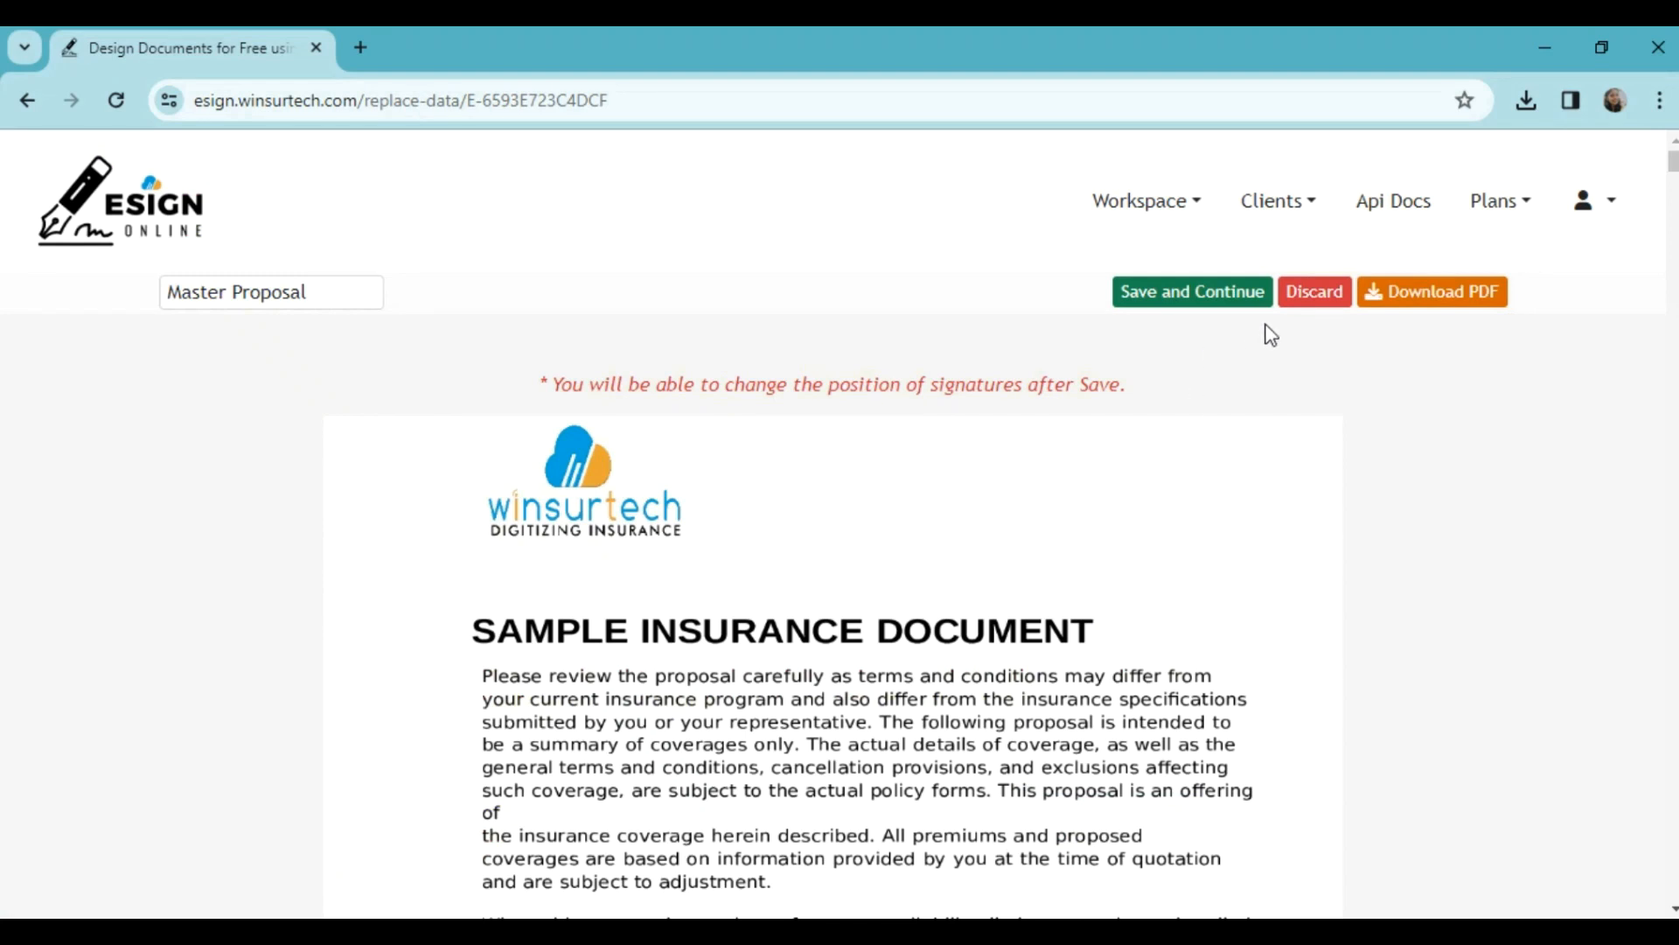
click(1315, 302)
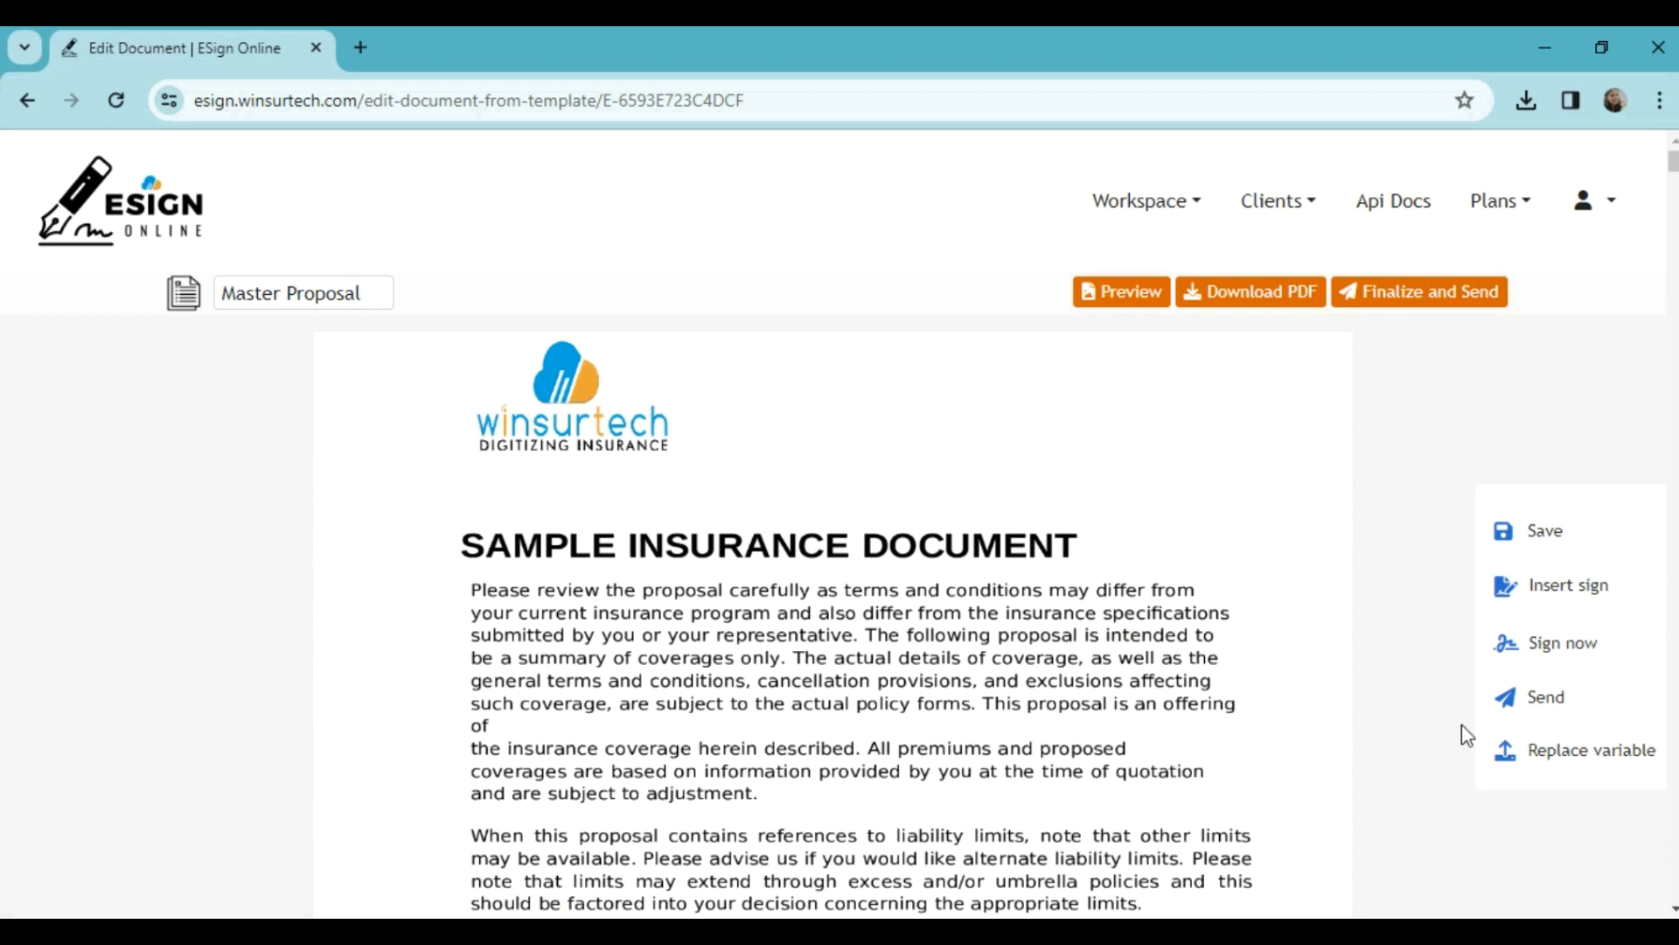
click(1506, 754)
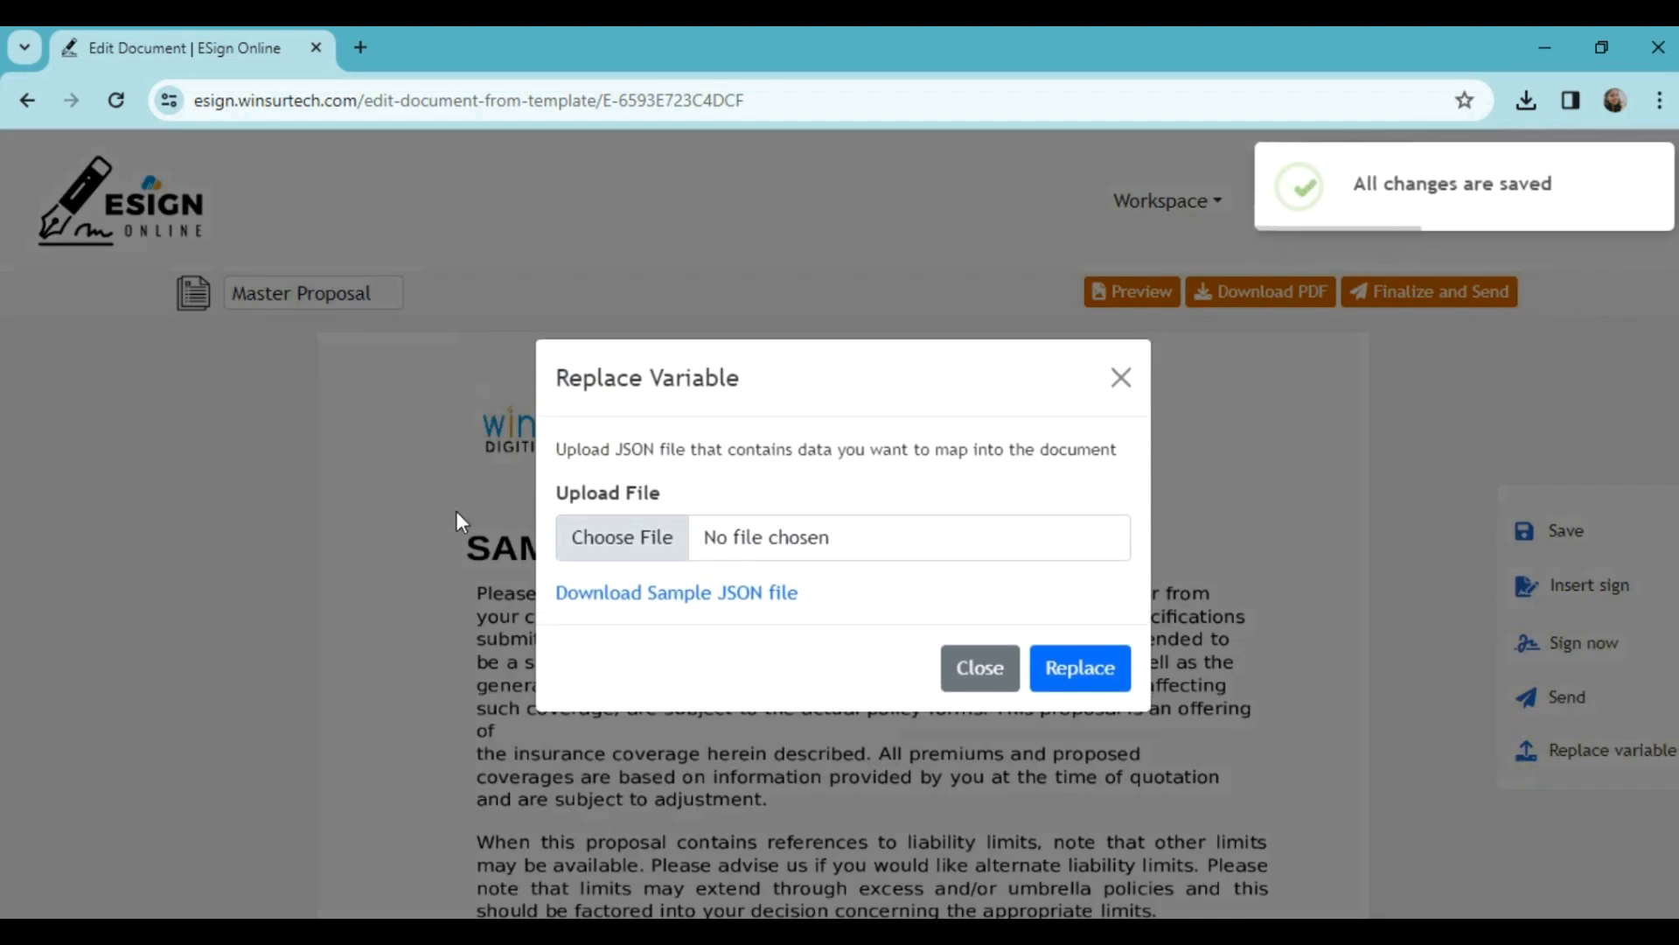
click(589, 540)
click(394, 203)
click(652, 575)
click(1076, 670)
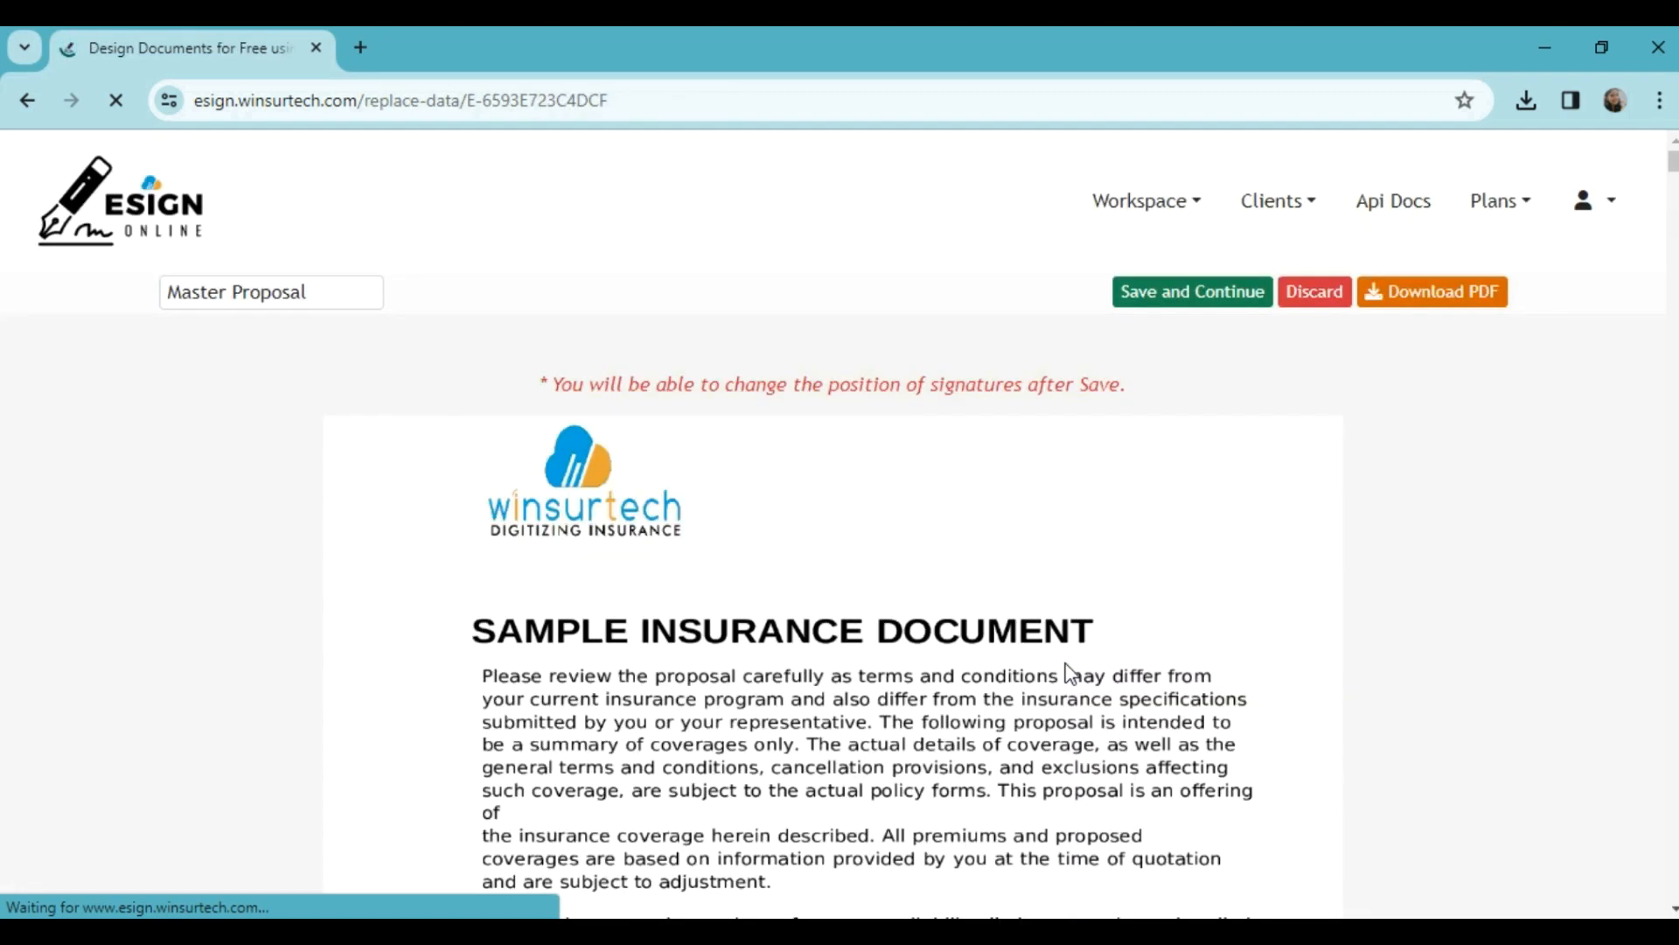
Examine the regenerated document's pages to check which terms are embedded for the CA state, ending back at the document's start.
scroll(1110, 608, down, 15)
scroll(1113, 610, down, 20)
scroll(1114, 610, down, 10)
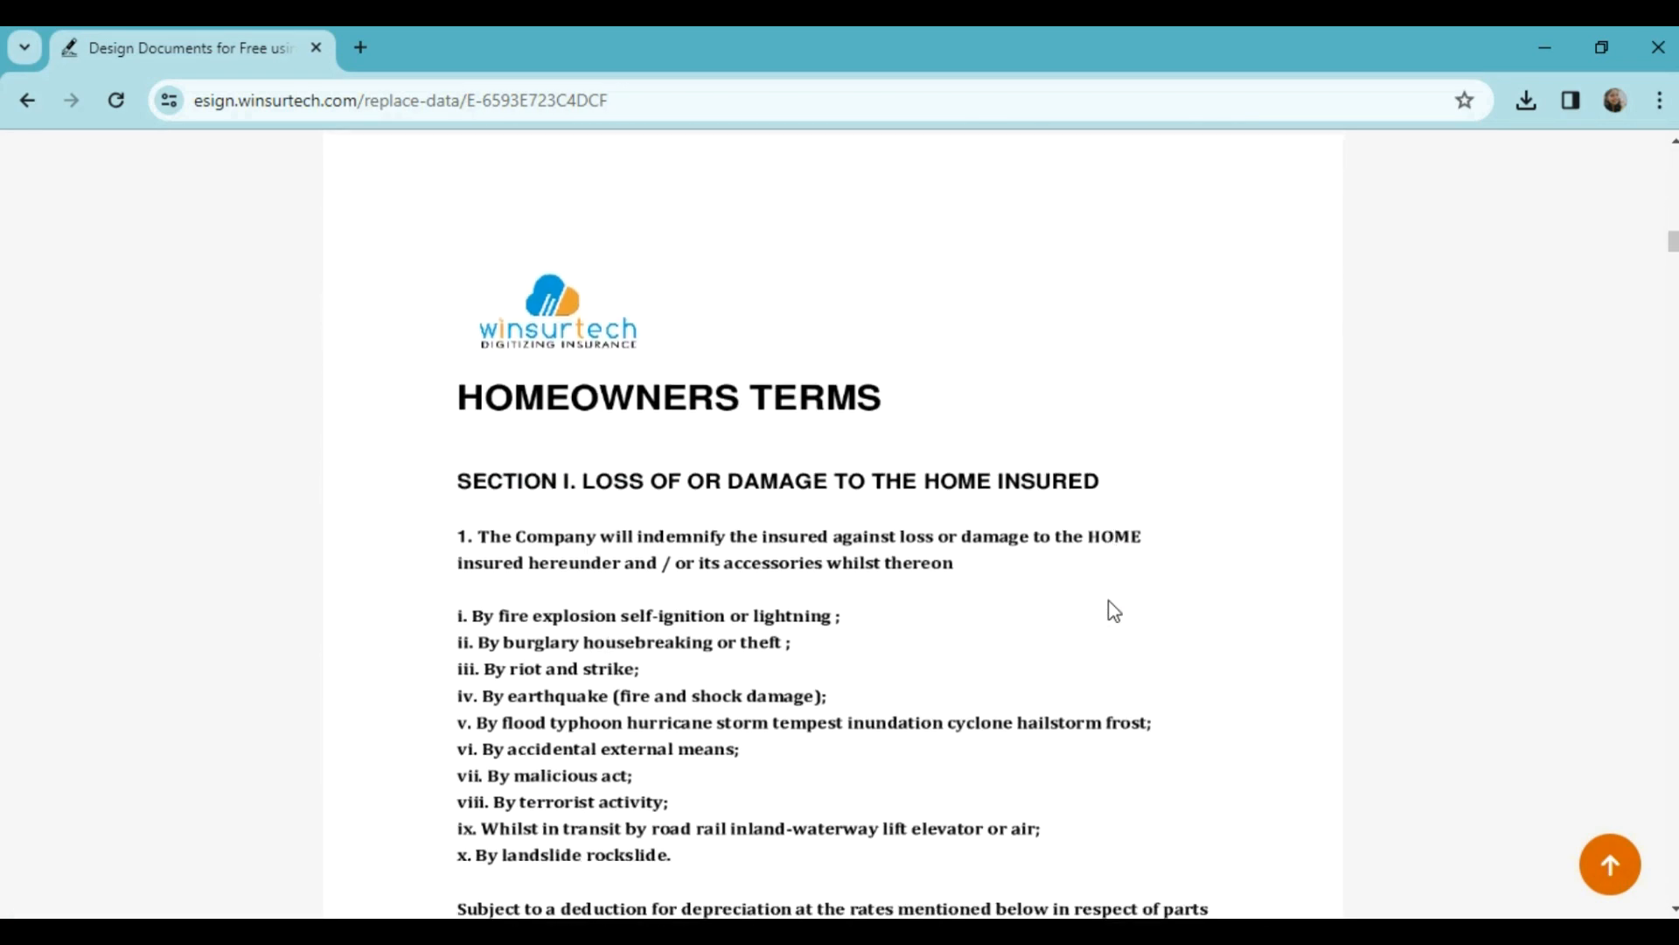
scroll(1109, 611, up, 1)
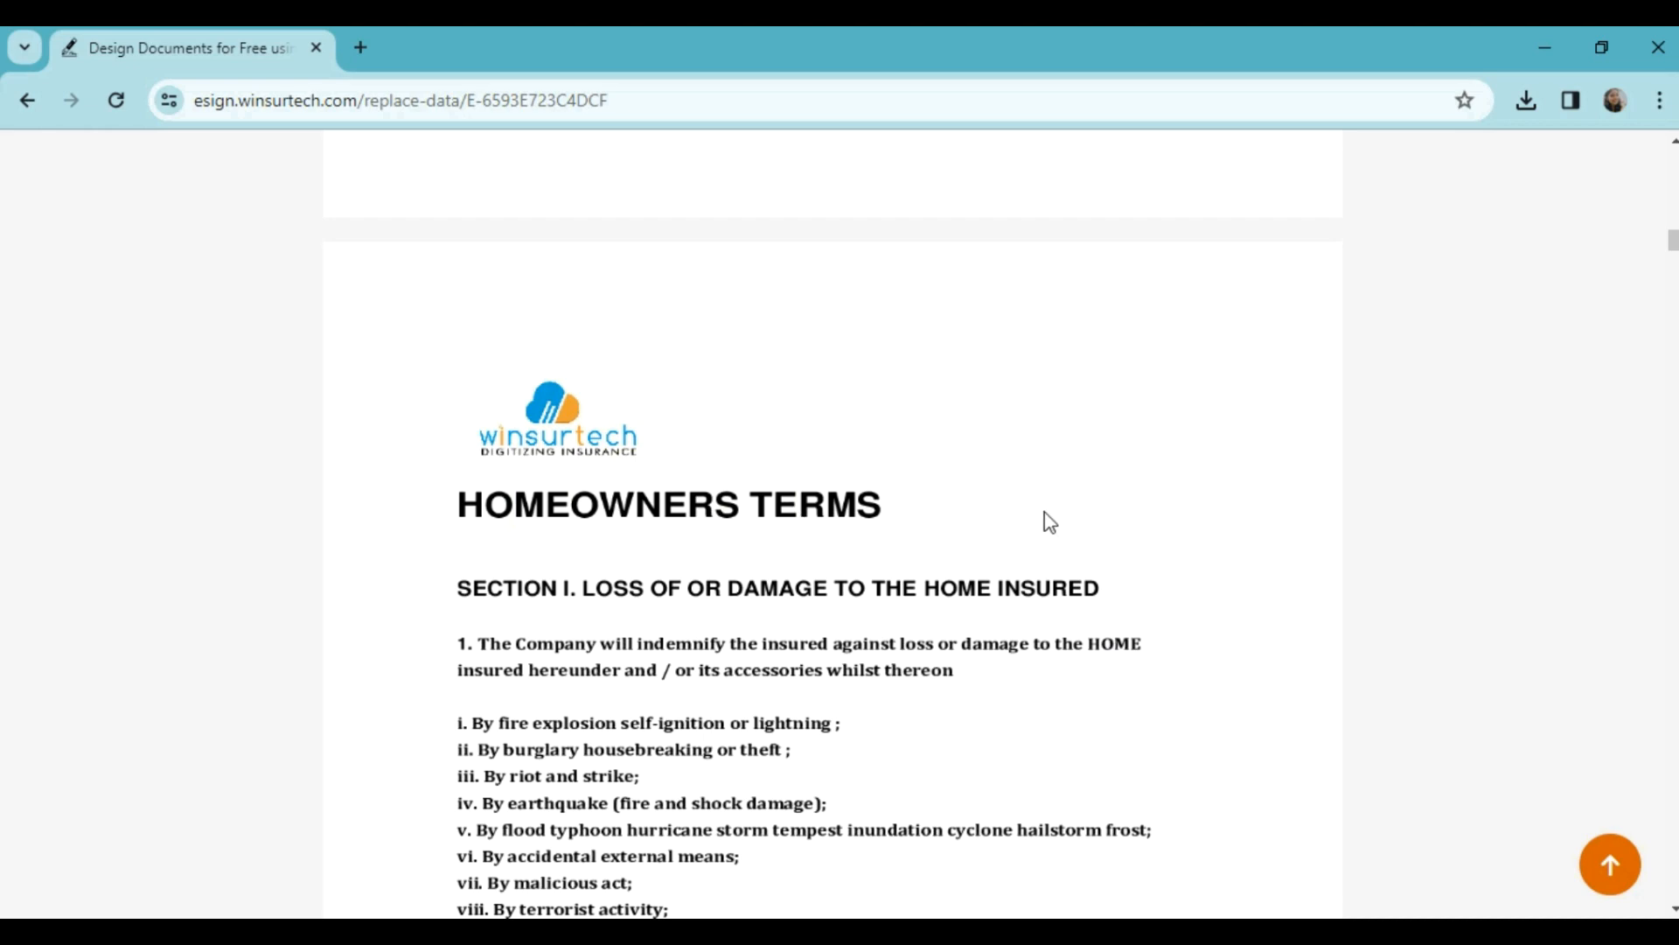
scroll(1044, 518, up, 3)
scroll(1198, 506, down, 4)
scroll(1225, 516, down, 20)
scroll(1221, 517, down, 20)
scroll(1221, 518, down, 10)
scroll(1293, 385, up, 2)
scroll(1014, 560, down, 20)
scroll(1028, 570, down, 4)
scroll(1027, 570, up, 10)
scroll(1028, 570, down, 18)
scroll(1028, 569, down, 3)
drag(1671, 428, 1672, 161)
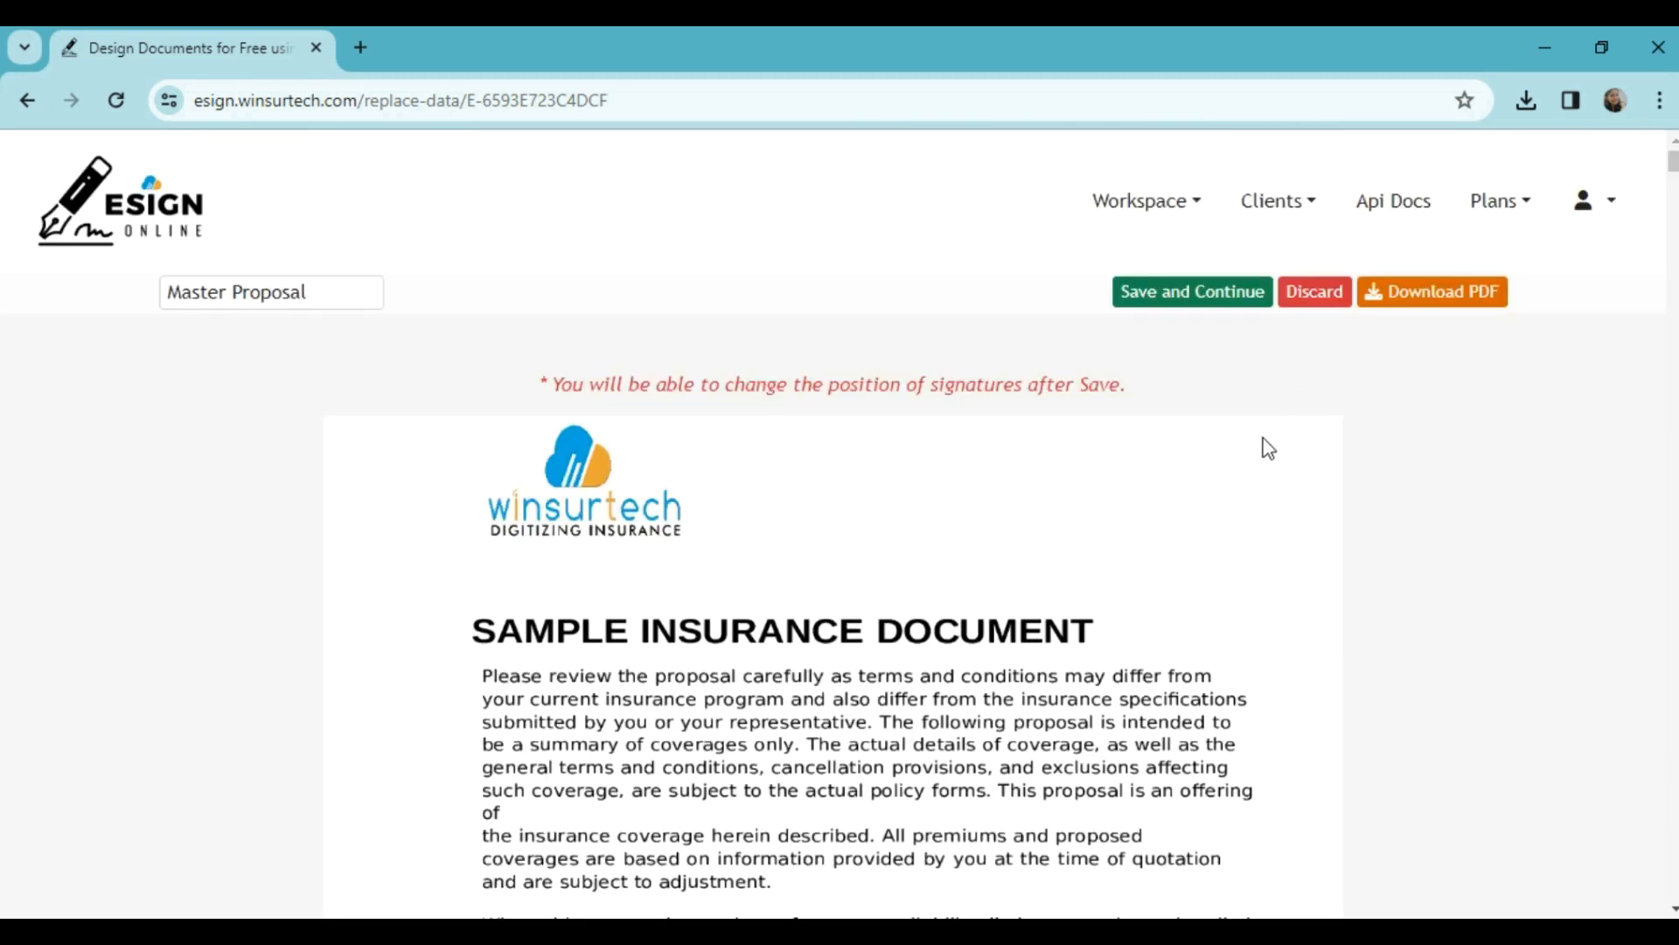
Save the generated Master Proposal document and continue to its editing page, then look over its first page.
click(1193, 298)
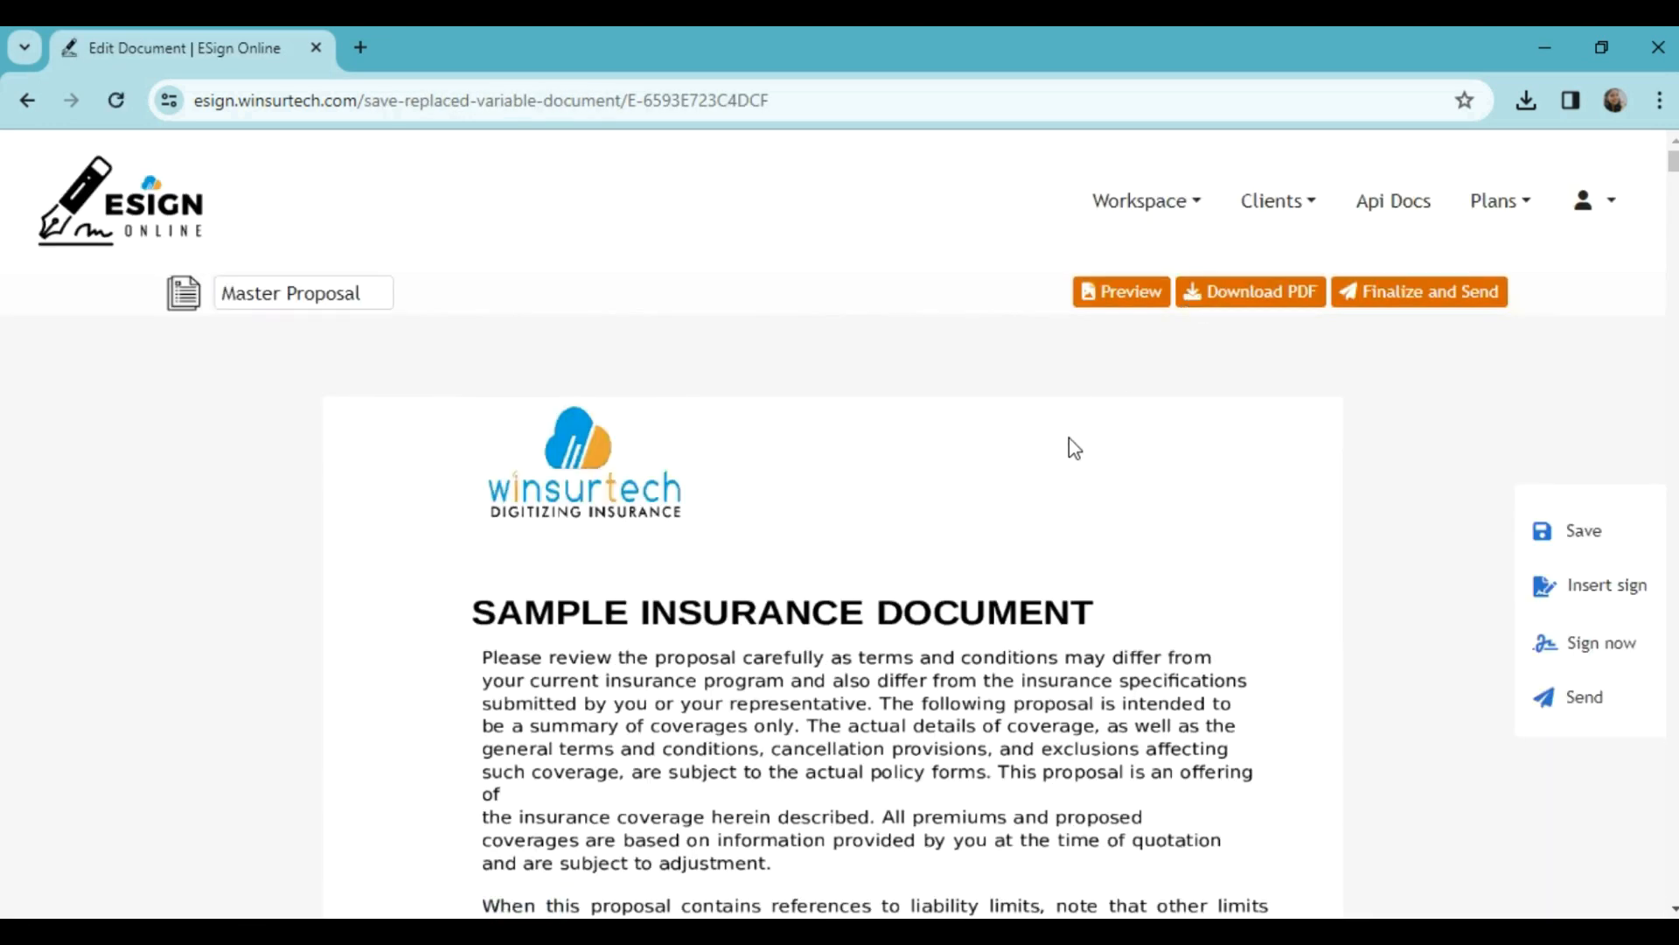
scroll(1221, 448, down, 1)
scroll(1293, 679, down, 3)
scroll(1297, 682, up, 3)
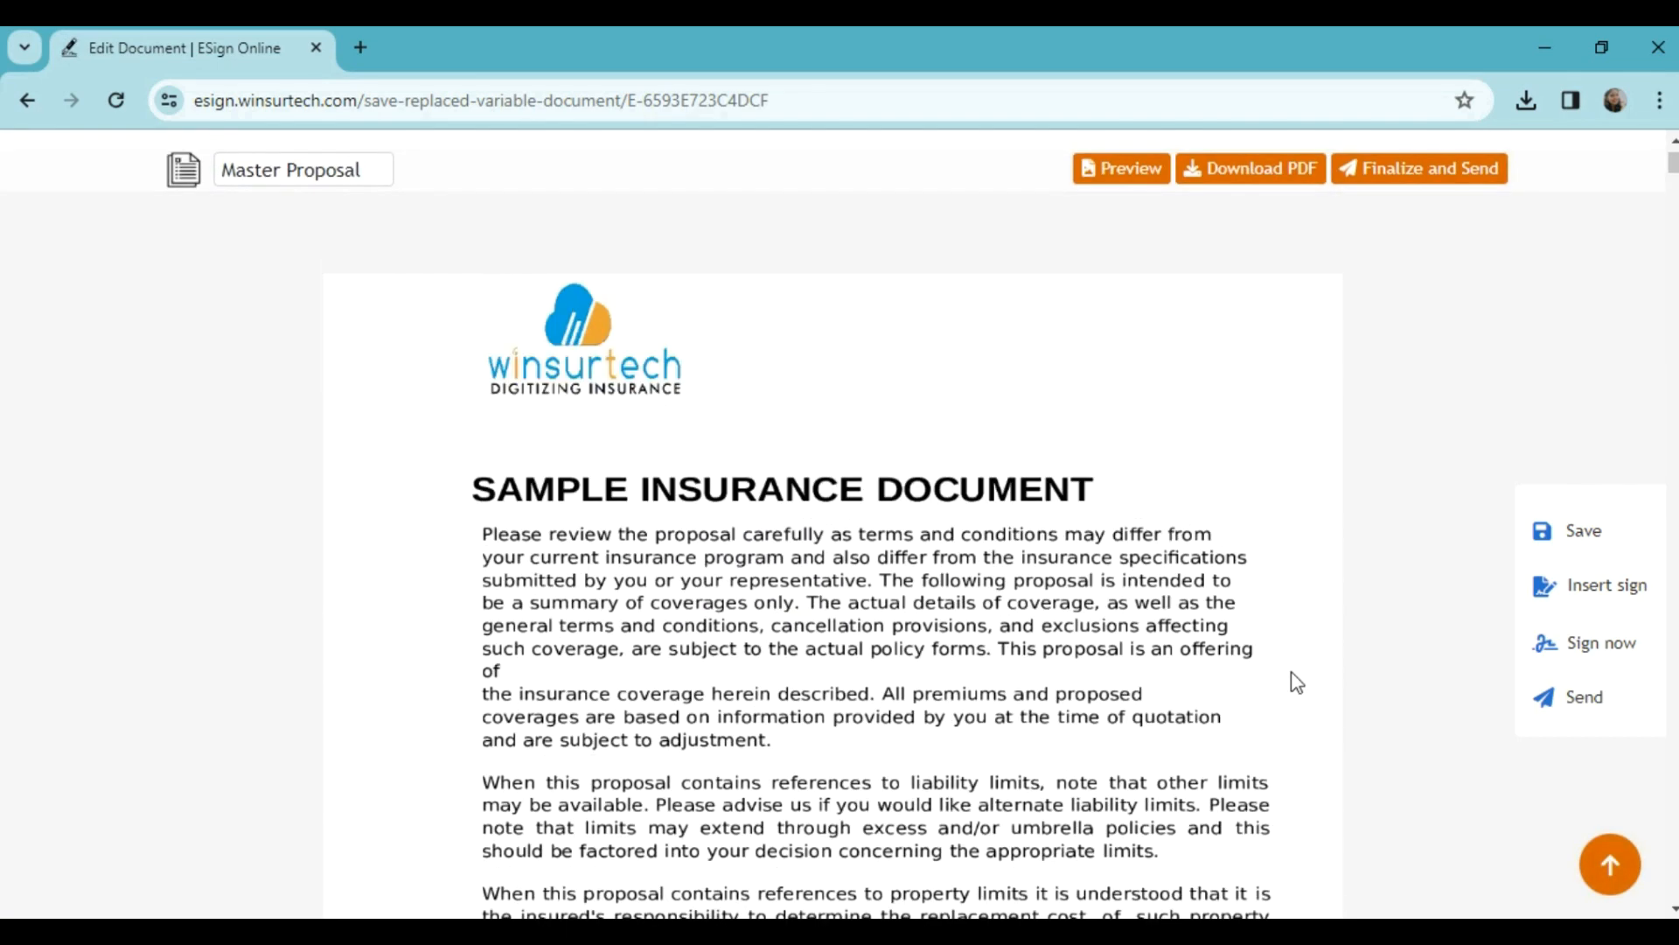